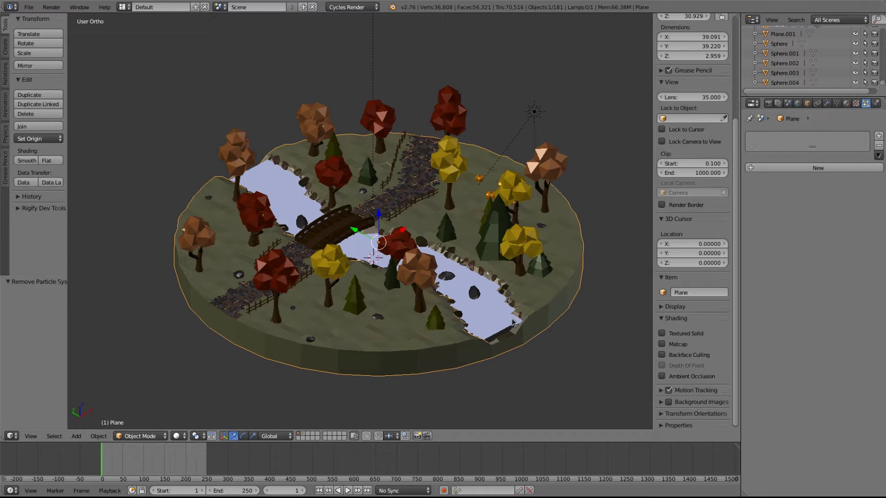
Step: Examine the low-poly autumn landscape with its river, bridge and trees from several sides
{"action": "middle_click_drag", "start_coordinate": [523, 340], "coordinate": [435, 328]}
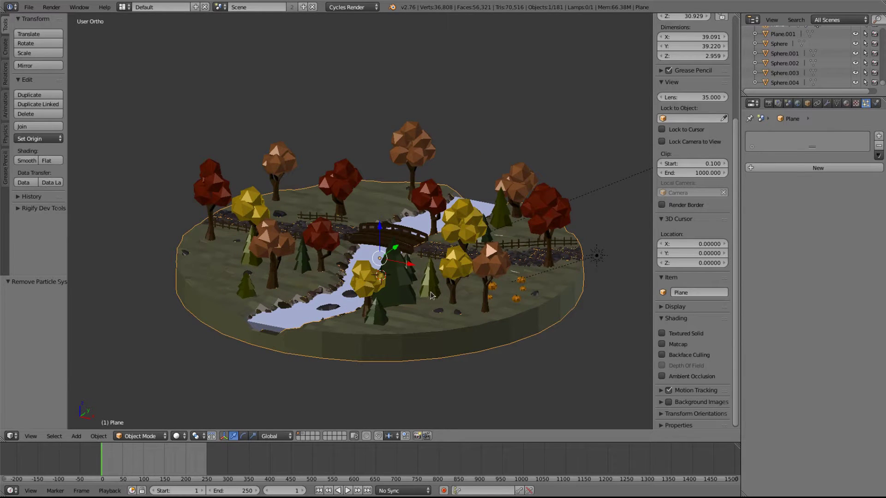
{"action": "middle_click_drag", "start_coordinate": [434, 281], "coordinate": [326, 266]}
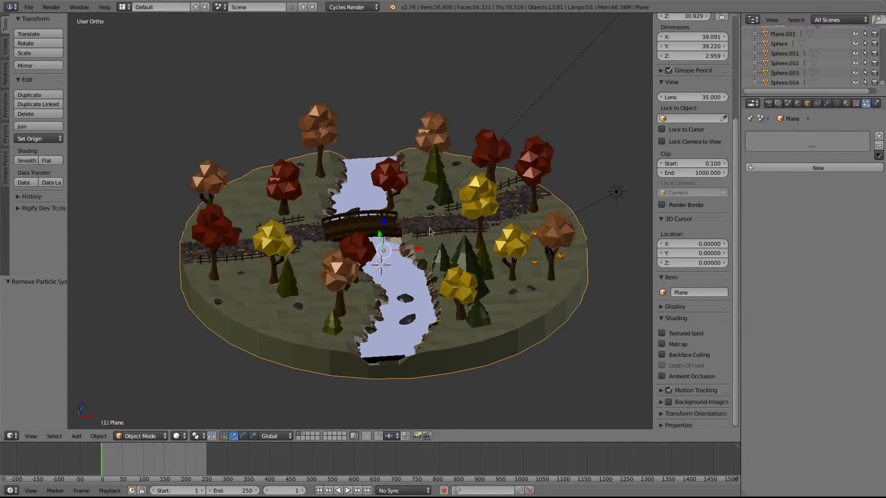
{"action": "middle_click_drag", "start_coordinate": [503, 279], "coordinate": [356, 266]}
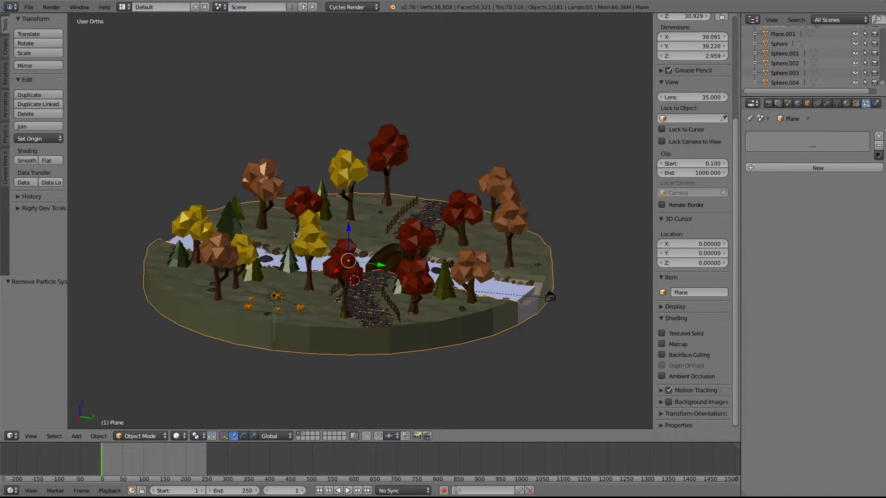
{"action": "mouse_move", "coordinate": [295, 232]}
{"action": "middle_mouse_down"}
{"action": "mouse_move", "coordinate": [323, 236]}
{"action": "mouse_move", "coordinate": [289, 244]}
{"action": "middle_mouse_up"}
{"action": "middle_click_drag", "start_coordinate": [400, 305], "coordinate": [434, 273]}
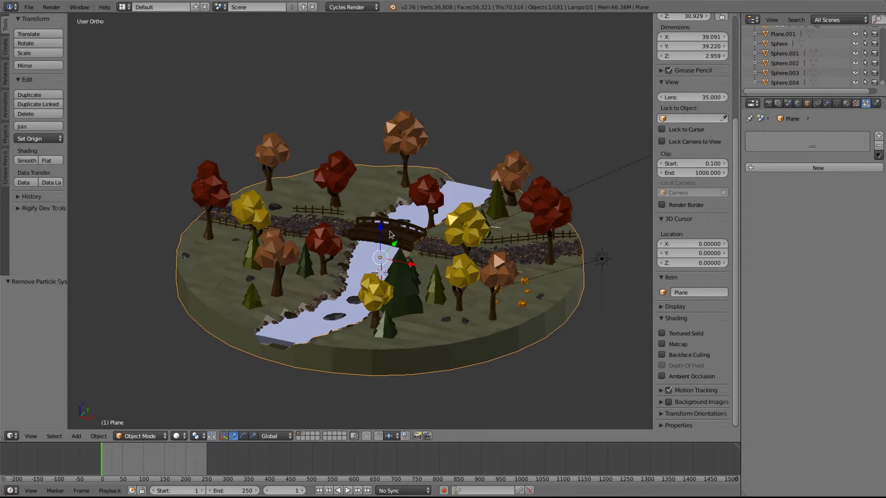
{"action": "scroll", "coordinate": [395, 269], "scroll_direction": "up", "scroll_amount": 2}
{"action": "middle_click_drag", "start_coordinate": [393, 271], "coordinate": [364, 238], "text": "shift"}
{"action": "scroll", "coordinate": [415, 207], "scroll_direction": "down", "scroll_amount": 1}
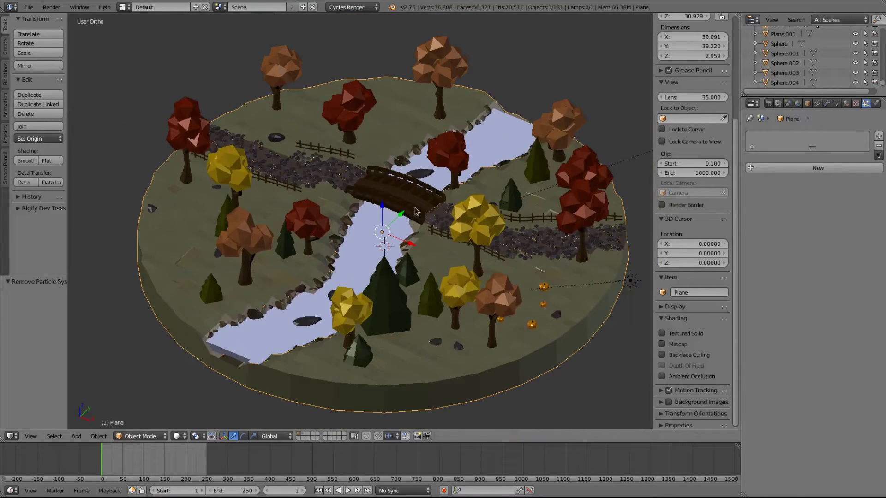
Step: Preview the landscape in rendered viewport shading from another angle, and return the viewport to solid shading
{"action": "left_click", "coordinate": [177, 436]}
{"action": "left_click", "coordinate": [209, 368]}
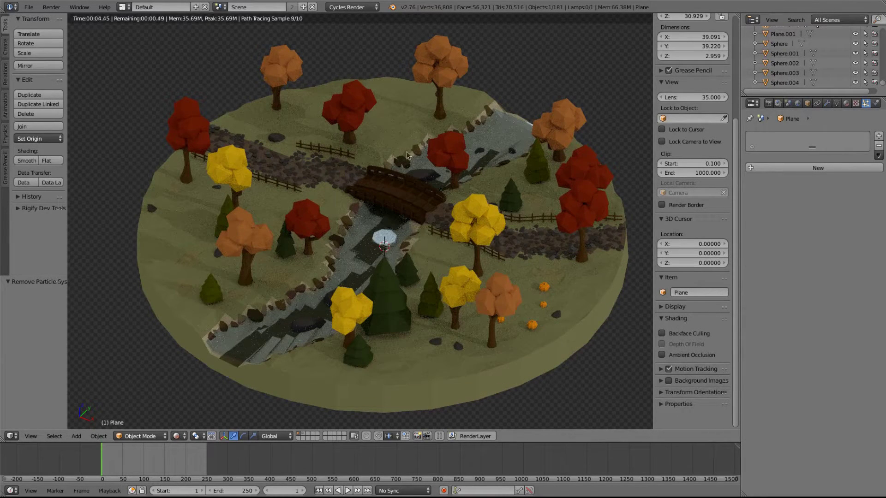
{"action": "middle_click_drag", "start_coordinate": [354, 230], "coordinate": [325, 187]}
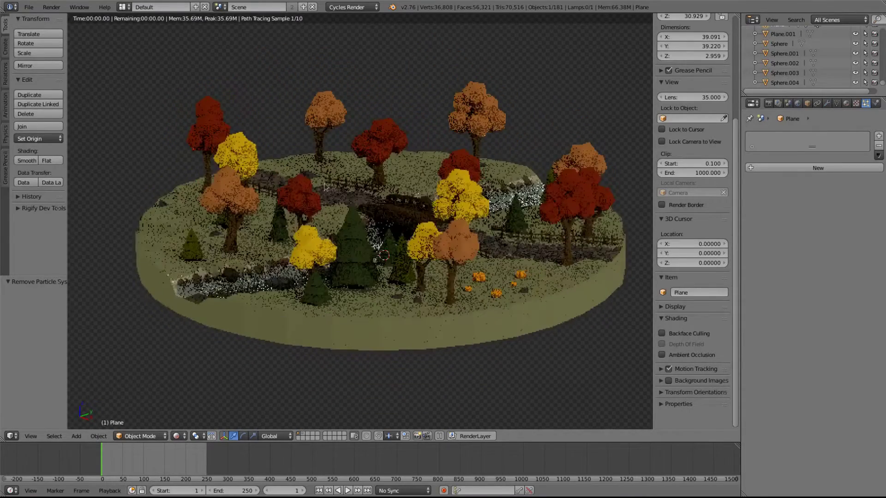
{"action": "left_click", "coordinate": [177, 436]}
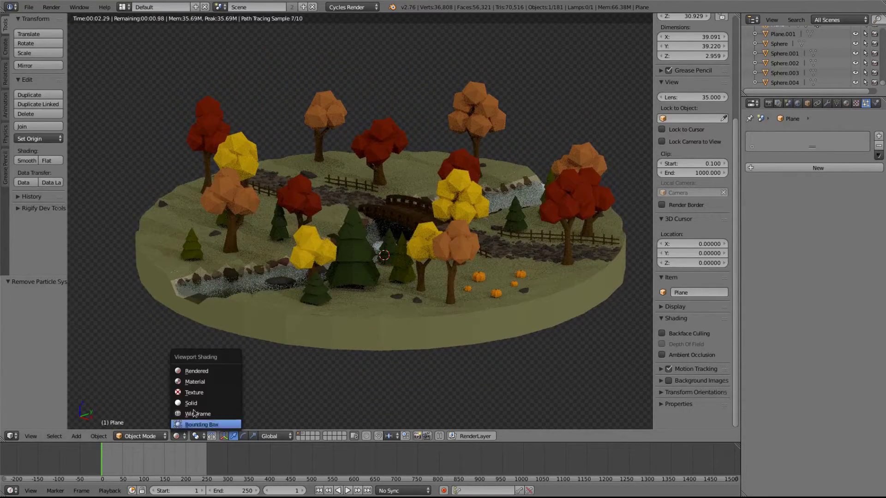
{"action": "left_click", "coordinate": [199, 400]}
Step: Add a mesh cube and move it into the empty space above the trees, about 14.5 units up
{"action": "mouse_move", "coordinate": [358, 340]}
{"action": "middle_mouse_down"}
{"action": "mouse_move", "coordinate": [394, 327]}
{"action": "mouse_move", "coordinate": [347, 359]}
{"action": "mouse_move", "coordinate": [405, 342]}
{"action": "mouse_move", "coordinate": [366, 374]}
{"action": "middle_mouse_up"}
{"action": "key", "text": "shift+a"}
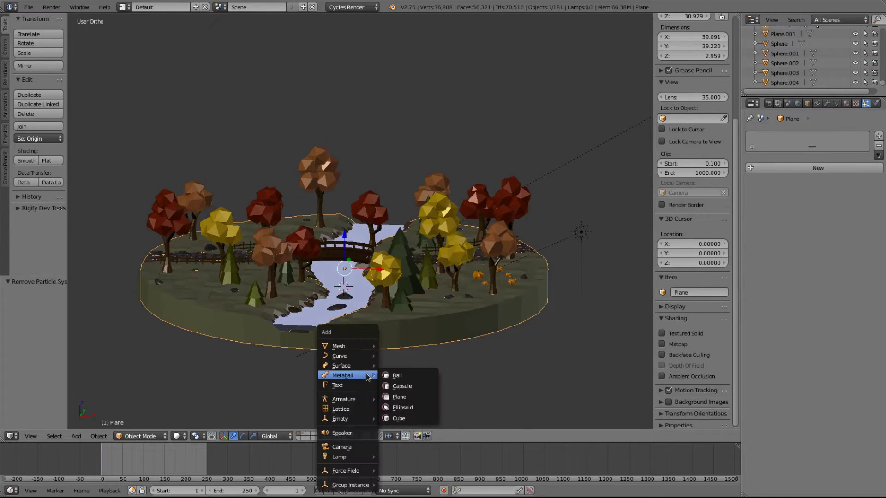
{"action": "mouse_move", "coordinate": [341, 347]}
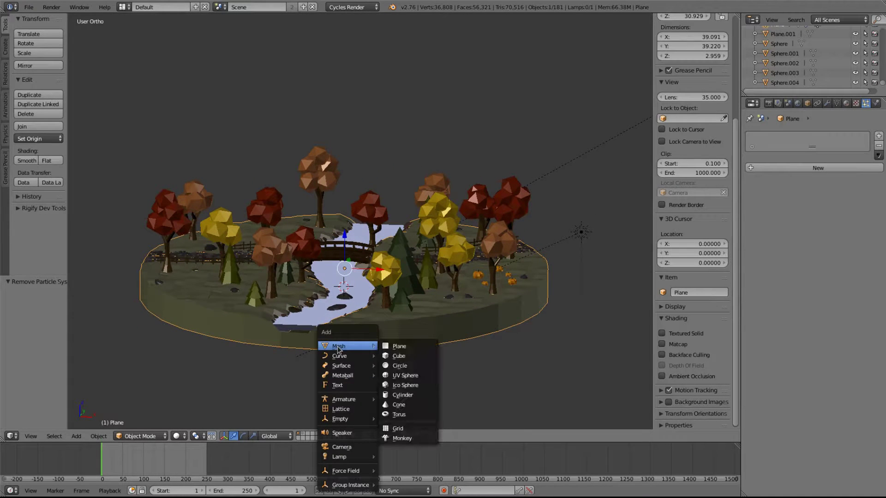
{"action": "left_click", "coordinate": [397, 356]}
{"action": "key", "text": "g"}
{"action": "left_click", "coordinate": [372, 174]}
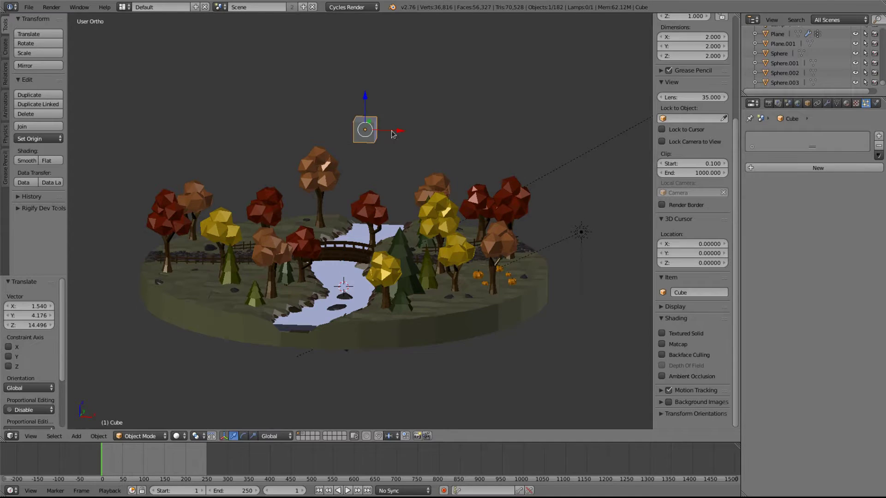
Step: In edit mode with wireframe display, select the cube's top vertices from the front view and extrude them about 2.1 units upward
{"action": "middle_click_drag", "start_coordinate": [388, 138], "coordinate": [400, 187], "text": "shift"}
{"action": "scroll", "coordinate": [399, 187], "scroll_direction": "up", "scroll_amount": 3}
{"action": "scroll", "coordinate": [398, 176], "scroll_direction": "up", "scroll_amount": 2, "text": "shift"}
{"action": "key", "text": "Tab"}
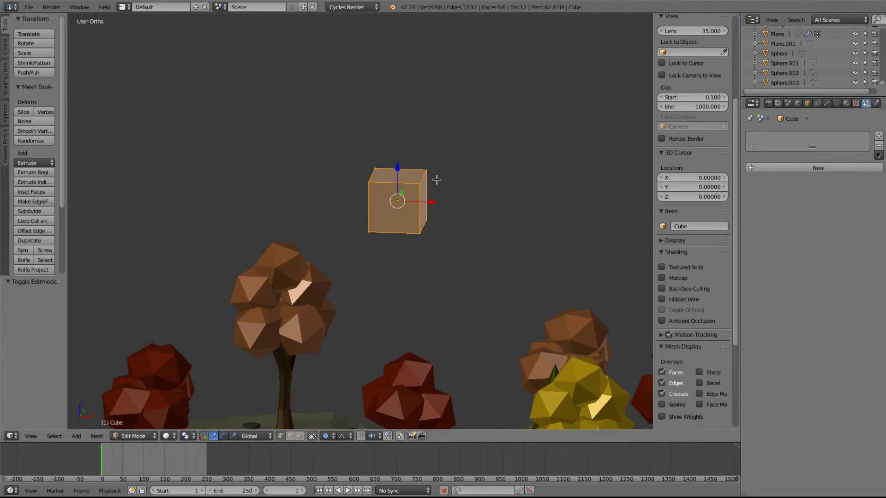
{"action": "key", "text": "a"}
{"action": "key", "text": "KP_1"}
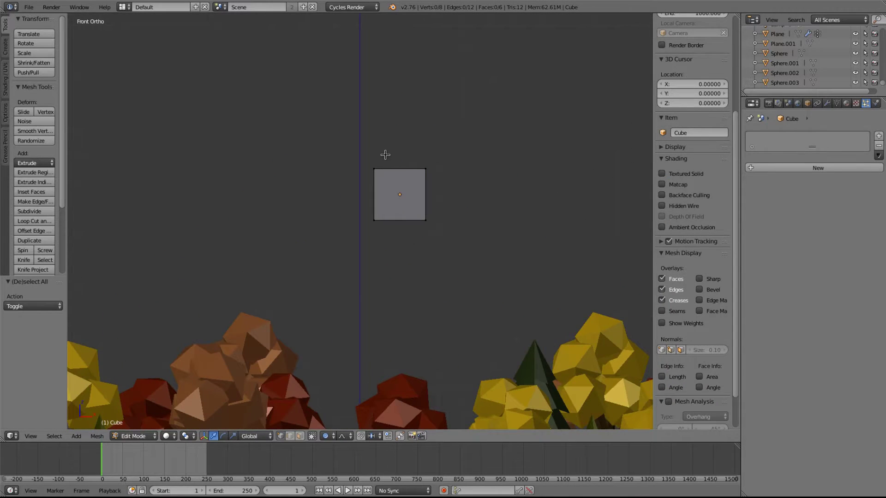
{"action": "key", "text": "z"}
{"action": "key", "text": "a"}
{"action": "key", "text": "a"}
{"action": "key", "text": "b"}
{"action": "left_click_drag", "start_coordinate": [340, 153], "coordinate": [487, 202]}
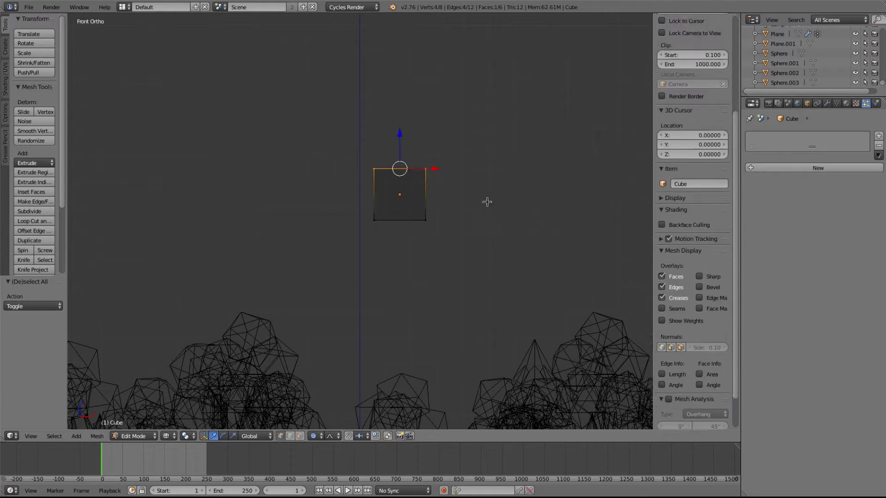
{"action": "key", "text": "e"}
{"action": "left_click", "coordinate": [450, 169]}
Step: Discard the proportional move of the extruded top face and disable proportional editing
{"action": "key", "text": "g"}
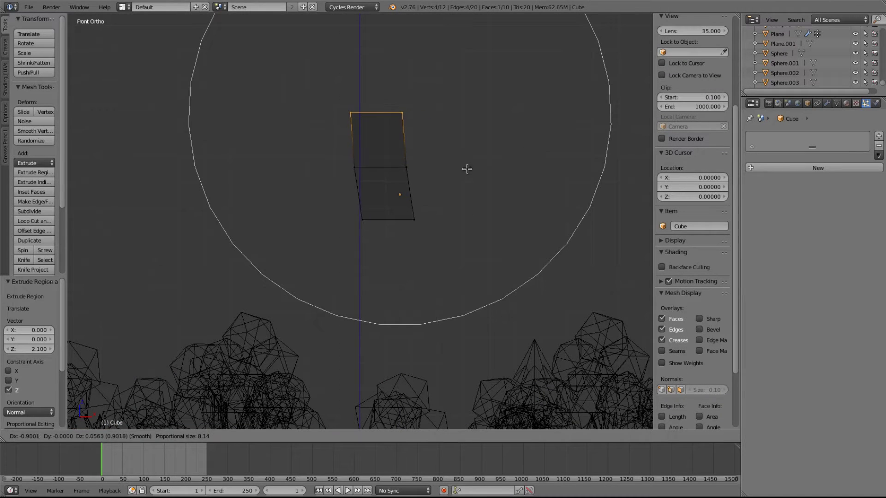
{"action": "right_click", "coordinate": [467, 169]}
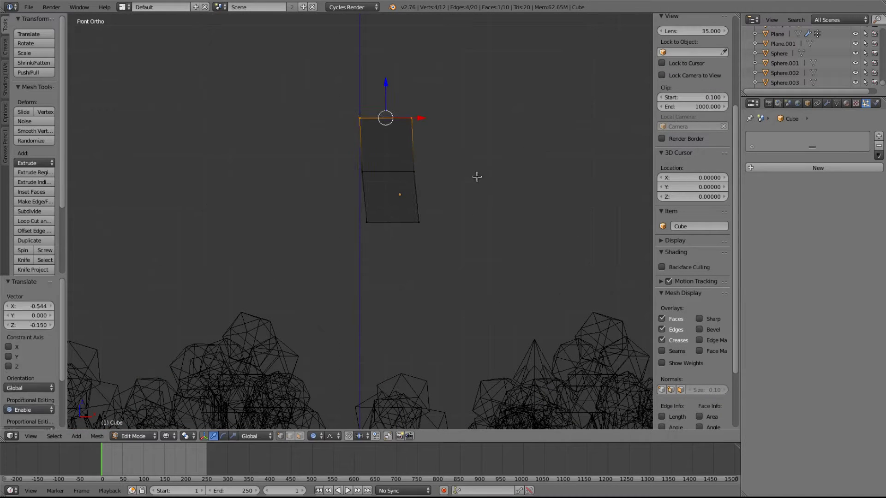
{"action": "left_click", "coordinate": [314, 437]}
{"action": "left_click", "coordinate": [333, 423]}
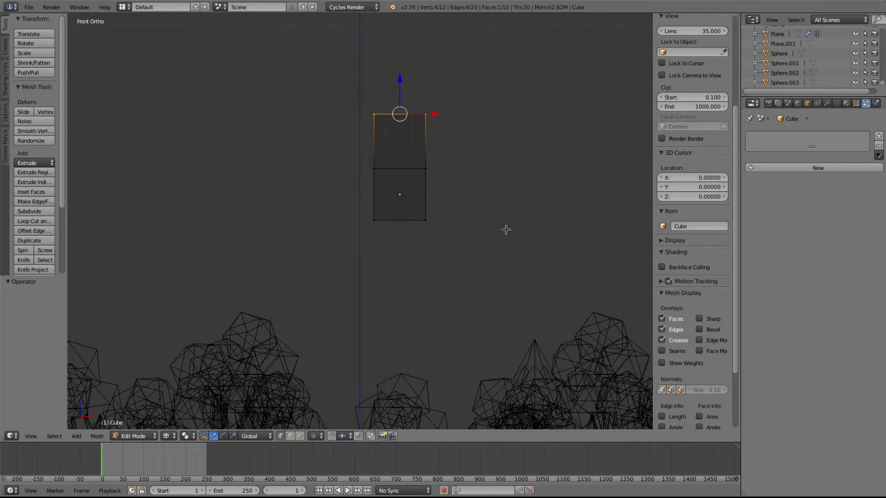
Step: Scale down the top face and shift it about -1.03 units on X and 0.15 on Z
{"action": "key", "text": "s"}
{"action": "left_click", "coordinate": [529, 148]}
{"action": "key", "text": "g"}
{"action": "left_click", "coordinate": [494, 147]}
Step: Extrude the narrowed top face again, shift it about -1.29 units on X, and shrink it into a curved blade's tip
{"action": "key", "text": "e"}
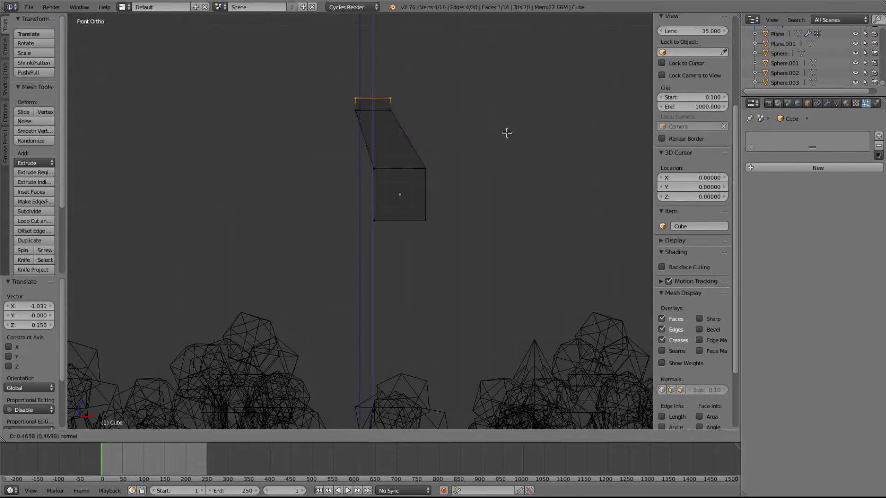
{"action": "left_click", "coordinate": [505, 133]}
{"action": "key", "text": "g"}
{"action": "left_click", "coordinate": [471, 135]}
{"action": "key", "text": "s"}
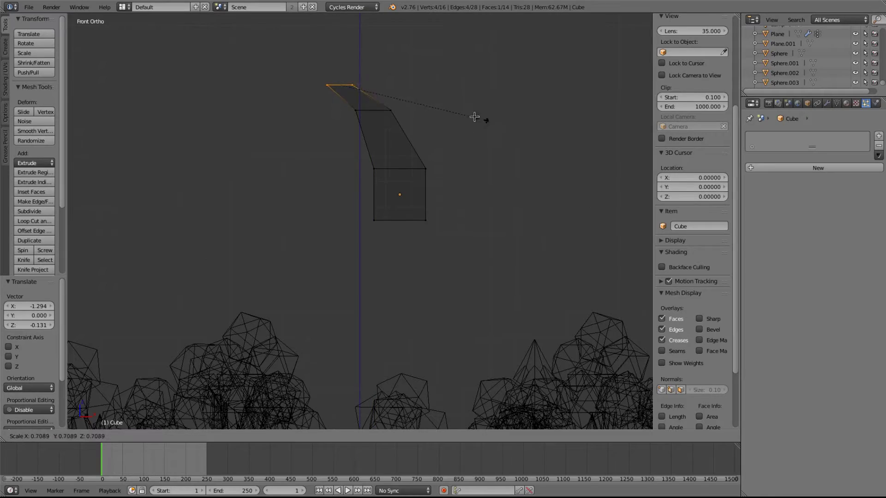
{"action": "left_click", "coordinate": [413, 99]}
{"action": "mouse_move", "coordinate": [413, 99]}
{"action": "middle_mouse_down"}
{"action": "mouse_move", "coordinate": [458, 118]}
{"action": "mouse_move", "coordinate": [413, 153]}
{"action": "mouse_move", "coordinate": [444, 173]}
{"action": "mouse_move", "coordinate": [449, 192]}
{"action": "mouse_move", "coordinate": [461, 145]}
{"action": "mouse_move", "coordinate": [461, 190]}
{"action": "mouse_move", "coordinate": [467, 155]}
{"action": "middle_mouse_up"}
{"action": "key", "text": "Tab"}
{"action": "key", "text": "z"}
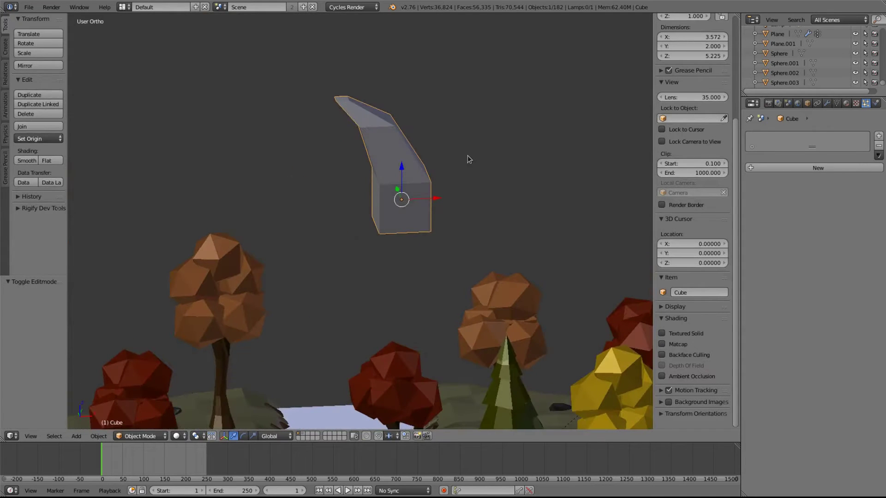
Step: Stretch the blade object along the Z axis by a factor of about 1.475
{"action": "key", "text": "s"}
{"action": "key", "text": "z"}
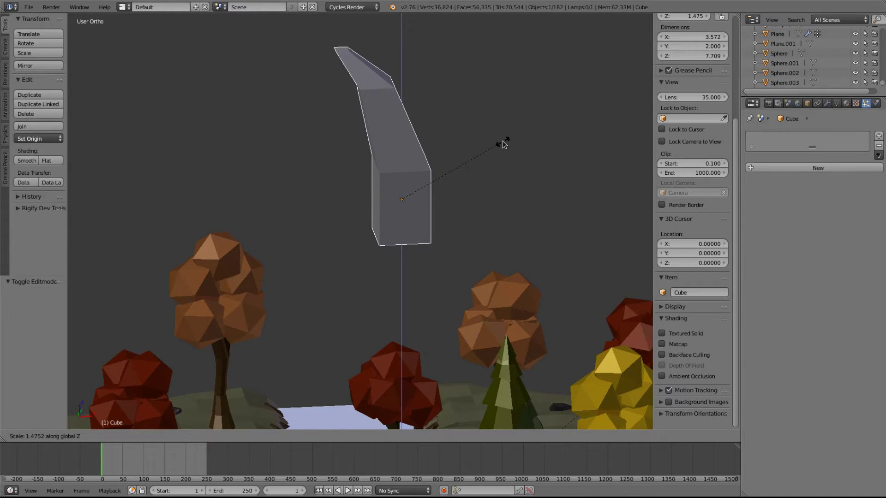
{"action": "left_click", "coordinate": [502, 141]}
{"action": "scroll", "coordinate": [473, 153], "scroll_direction": "down", "scroll_amount": 3}
{"action": "middle_click_drag", "start_coordinate": [473, 153], "coordinate": [453, 161]}
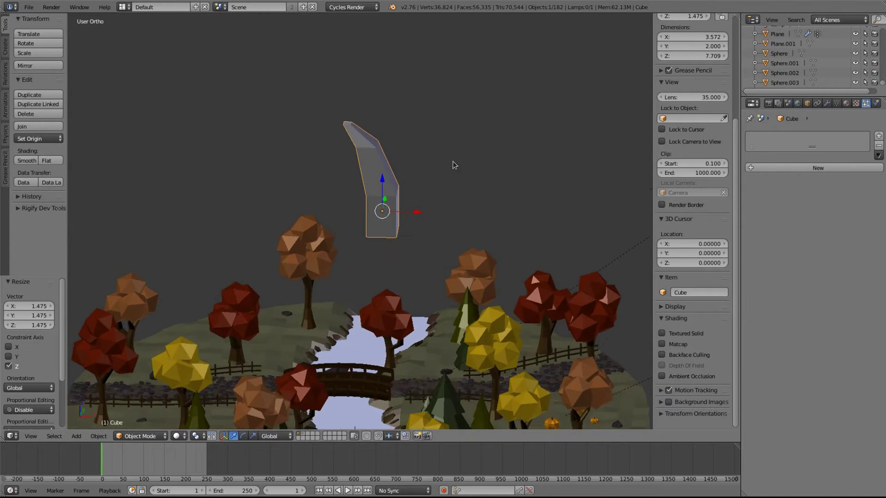
Step: Duplicate the blade twice in a row along X, offsetting the copies by about 2.63 and 2.72 units
{"action": "key", "text": "KP_1"}
{"action": "key", "text": "shift+d"}
{"action": "key", "text": "x"}
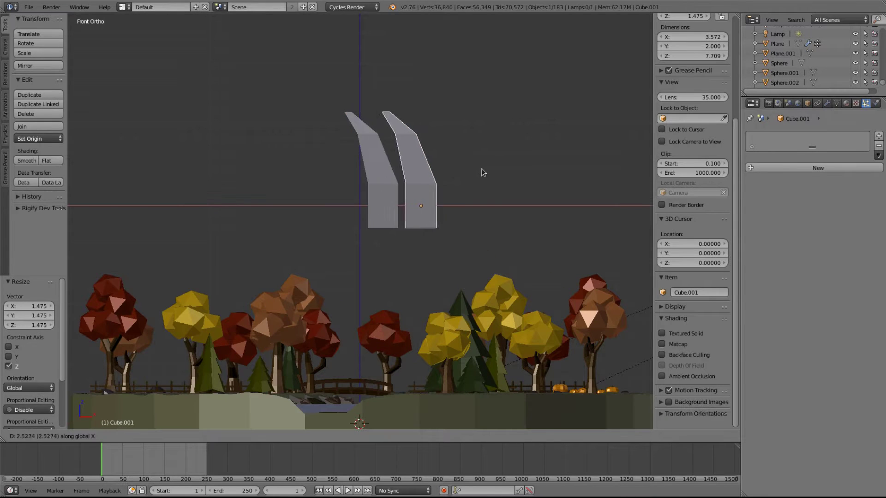
{"action": "left_click", "coordinate": [480, 169]}
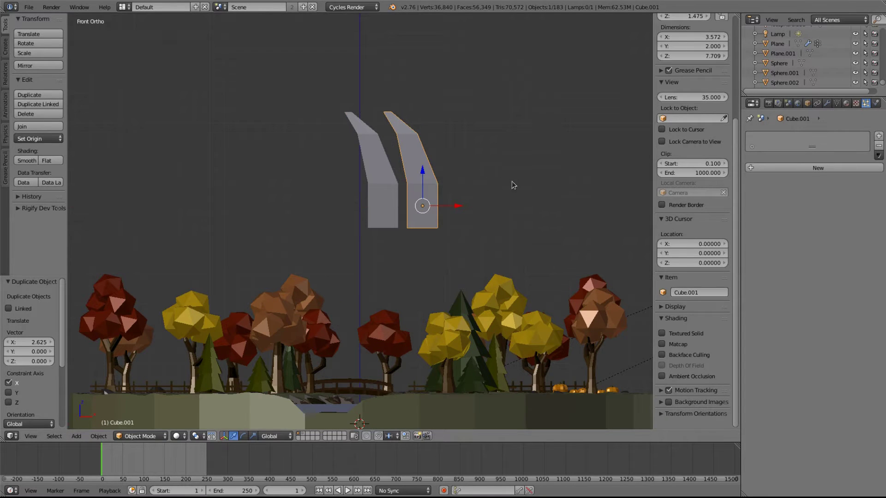
{"action": "key", "text": "shift+d"}
{"action": "key", "text": "x"}
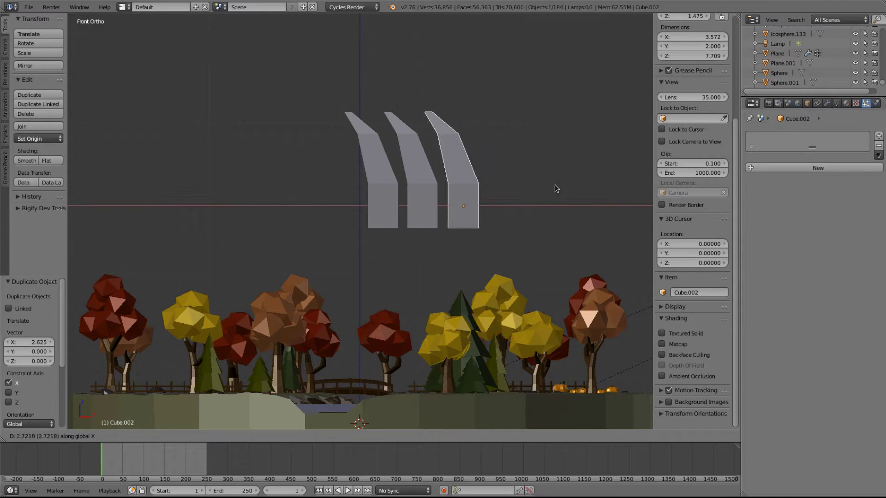
{"action": "left_click", "coordinate": [555, 185]}
Step: From the top view, move the middle blade about 1.75 units on Y and rotate it about -68 degrees around Z
{"action": "key", "text": "KP_7"}
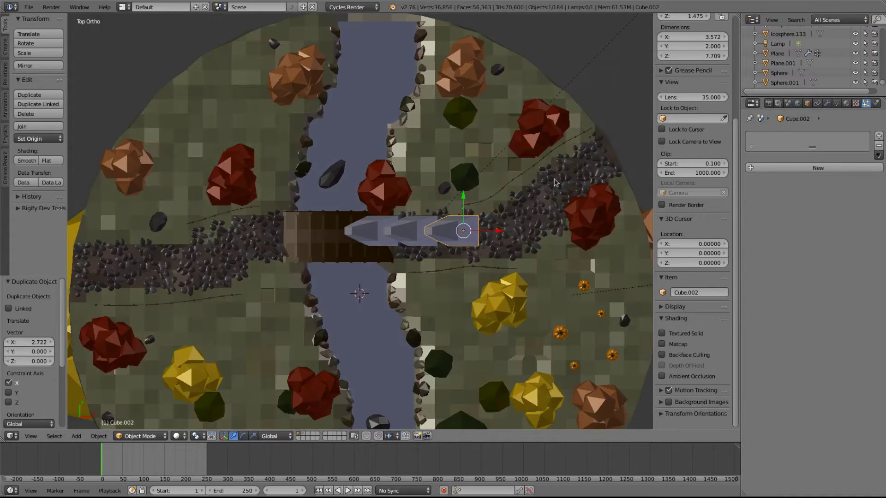
{"action": "right_click", "coordinate": [417, 230]}
{"action": "key", "text": "g"}
{"action": "left_click", "coordinate": [428, 182]}
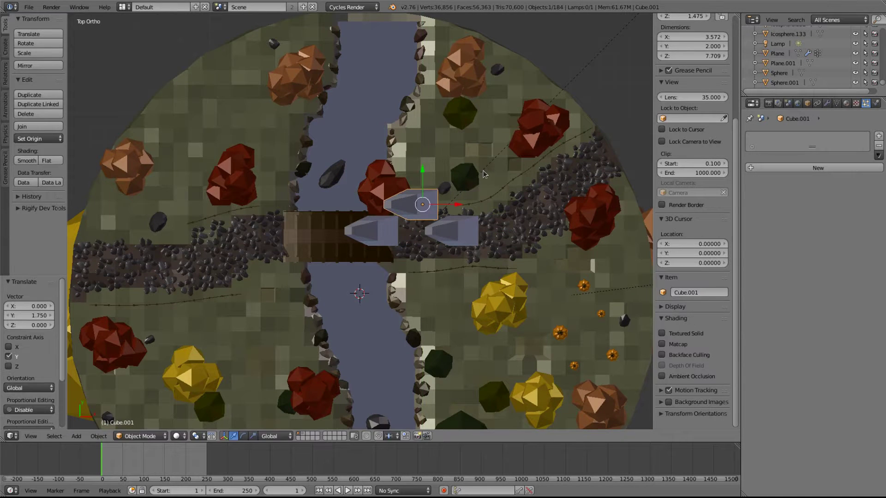
{"action": "key", "text": "r"}
{"action": "left_click", "coordinate": [481, 255]}
Step: Move the third blade about -2.88 units on X and rotate it so its tip faces away from the second blade
{"action": "right_click", "coordinate": [465, 237]}
{"action": "key", "text": "g"}
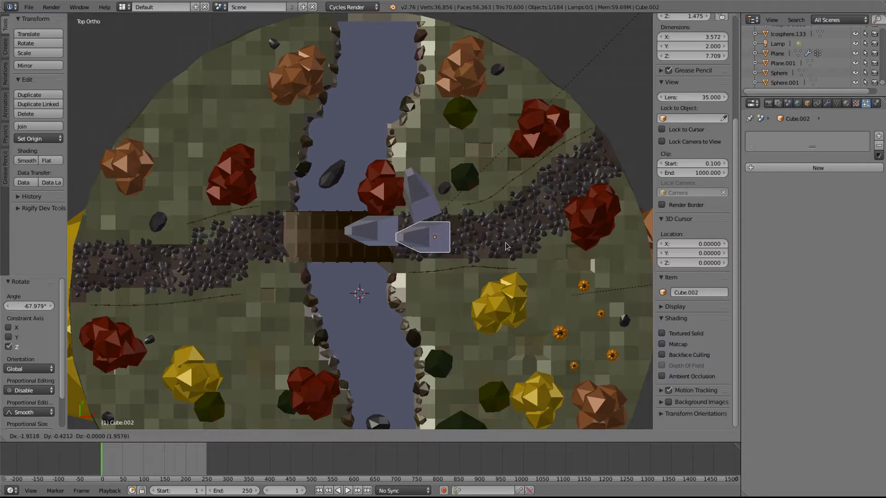
{"action": "key", "text": "z"}
{"action": "key", "text": "y"}
{"action": "key", "text": "x"}
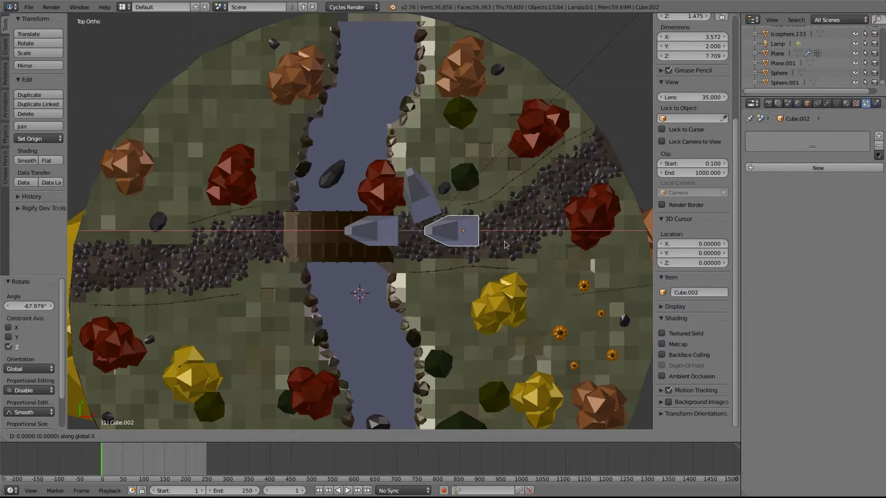
{"action": "left_click", "coordinate": [516, 242]}
{"action": "key", "text": "r"}
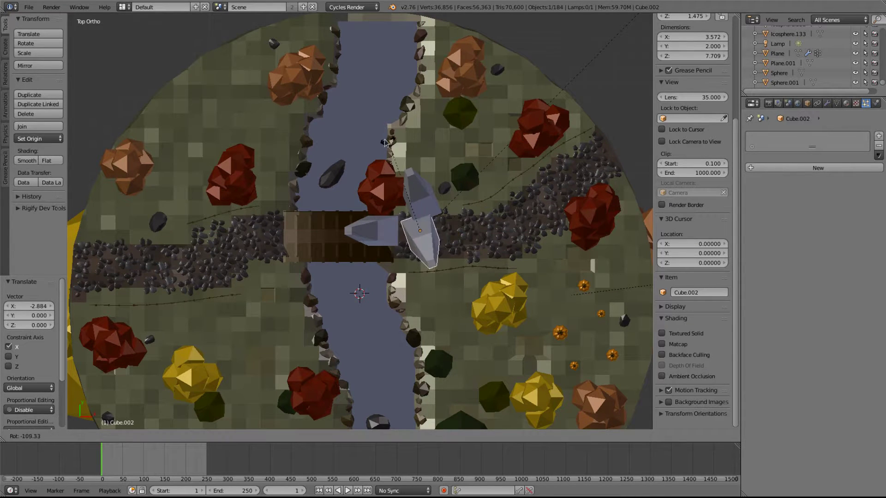
{"action": "left_click", "coordinate": [380, 143]}
Step: Shift the rotated third blade along Y away from the second one, and about 0.745 units along X
{"action": "key", "text": "g"}
{"action": "key", "text": "y"}
{"action": "left_click_drag", "start_coordinate": [425, 221], "coordinate": [463, 246]}
Step: Scale the third blade down along Z to a height of about 5.97 units
{"action": "middle_click_drag", "start_coordinate": [463, 273], "coordinate": [467, 184]}
{"action": "key", "text": "s"}
{"action": "key", "text": "z"}
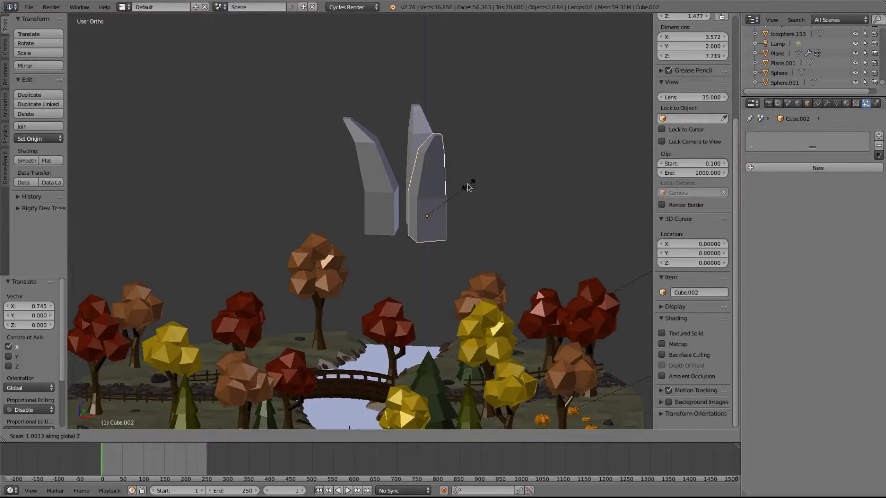
{"action": "left_click", "coordinate": [448, 181]}
{"action": "left_click_drag", "start_coordinate": [429, 180], "coordinate": [428, 185]}
{"action": "mouse_move", "coordinate": [449, 193]}
{"action": "middle_mouse_down"}
{"action": "mouse_move", "coordinate": [451, 173]}
{"action": "mouse_move", "coordinate": [451, 195]}
{"action": "middle_mouse_up"}
Step: Enter edit mode on the tallest rear blade and move its tip face farther outward
{"action": "right_click", "coordinate": [424, 150]}
{"action": "middle_click_drag", "start_coordinate": [438, 144], "coordinate": [568, 156]}
{"action": "key", "text": "Tab"}
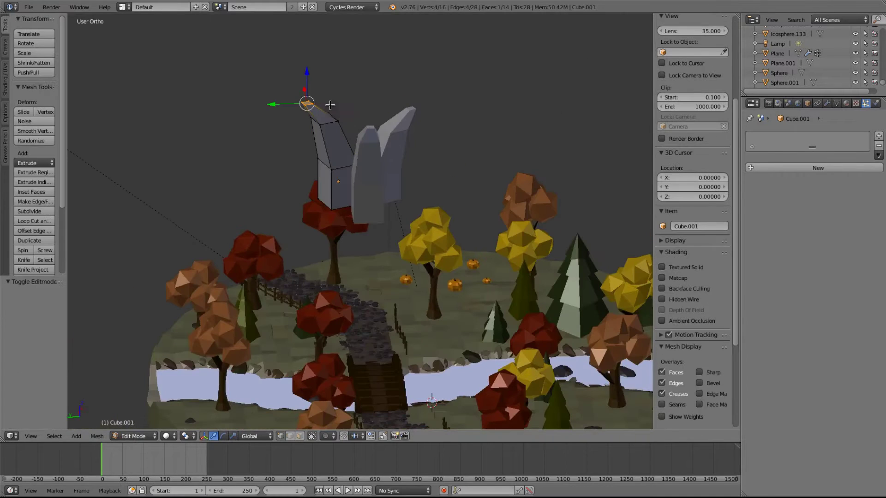
{"action": "key", "text": "g"}
{"action": "left_click", "coordinate": [400, 108]}
Step: Select the rear blade's vertex ring just below the tip in wireframe, move it slightly outward, and return to solid object mode
{"action": "key", "text": "a"}
{"action": "middle_click_drag", "start_coordinate": [399, 107], "coordinate": [342, 124]}
{"action": "key", "text": "z"}
{"action": "left_click_drag", "start_coordinate": [342, 124], "coordinate": [353, 139]}
{"action": "key", "text": "g"}
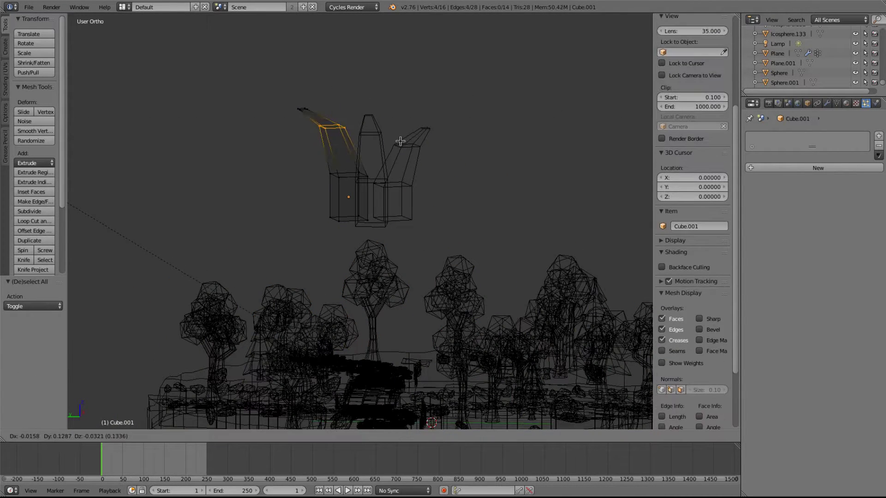
{"action": "left_click", "coordinate": [392, 144]}
{"action": "key", "text": "Tab"}
{"action": "key", "text": "z"}
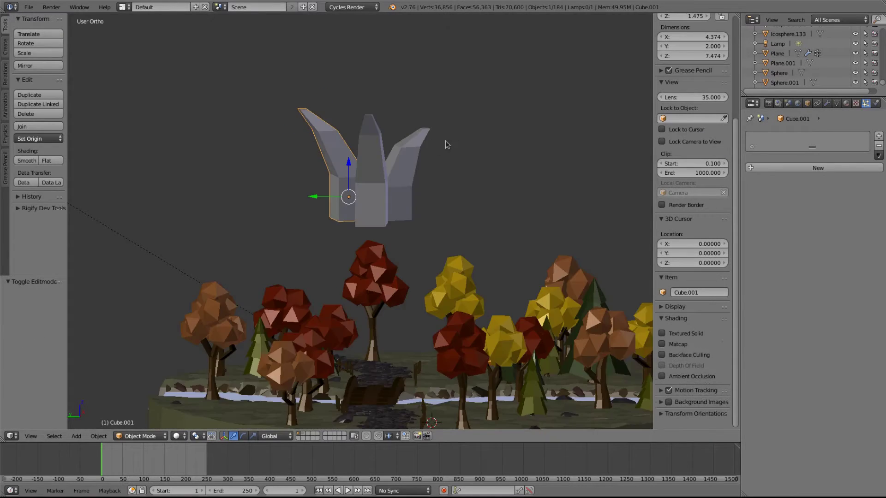
Step: Give the shortest blade a new diffuse material in dark green, RGB 0.189, 0.303, 0.088
{"action": "mouse_move", "coordinate": [445, 142]}
{"action": "middle_mouse_down"}
{"action": "mouse_move", "coordinate": [454, 166]}
{"action": "mouse_move", "coordinate": [424, 139]}
{"action": "mouse_move", "coordinate": [382, 153]}
{"action": "mouse_move", "coordinate": [430, 171]}
{"action": "middle_mouse_up"}
{"action": "right_click", "coordinate": [420, 187]}
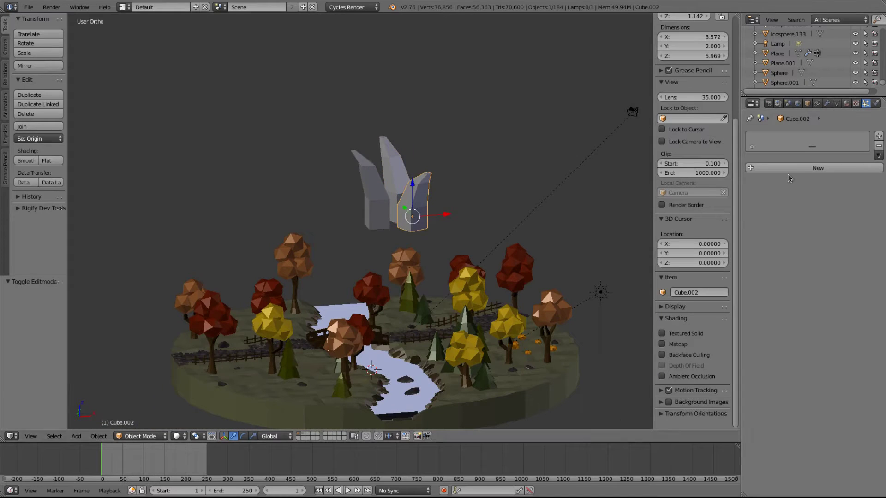
{"action": "left_click", "coordinate": [819, 168]}
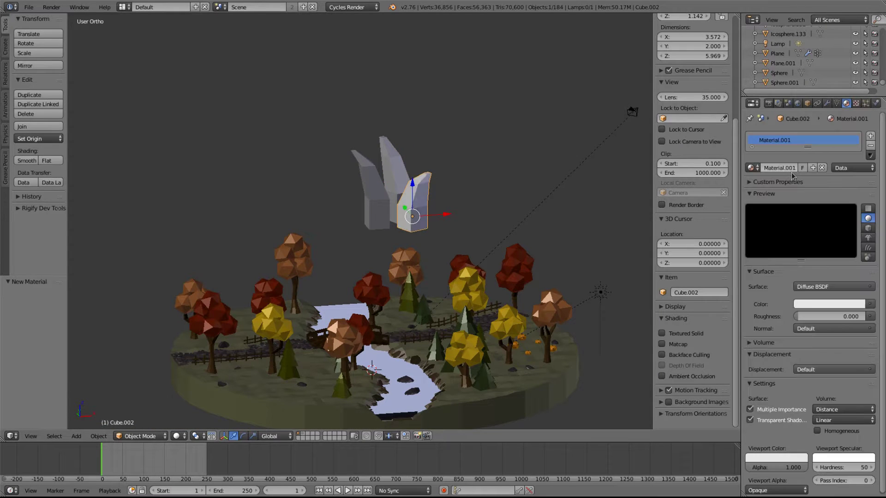
{"action": "left_click", "coordinate": [828, 304]}
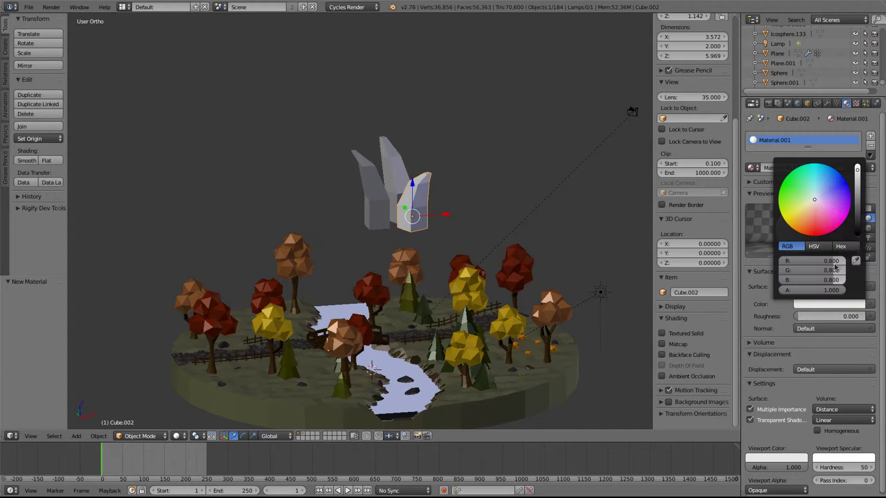
{"action": "left_click_drag", "start_coordinate": [807, 199], "coordinate": [805, 201]}
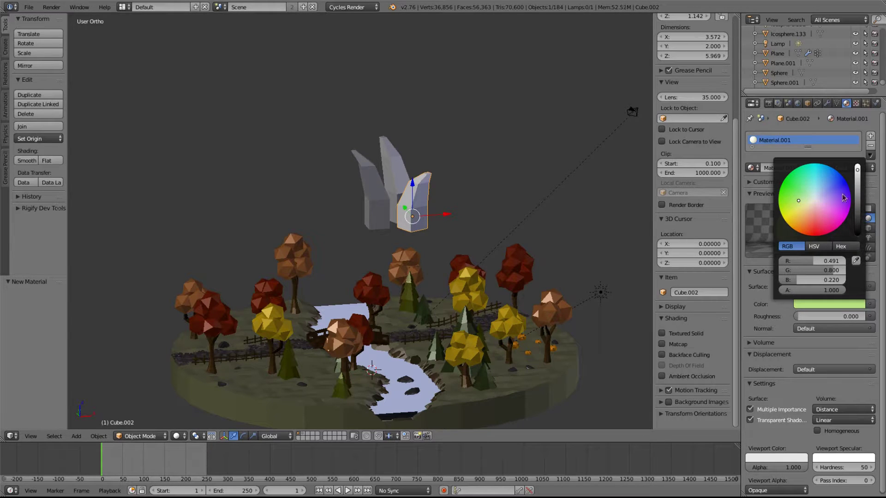
{"action": "left_click", "coordinate": [857, 190]}
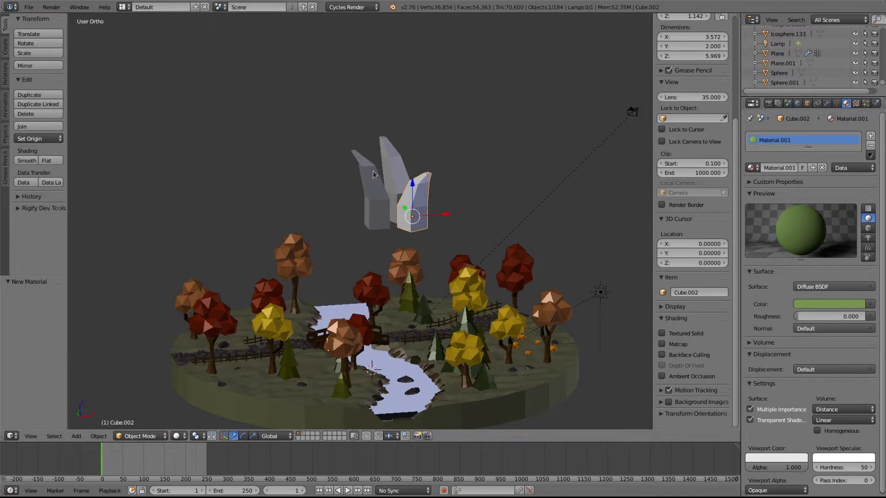
Step: Assign the green Material.001 to the tallest rear blade and to the remaining uncoloured blade
{"action": "right_click", "coordinate": [390, 175]}
{"action": "left_click", "coordinate": [751, 168]}
{"action": "left_click", "coordinate": [775, 192]}
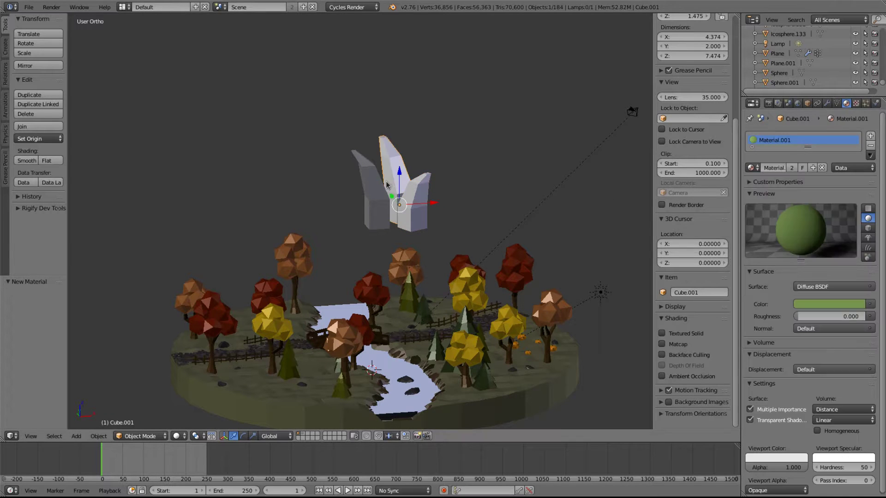
{"action": "right_click", "coordinate": [382, 182]}
{"action": "left_click", "coordinate": [751, 168]}
{"action": "left_click", "coordinate": [768, 192]}
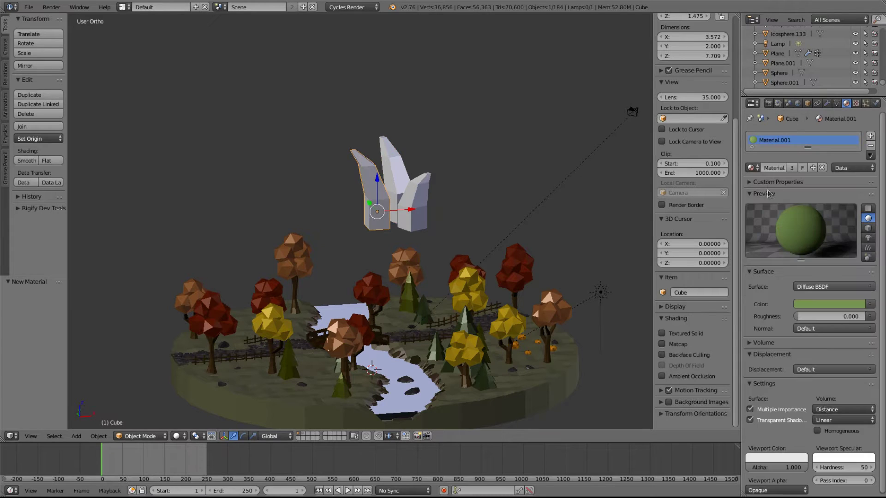
Step: Shift the blades' shared material to a yellower olive green and match its viewport color to the diffuse color
{"action": "left_click", "coordinate": [802, 458]}
{"action": "left_click", "coordinate": [803, 427]}
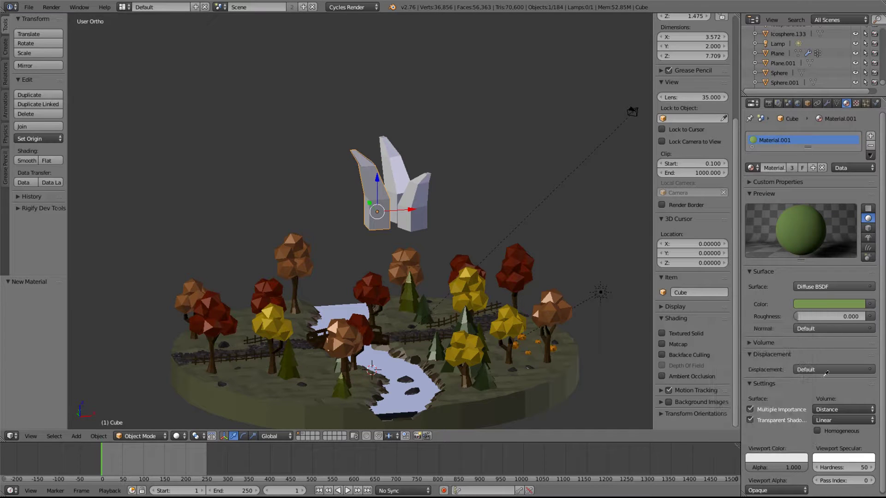
{"action": "left_click", "coordinate": [823, 302]}
{"action": "middle_click_drag", "start_coordinate": [495, 248], "coordinate": [442, 253]}
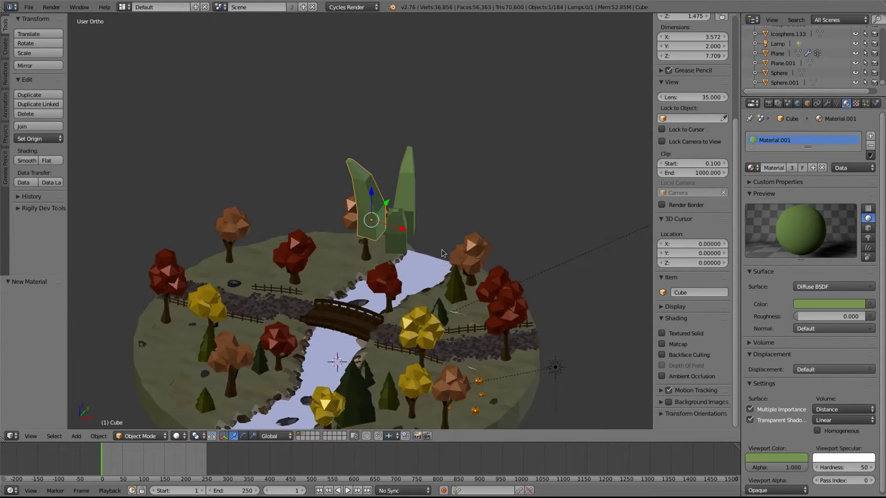
{"action": "scroll", "coordinate": [442, 253], "scroll_direction": "up", "scroll_amount": 3}
{"action": "left_click", "coordinate": [810, 305]}
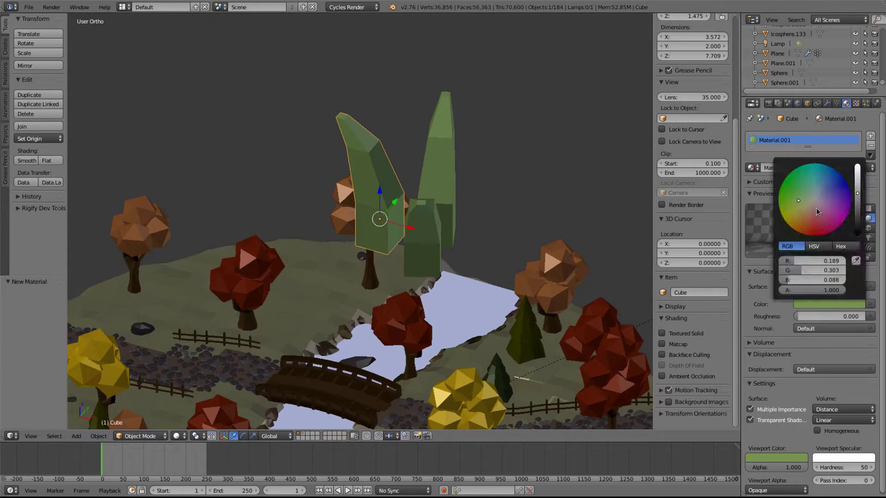
{"action": "left_click", "coordinate": [775, 458]}
{"action": "left_click", "coordinate": [798, 425]}
{"action": "left_click", "coordinate": [817, 304]}
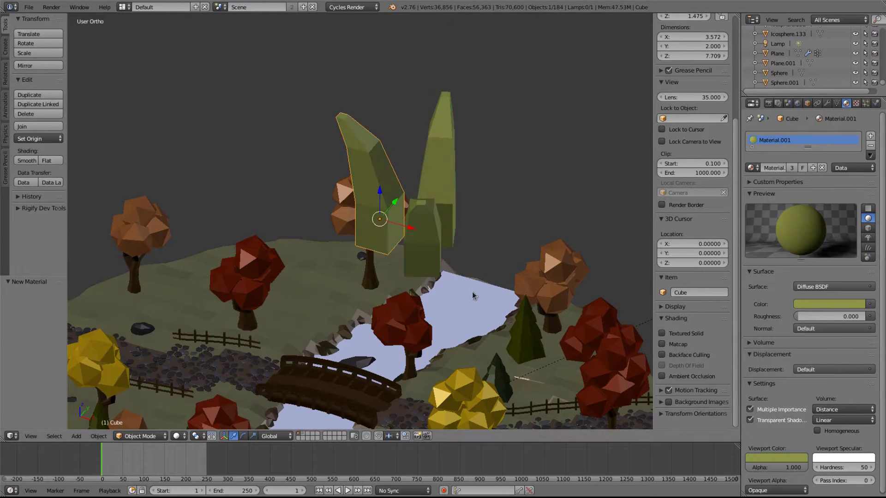
Step: Select all three blades together and put them in a new group named Grass
{"action": "middle_click_drag", "start_coordinate": [473, 291], "coordinate": [361, 157]}
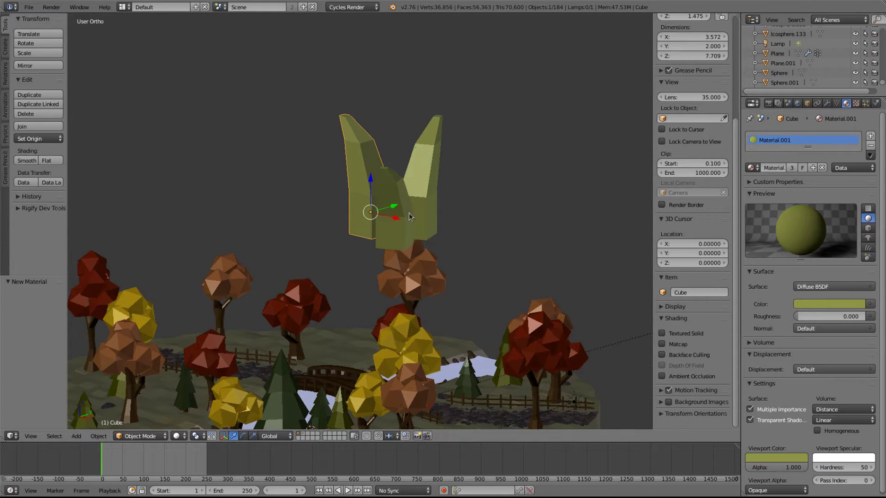
{"action": "right_click", "coordinate": [425, 158], "text": "shift"}
{"action": "right_click", "coordinate": [403, 195], "text": "shift"}
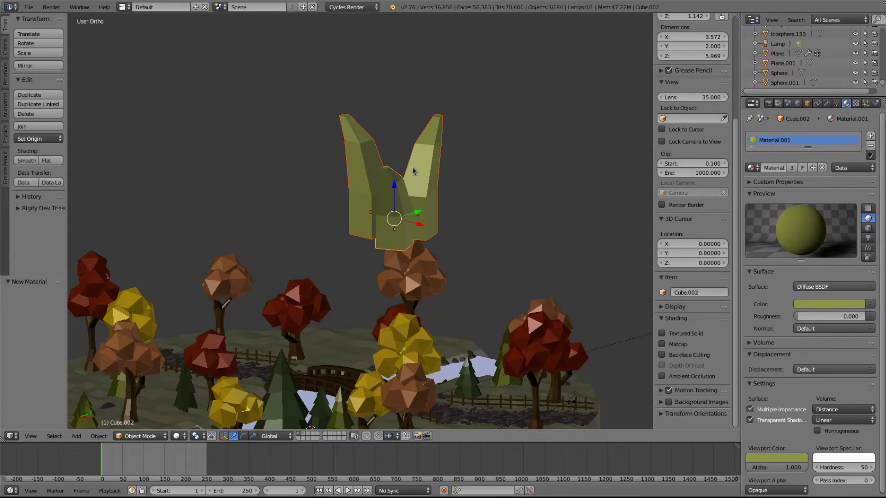
{"action": "middle_click_drag", "start_coordinate": [411, 167], "coordinate": [459, 176]}
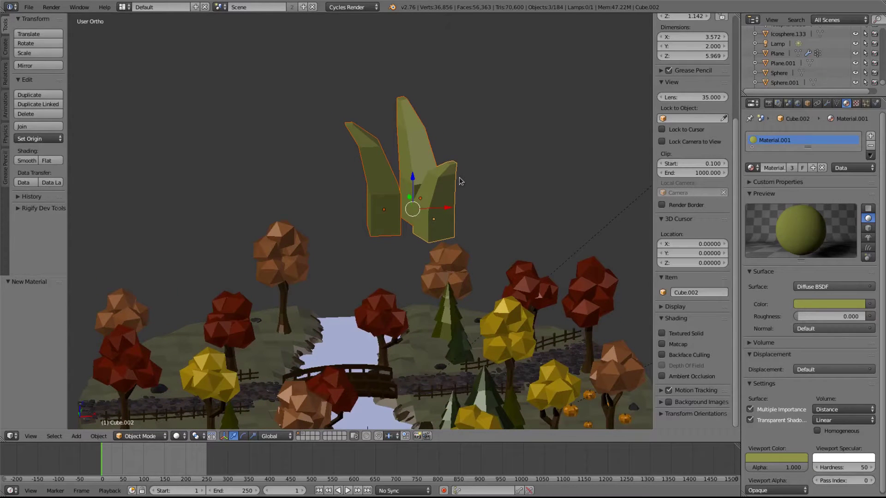
{"action": "key", "text": "ctrl+g"}
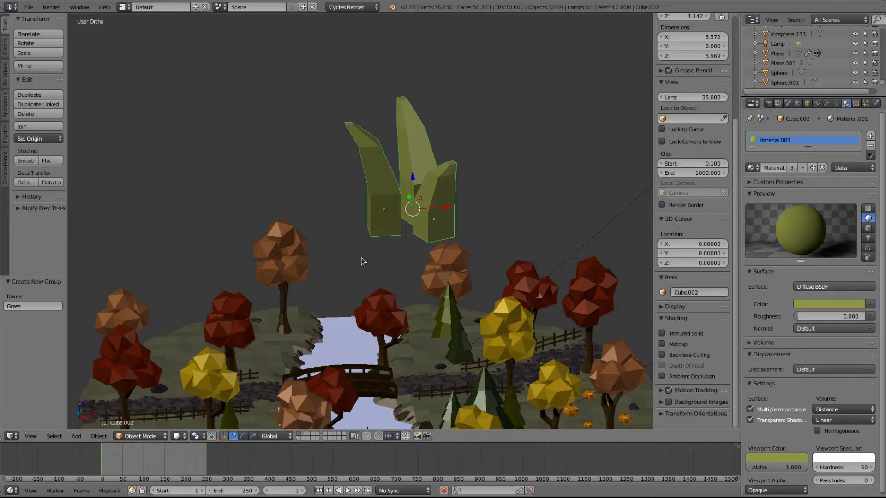
Step: Move the three grouped blades down among the trees, by about -17.3 in X, -2.4 in Y and -11.5 in Z
{"action": "scroll", "coordinate": [415, 250], "scroll_direction": "down", "scroll_amount": 2}
{"action": "middle_click_drag", "start_coordinate": [416, 250], "coordinate": [384, 262]}
{"action": "scroll", "coordinate": [415, 274], "scroll_direction": "up", "scroll_amount": 2}
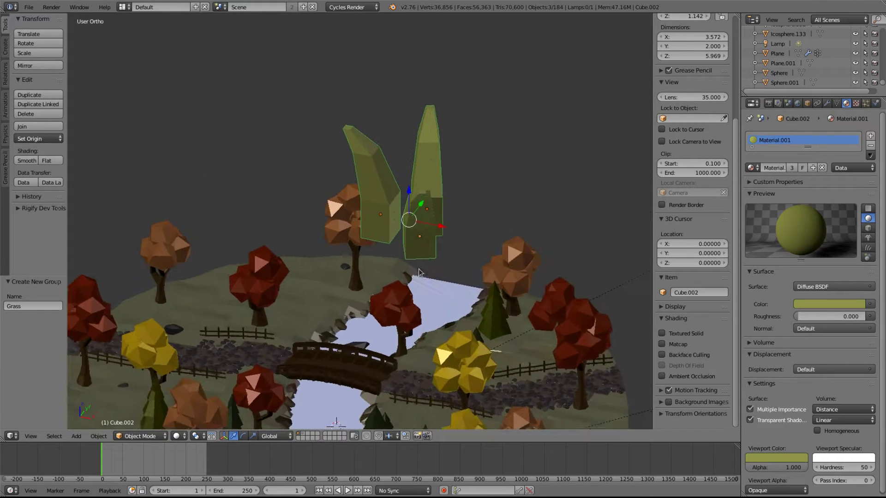
{"action": "middle_click_drag", "start_coordinate": [301, 373], "coordinate": [451, 239], "text": "shift"}
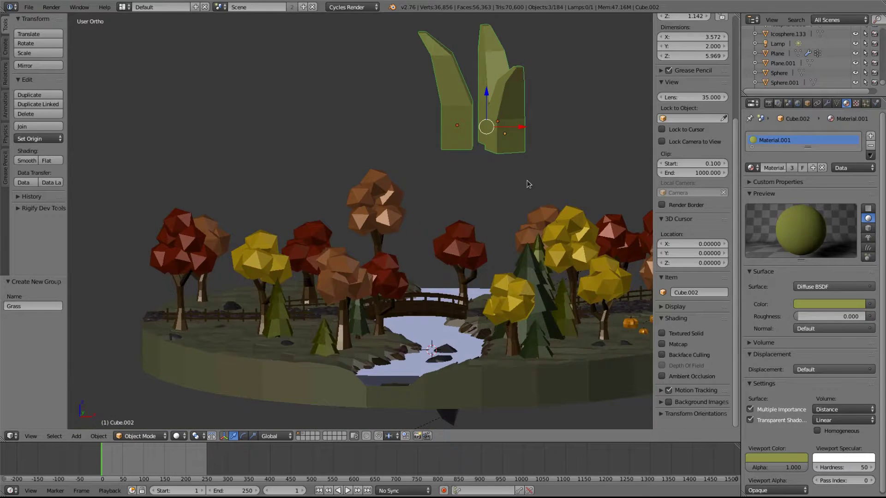
{"action": "key", "text": "g"}
{"action": "left_click", "coordinate": [266, 355]}
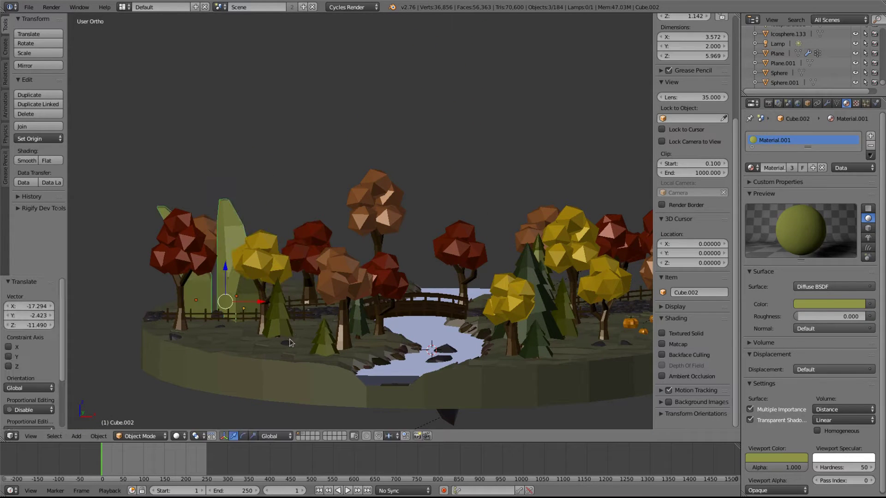
Step: Duplicate the three blades to a spot above the island, offset about 7.3, 1.8 and 10.0, and delete the originals
{"action": "key", "text": "shift+d"}
{"action": "left_click", "coordinate": [399, 187]}
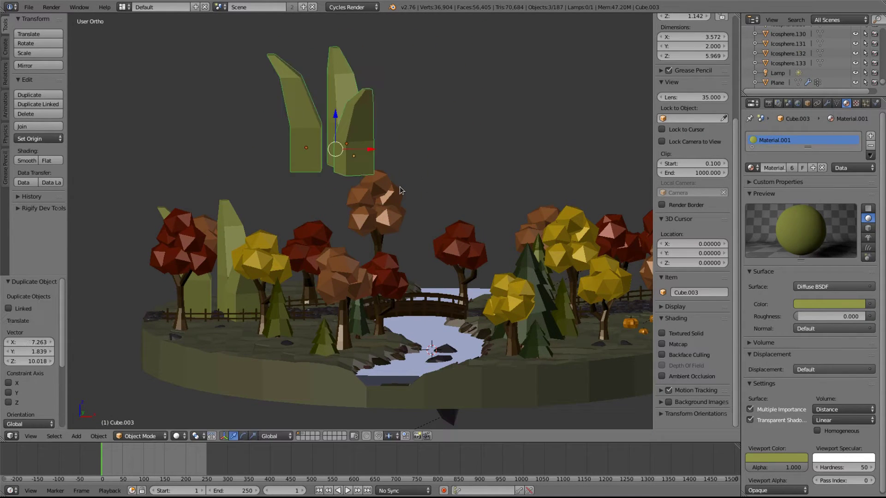
{"action": "right_click", "coordinate": [202, 289]}
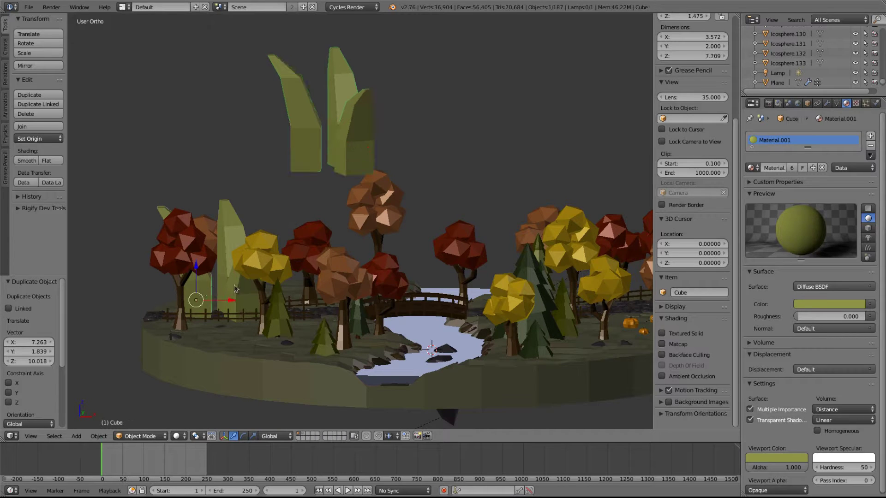
{"action": "right_click", "coordinate": [239, 289], "text": "shift"}
{"action": "right_click", "coordinate": [228, 276], "text": "shift"}
{"action": "key", "text": "x"}
{"action": "left_click", "coordinate": [228, 276]}
{"action": "scroll", "coordinate": [312, 253], "scroll_direction": "down", "scroll_amount": 1}
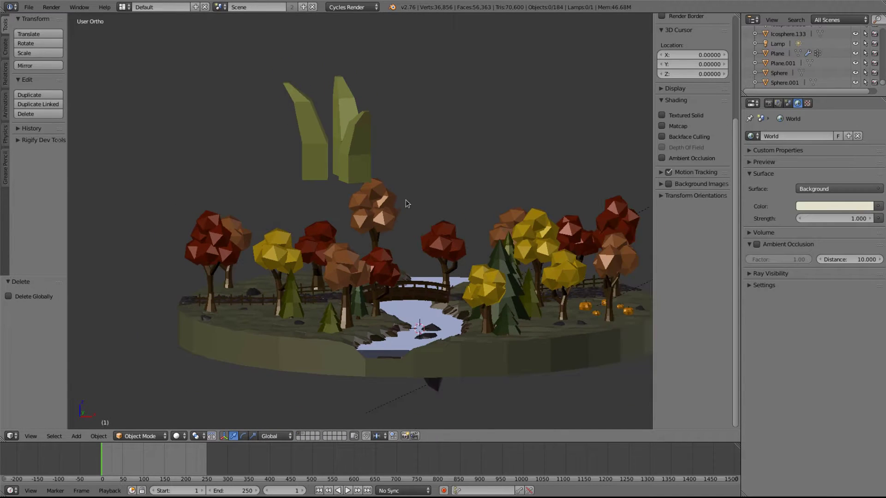
Step: Lower the three remaining blades along Z until they sit below the island, and return the 3D cursor to the center
{"action": "middle_click_drag", "start_coordinate": [403, 188], "coordinate": [369, 227], "text": "shift"}
{"action": "right_click", "coordinate": [279, 171]}
{"action": "right_click", "coordinate": [308, 162], "text": "shift"}
{"action": "right_click", "coordinate": [324, 177], "text": "shift"}
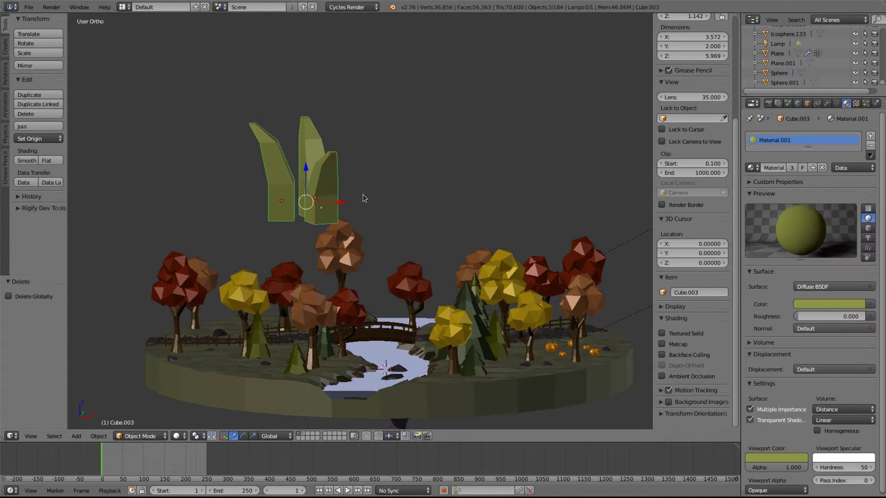
{"action": "left_click", "coordinate": [306, 162]}
{"action": "scroll", "coordinate": [318, 184], "scroll_direction": "down", "scroll_amount": 2}
{"action": "key", "text": "shift+s"}
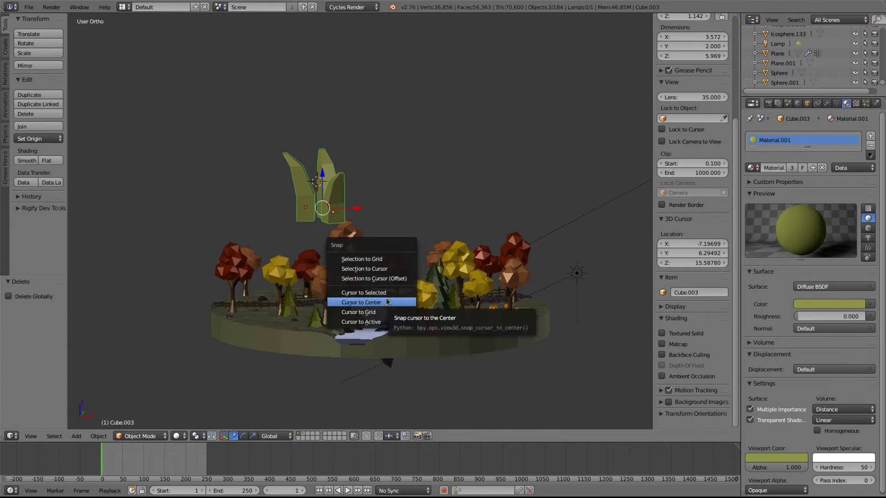
{"action": "left_click", "coordinate": [377, 302]}
{"action": "left_click_drag", "start_coordinate": [322, 174], "coordinate": [324, 393]}
{"action": "left_click", "coordinate": [316, 373]}
{"action": "key", "text": "shift+s"}
{"action": "left_click", "coordinate": [324, 378]}
Step: Add a new particle system to the island's ground plane and set its type to Hair
{"action": "right_click", "coordinate": [470, 341]}
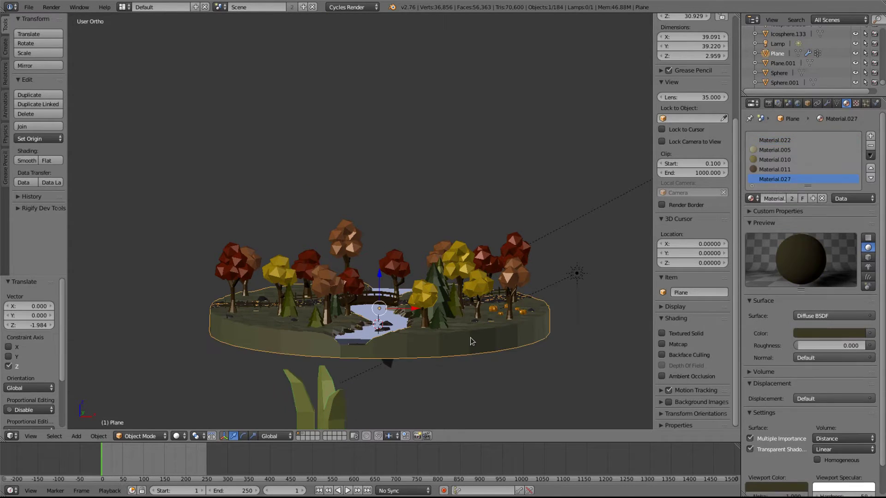
{"action": "middle_click_drag", "start_coordinate": [470, 341], "coordinate": [470, 387]}
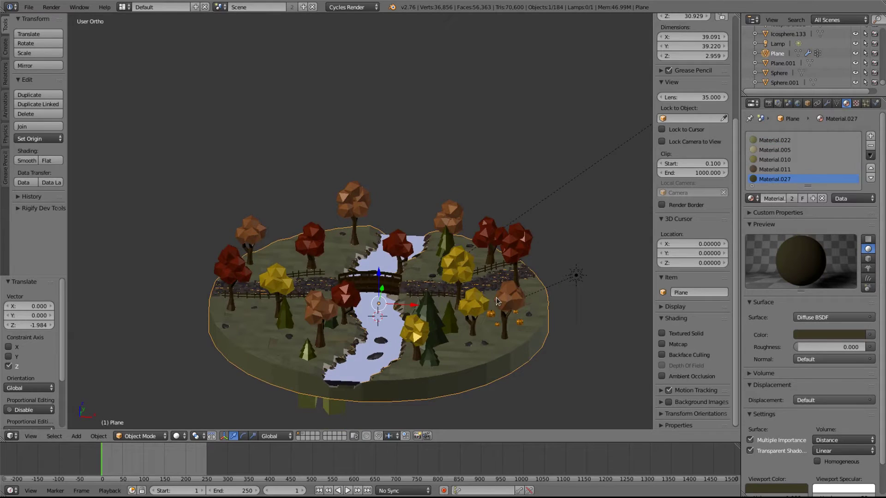
{"action": "left_click", "coordinate": [866, 104]}
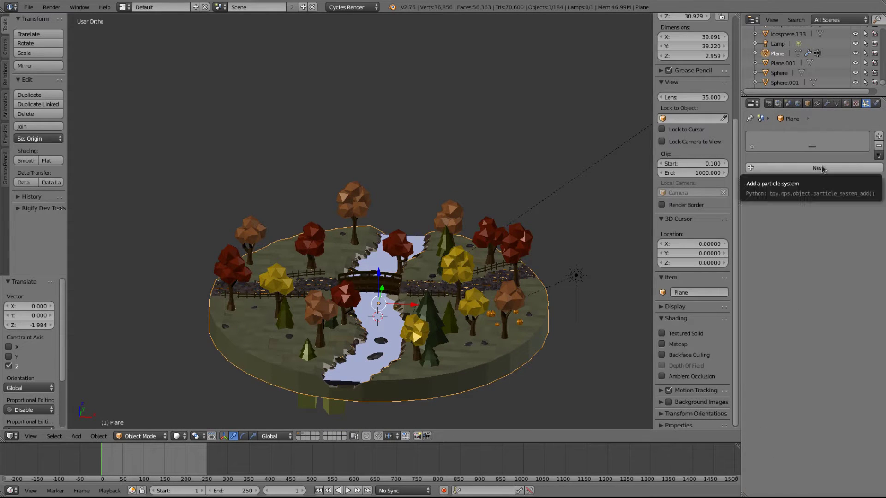
{"action": "left_click", "coordinate": [782, 168]}
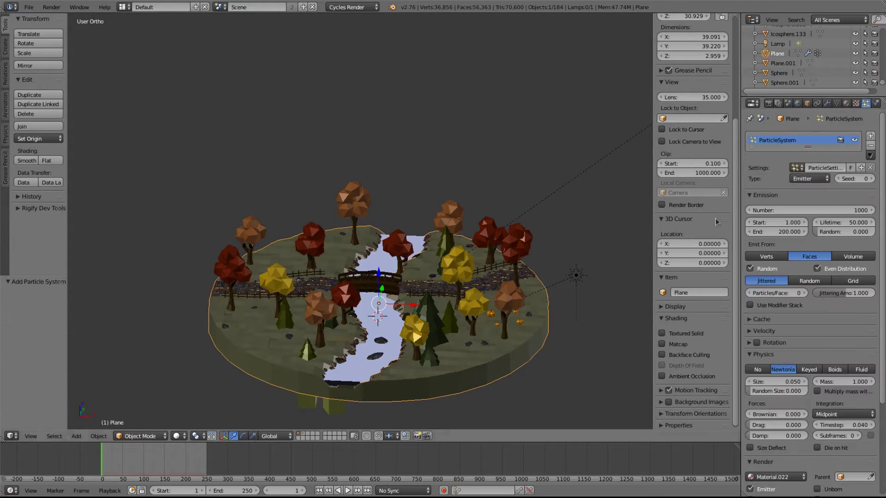
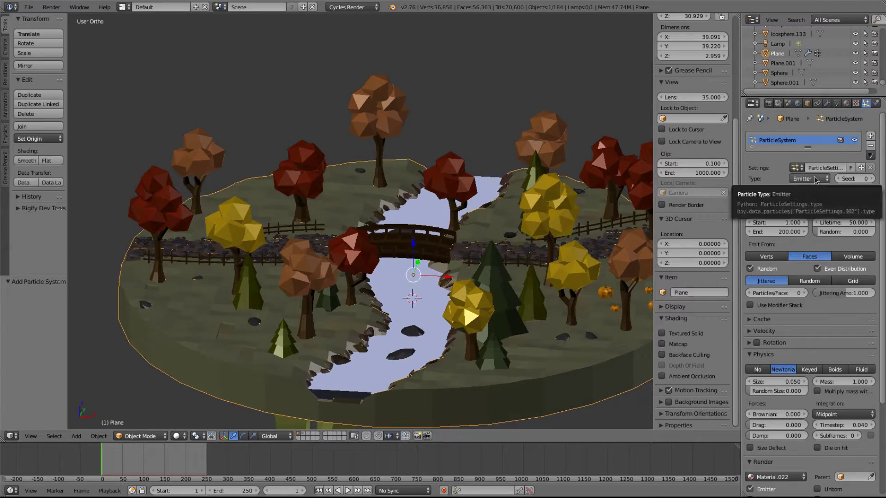
{"action": "left_click", "coordinate": [815, 180]}
{"action": "left_click", "coordinate": [812, 157]}
{"action": "middle_click_drag", "start_coordinate": [497, 211], "coordinate": [355, 157]}
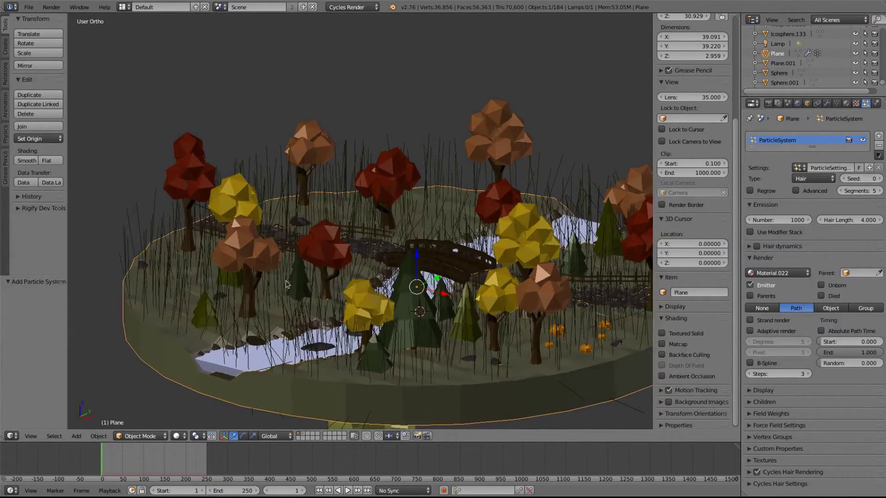
{"action": "middle_click_drag", "start_coordinate": [286, 284], "coordinate": [344, 282]}
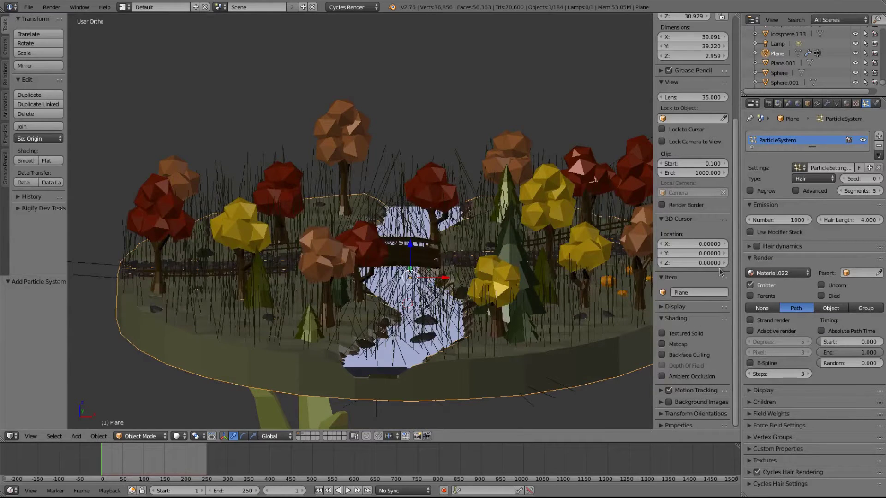
Step: Render the hair particles as a group with Grass.001 as the dupli group, and enable Rotation for the instances
{"action": "left_click", "coordinate": [859, 309]}
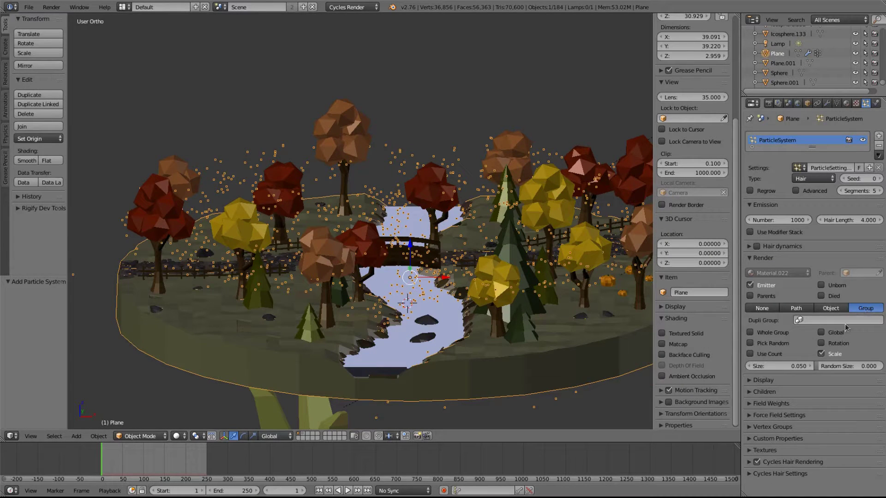
{"action": "left_click", "coordinate": [846, 323]}
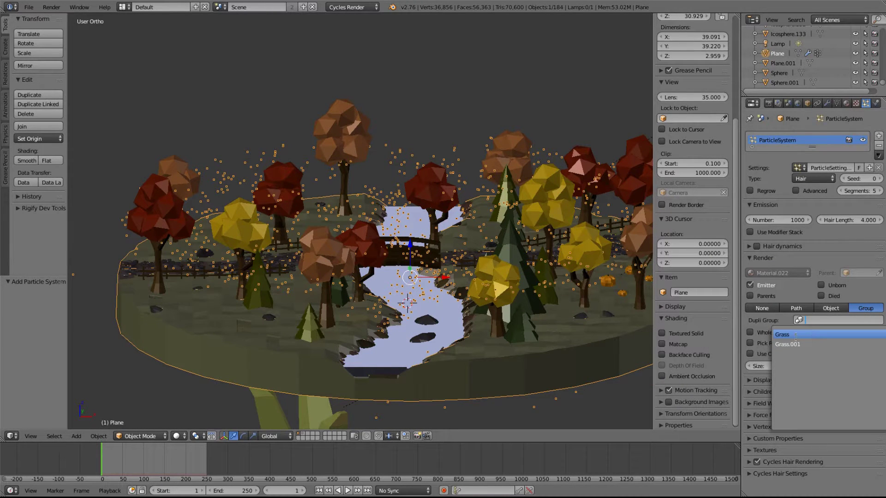
{"action": "left_click", "coordinate": [796, 336]}
{"action": "middle_click_drag", "start_coordinate": [564, 317], "coordinate": [453, 262]}
{"action": "left_click", "coordinate": [826, 320]}
{"action": "left_click", "coordinate": [803, 342]}
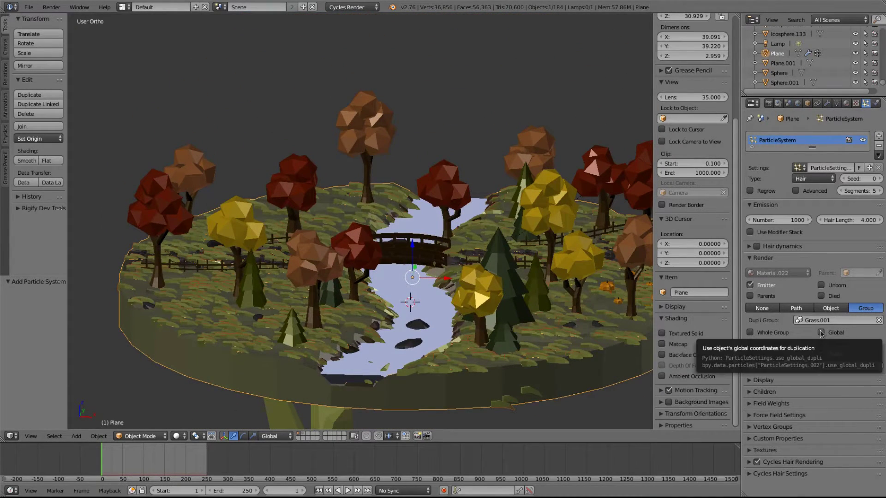
{"action": "middle_click_drag", "start_coordinate": [609, 240], "coordinate": [582, 291]}
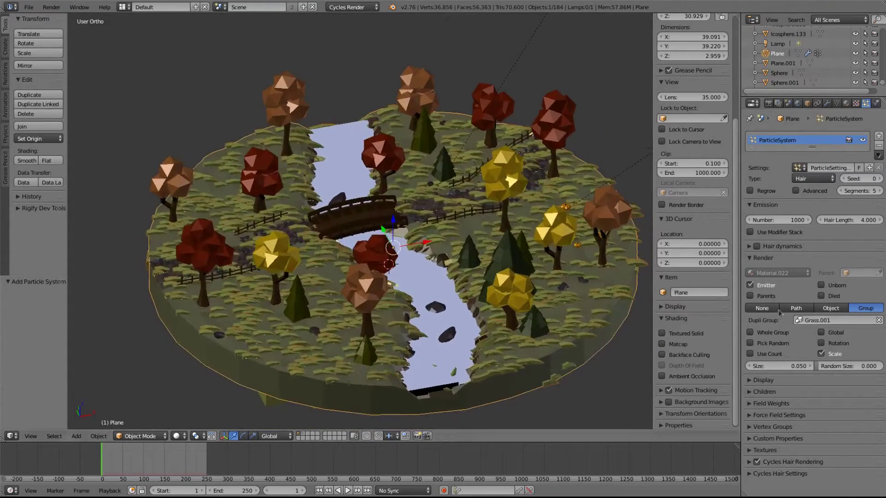
{"action": "left_click", "coordinate": [821, 343]}
Step: Rotate the three grass blades below the island by about 93° so the scattered tufts stand upright
{"action": "middle_click_drag", "start_coordinate": [545, 317], "coordinate": [361, 362]}
{"action": "right_click", "coordinate": [310, 393]}
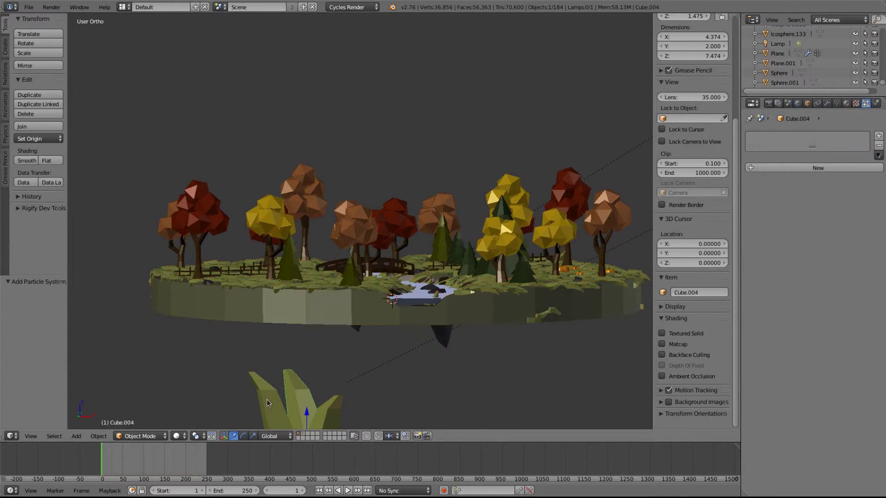
{"action": "key", "text": "r"}
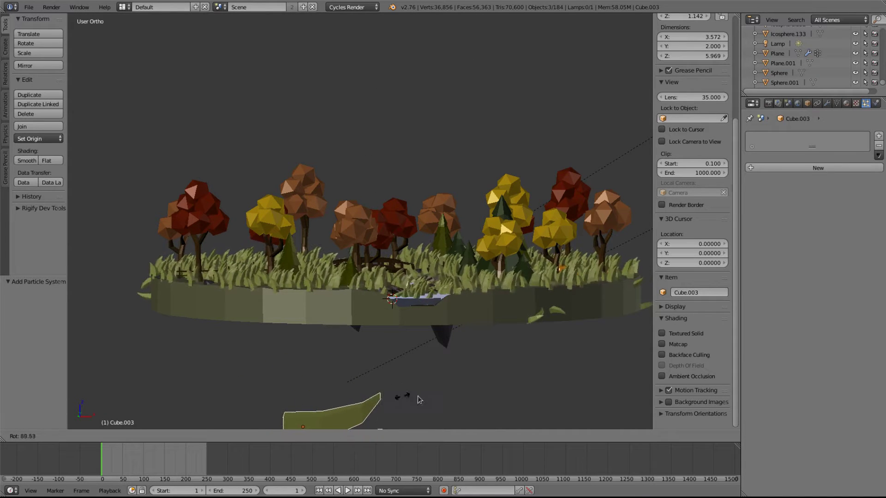
{"action": "mouse_move", "coordinate": [282, 184]}
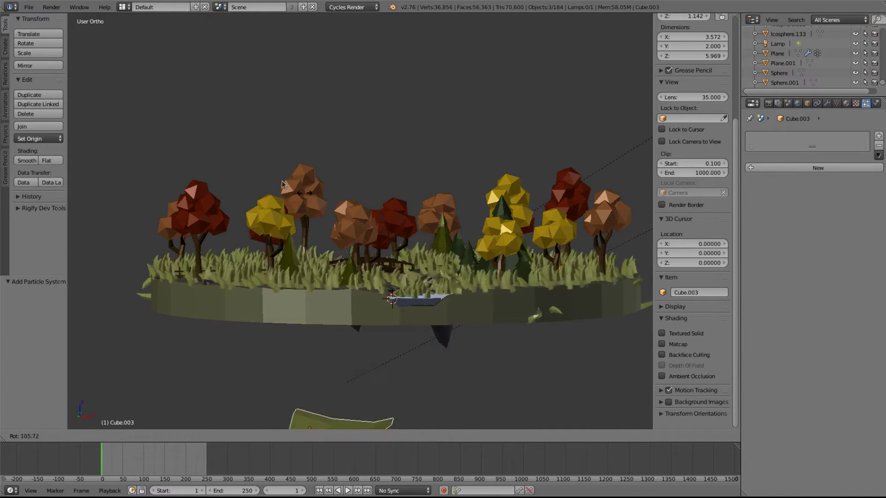
{"action": "left_click", "coordinate": [347, 202]}
{"action": "middle_click_drag", "start_coordinate": [392, 212], "coordinate": [459, 224]}
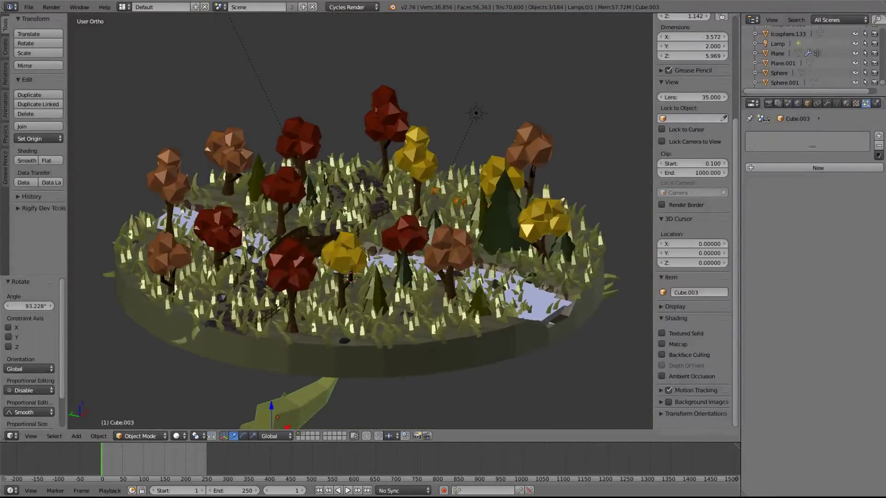
Step: Set the size of the ground plane's grass particles to 0.010 and their random size to 0.459
{"action": "right_click", "coordinate": [520, 326]}
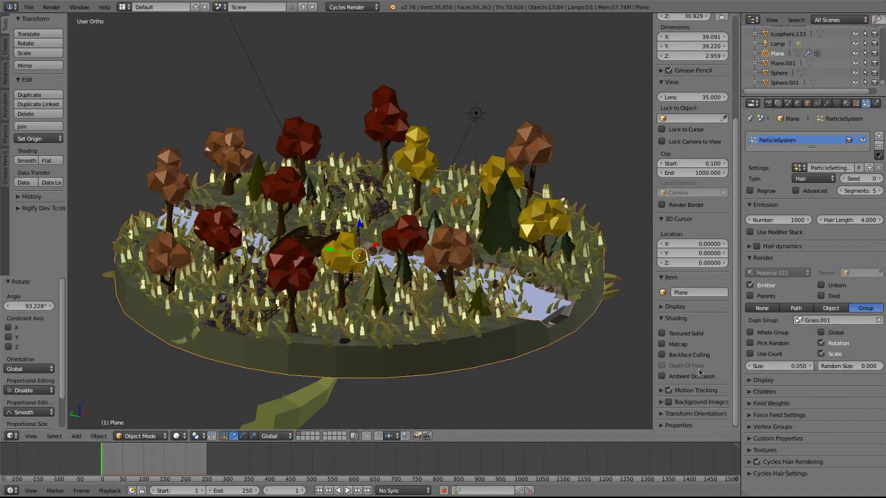
{"action": "left_click", "coordinate": [748, 367]}
{"action": "left_click", "coordinate": [748, 367]}
{"action": "left_click", "coordinate": [748, 368]}
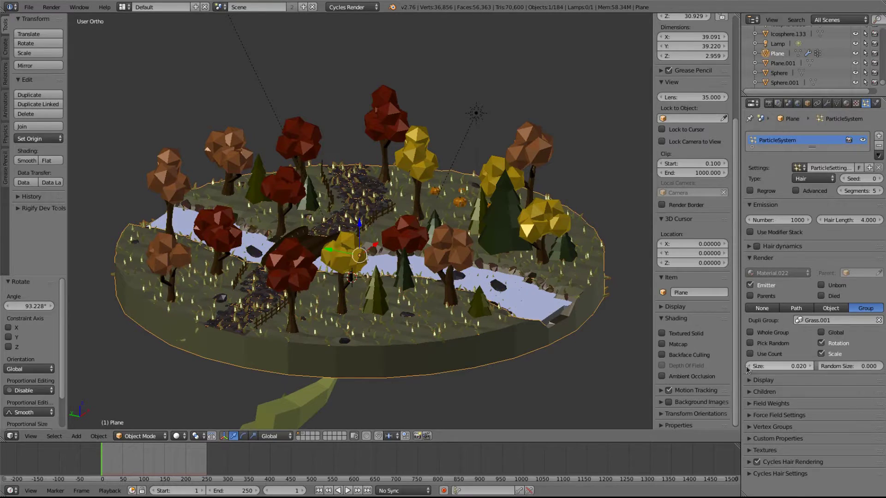
{"action": "left_click", "coordinate": [748, 367]}
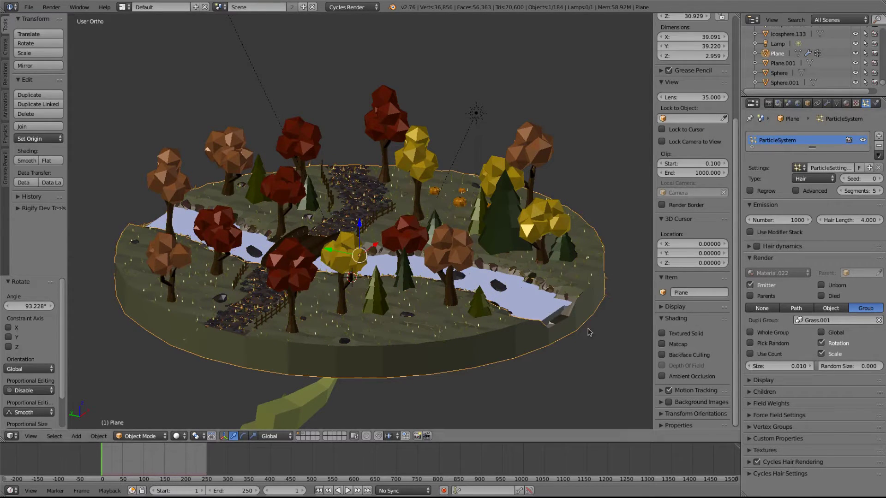
{"action": "mouse_move", "coordinate": [545, 323]}
{"action": "middle_mouse_down"}
{"action": "mouse_move", "coordinate": [532, 362]}
{"action": "mouse_move", "coordinate": [538, 325]}
{"action": "middle_mouse_up"}
{"action": "left_click_drag", "start_coordinate": [840, 367], "coordinate": [882, 367]}
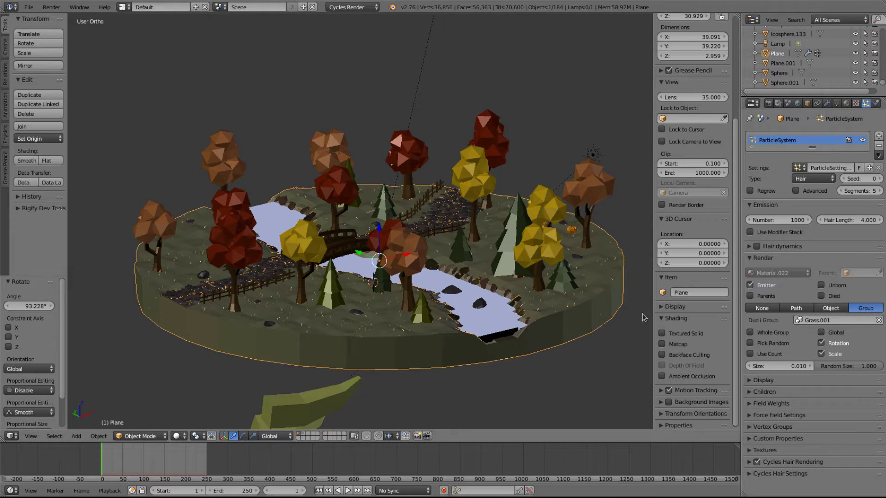
{"action": "left_click", "coordinate": [810, 367]}
Step: Examine how the small grass tufts are distributed around the bridge, stone path and riverbanks
{"action": "middle_click_drag", "start_coordinate": [507, 252], "coordinate": [490, 276]}
{"action": "scroll", "coordinate": [496, 234], "scroll_direction": "up", "scroll_amount": 3}
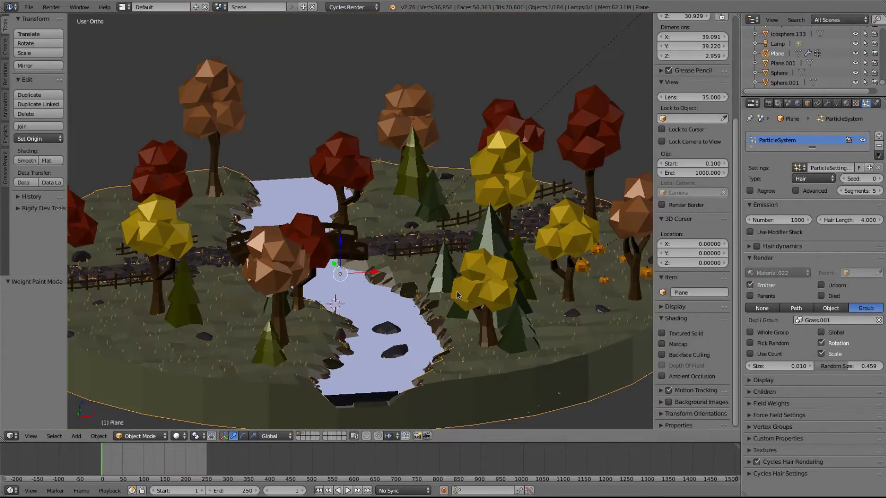
{"action": "mouse_move", "coordinate": [460, 291]}
{"action": "middle_mouse_down"}
{"action": "mouse_move", "coordinate": [442, 308]}
{"action": "mouse_move", "coordinate": [494, 307]}
{"action": "middle_mouse_up"}
{"action": "scroll", "coordinate": [440, 237], "scroll_direction": "up", "scroll_amount": 5}
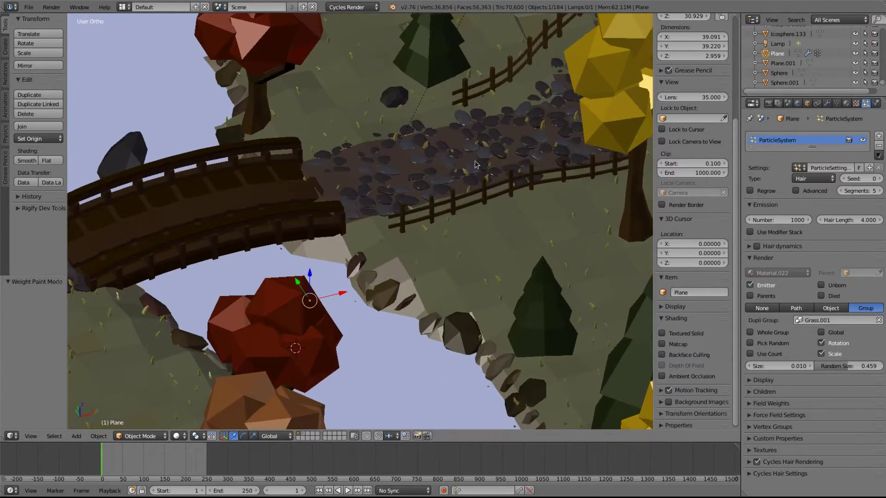
{"action": "mouse_move", "coordinate": [475, 164]}
{"action": "middle_mouse_down"}
{"action": "mouse_move", "coordinate": [312, 317]}
{"action": "mouse_move", "coordinate": [300, 318]}
{"action": "mouse_move", "coordinate": [363, 286]}
{"action": "mouse_move", "coordinate": [462, 282]}
{"action": "middle_mouse_up"}
{"action": "key", "text": "z"}
{"action": "key", "text": "z"}
{"action": "scroll", "coordinate": [364, 286], "scroll_direction": "down", "scroll_amount": 3}
{"action": "scroll", "coordinate": [462, 281], "scroll_direction": "up", "scroll_amount": 4}
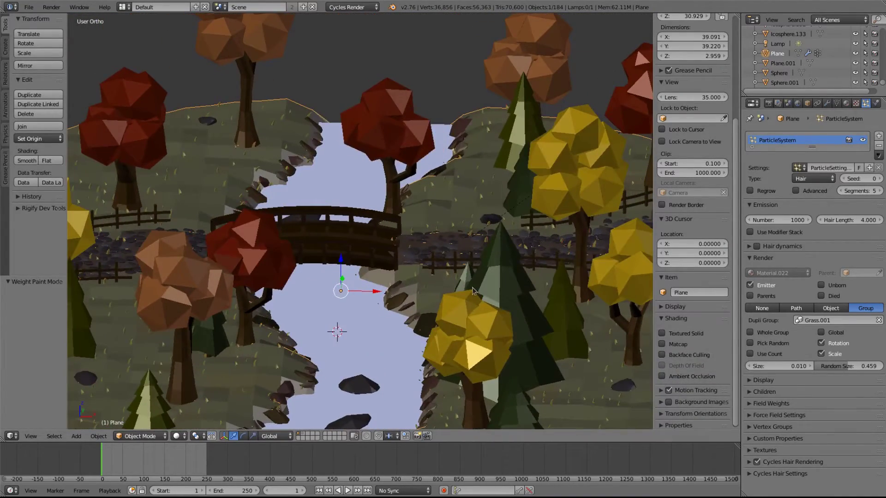
{"action": "scroll", "coordinate": [422, 289], "scroll_direction": "down", "scroll_amount": 3}
{"action": "scroll", "coordinate": [437, 287], "scroll_direction": "up", "scroll_amount": 1}
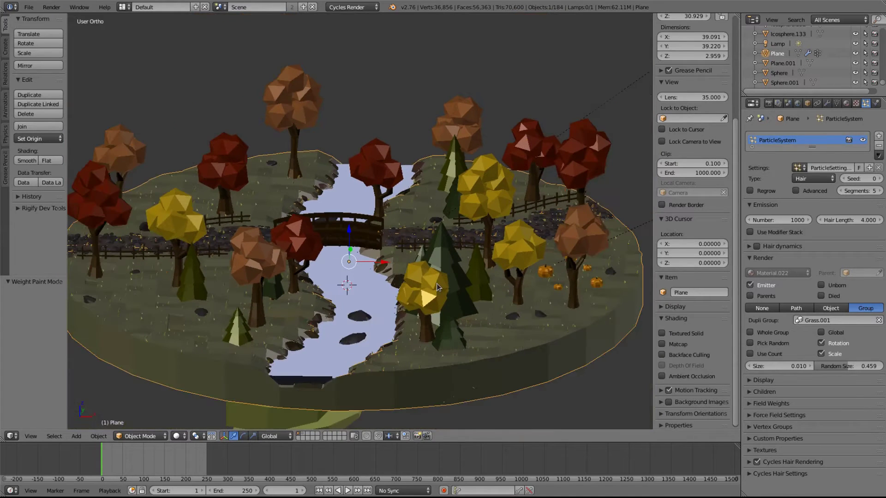
{"action": "middle_click_drag", "start_coordinate": [465, 314], "coordinate": [500, 324], "text": "shift"}
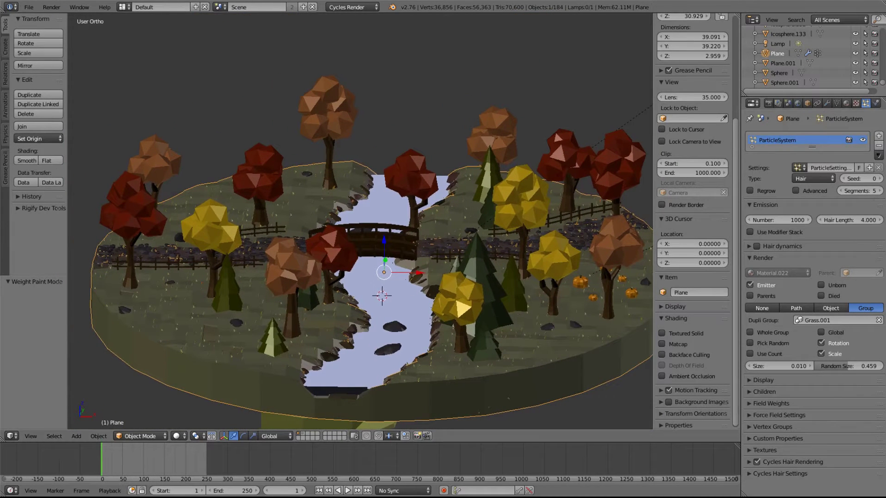
Step: Remove both existing vertex groups from the ground plane and add one new vertex group
{"action": "left_click", "coordinate": [837, 104]}
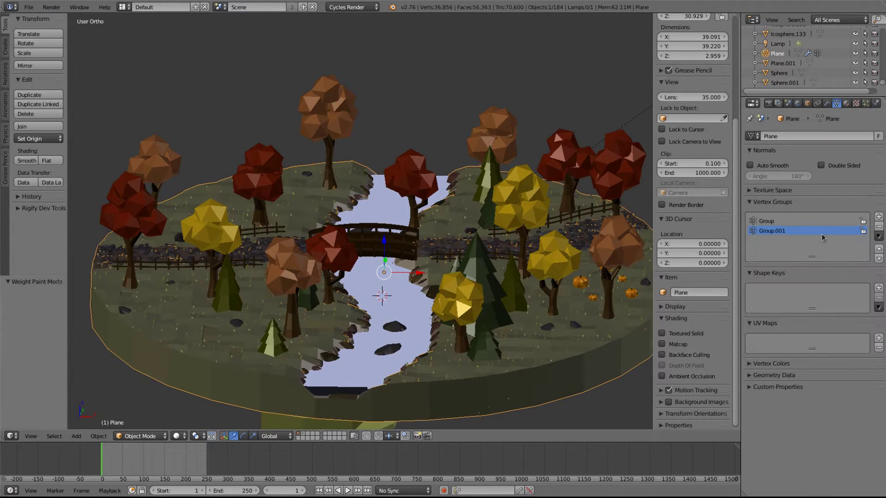
{"action": "left_click", "coordinate": [879, 226]}
{"action": "left_click", "coordinate": [880, 226]}
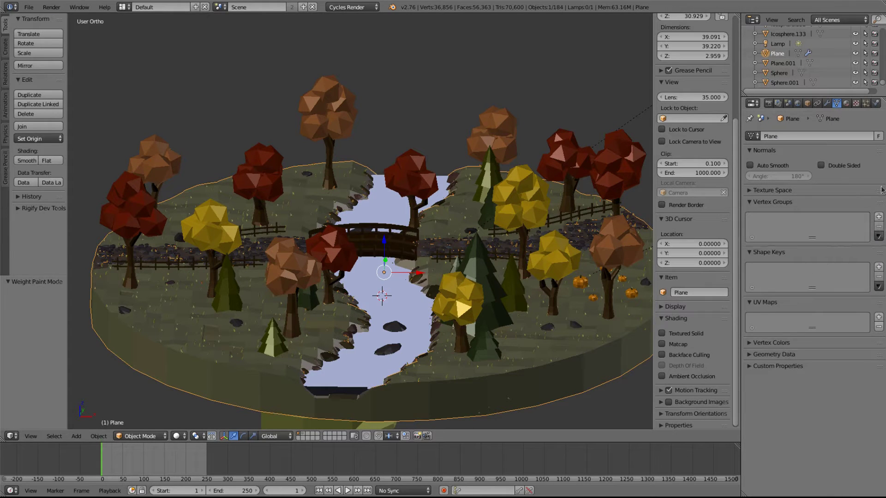
{"action": "left_click", "coordinate": [879, 217]}
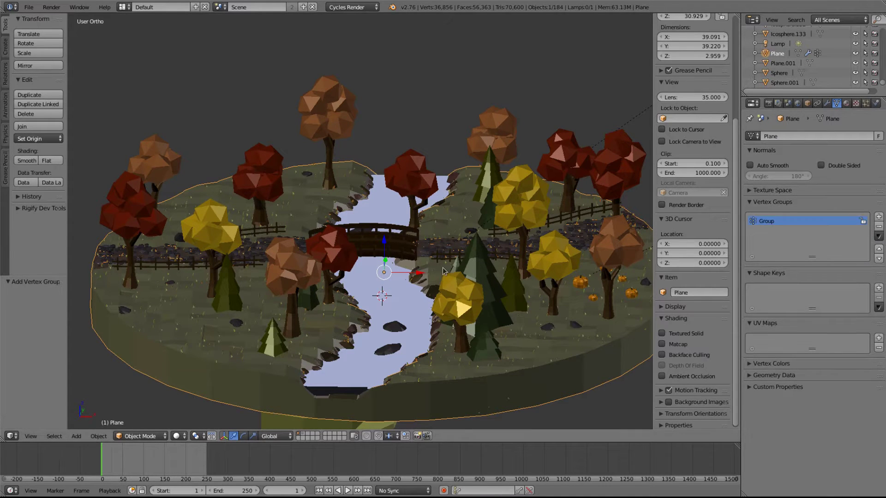
Step: Assign the vertex group named Group as the particle system's density group
{"action": "middle_click_drag", "start_coordinate": [485, 295], "coordinate": [451, 277]}
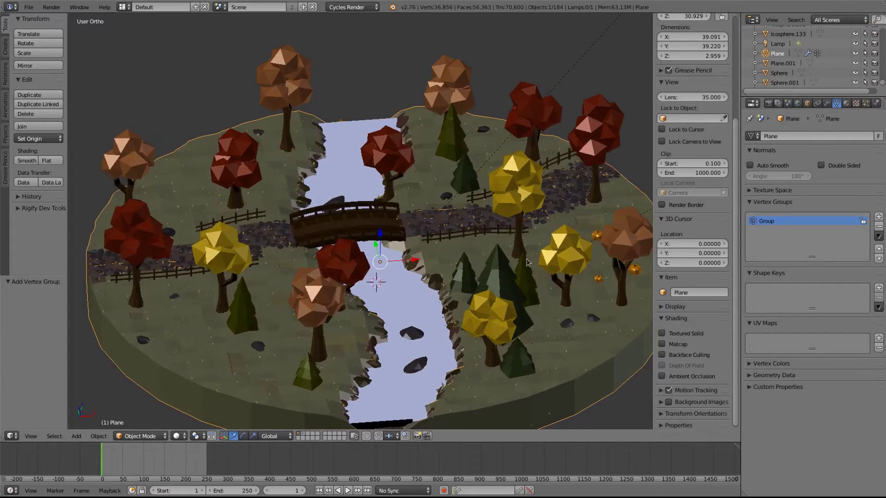
{"action": "left_click", "coordinate": [866, 104]}
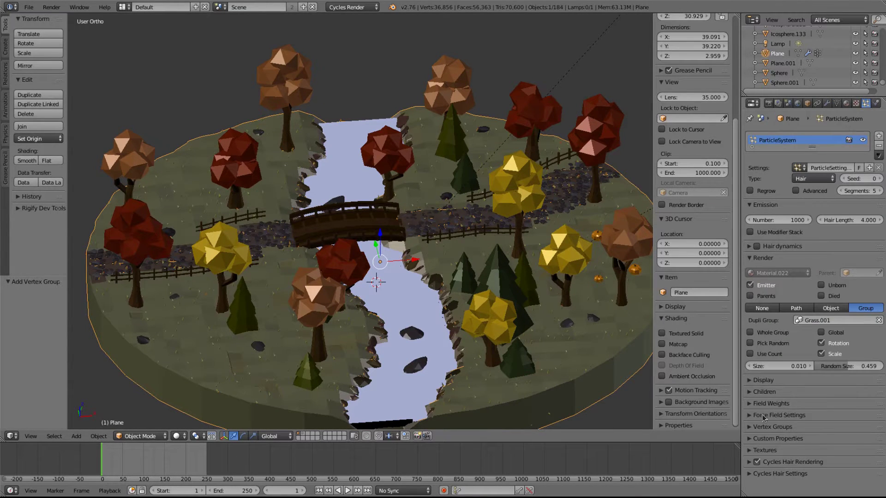
{"action": "left_click", "coordinate": [749, 426]}
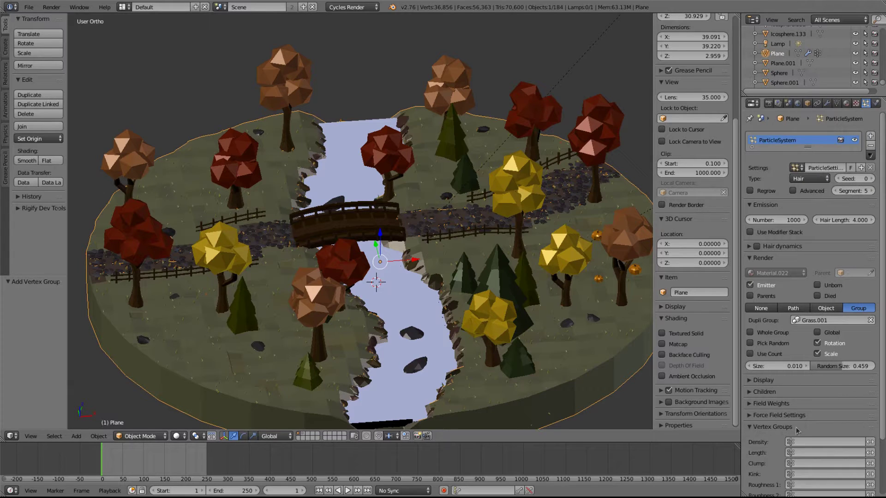
{"action": "scroll", "coordinate": [807, 427], "scroll_direction": "down", "scroll_amount": 2}
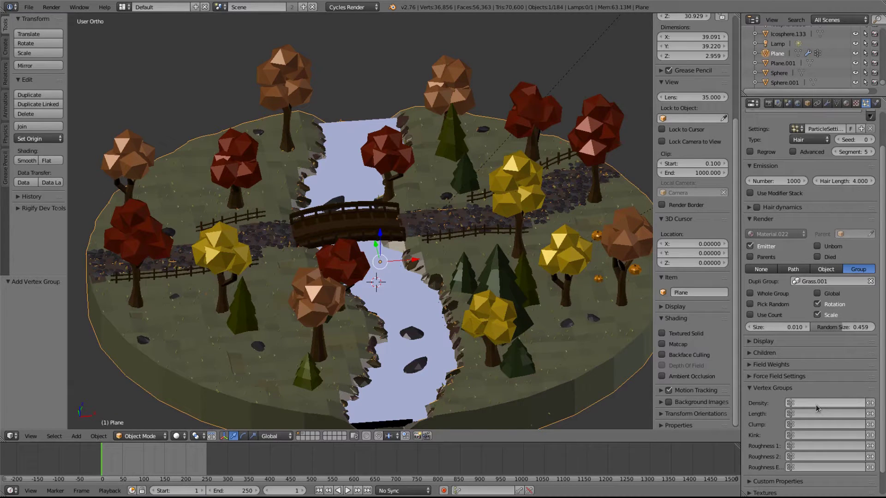
{"action": "left_click", "coordinate": [815, 404]}
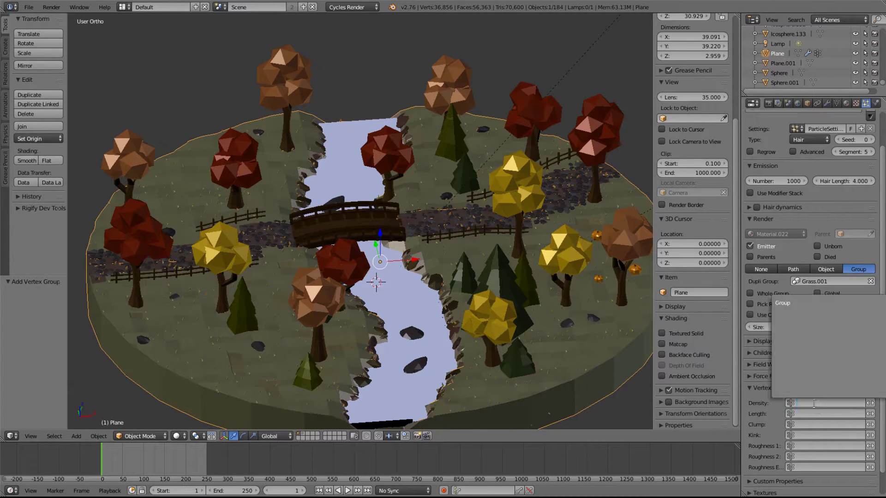
{"action": "left_click", "coordinate": [797, 303]}
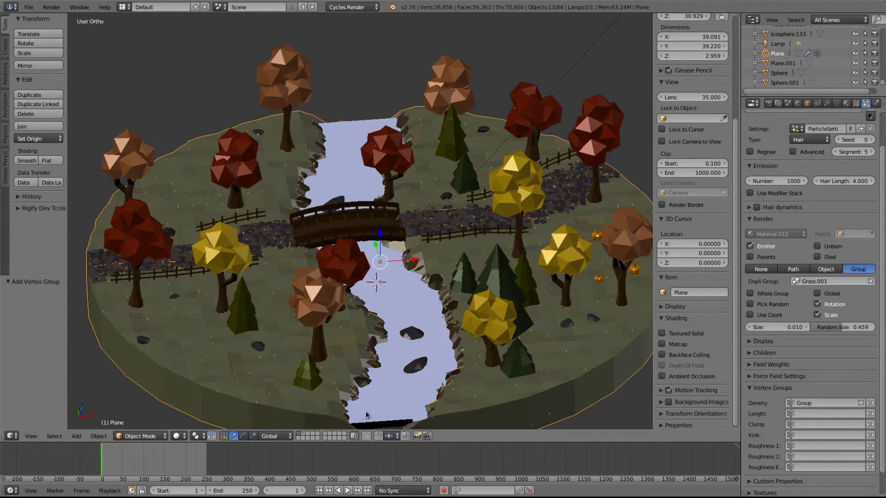
Step: Switch the ground plane to Weight Paint mode and dab a small patch of weight beside the pumpkins
{"action": "key", "text": "Tab"}
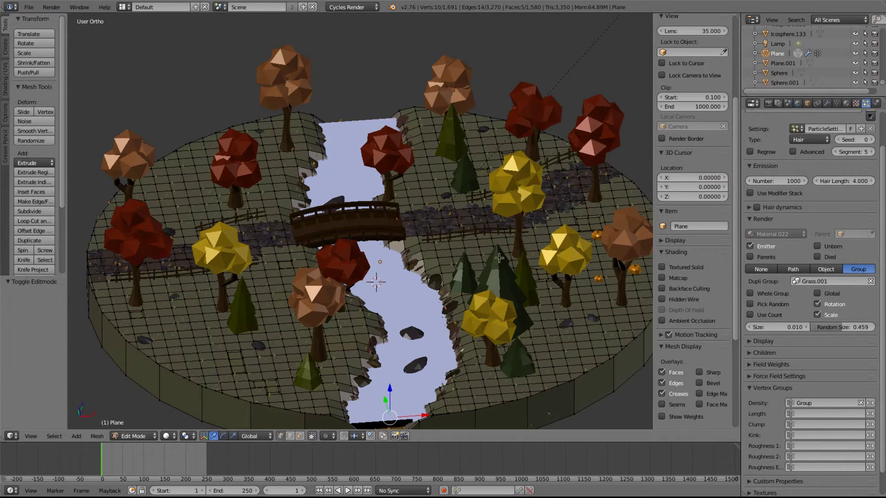
{"action": "left_click", "coordinate": [134, 436]}
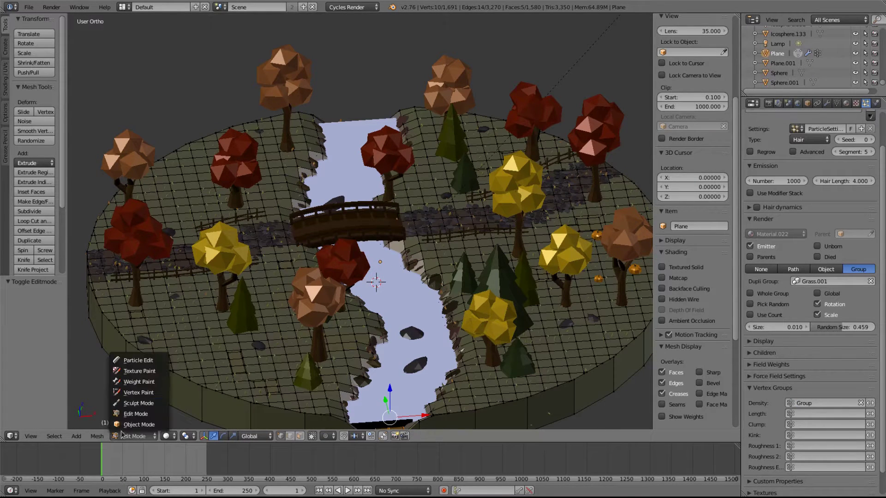
{"action": "left_click", "coordinate": [142, 382]}
{"action": "middle_click_drag", "start_coordinate": [405, 235], "coordinate": [397, 283]}
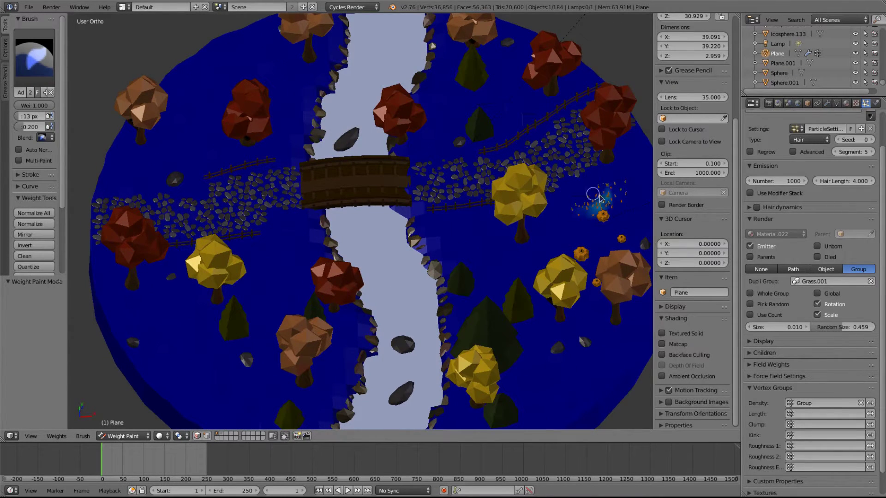
{"action": "scroll", "coordinate": [599, 198], "scroll_direction": "up", "scroll_amount": 5}
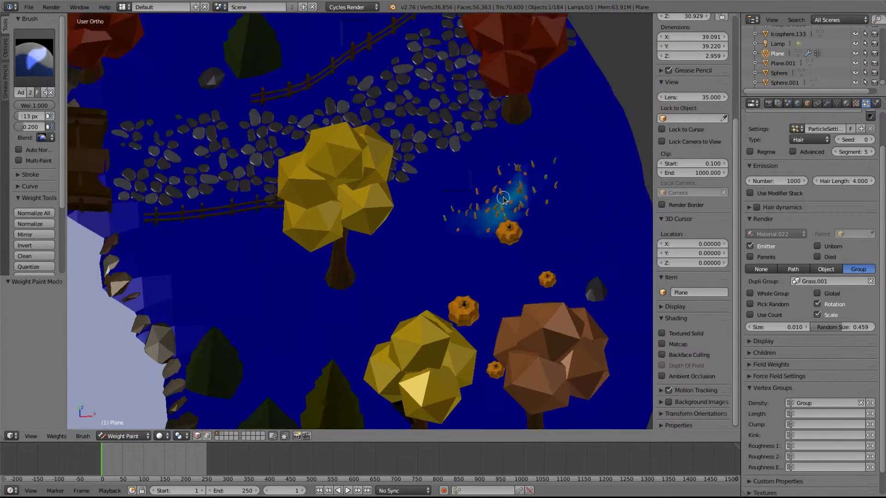
{"action": "scroll", "coordinate": [503, 199], "scroll_direction": "up", "scroll_amount": 4}
{"action": "scroll", "coordinate": [474, 231], "scroll_direction": "down", "scroll_amount": 9}
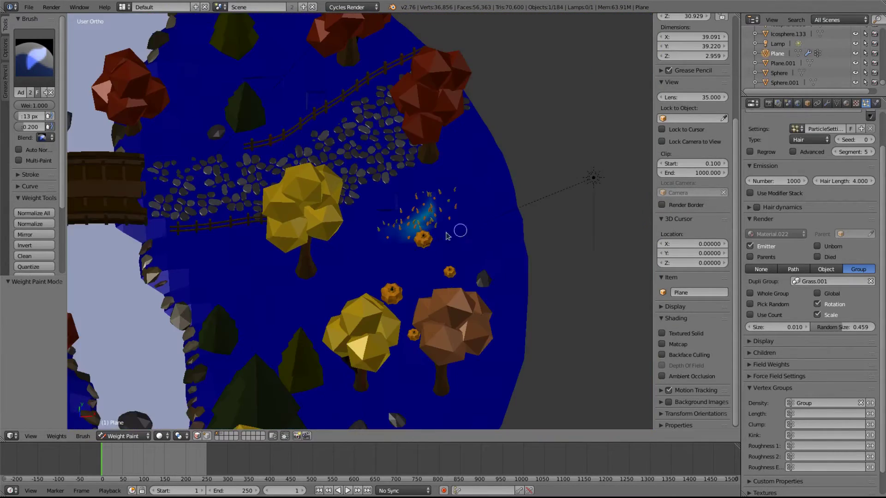
{"action": "middle_click_drag", "start_coordinate": [406, 239], "coordinate": [481, 221], "text": "shift"}
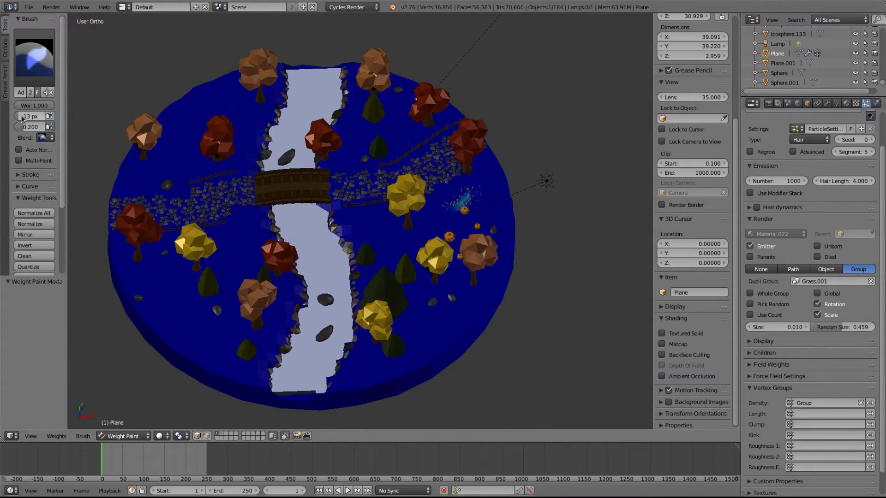
Step: Enlarge the brush to 67 px and paint separate weight patches on the island half left of the river
{"action": "left_click_drag", "start_coordinate": [202, 115], "coordinate": [198, 119]}
{"action": "left_click", "coordinate": [164, 222]}
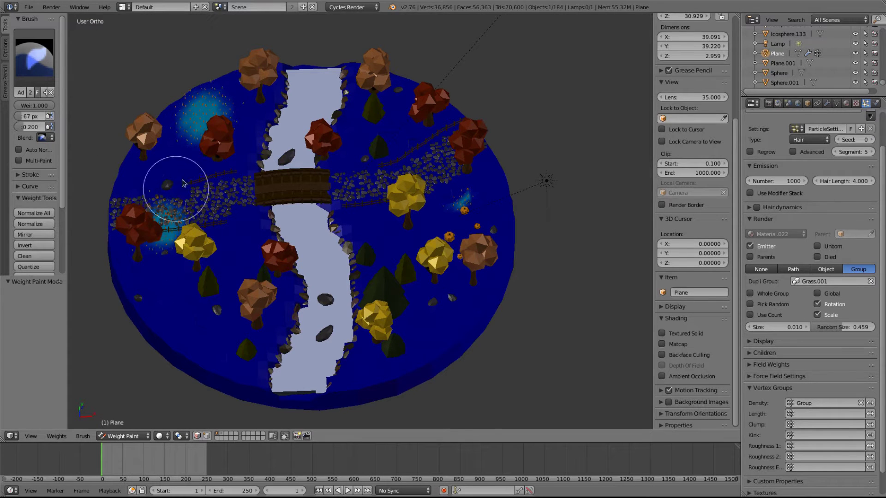
{"action": "left_click_drag", "start_coordinate": [214, 306], "coordinate": [216, 332]}
{"action": "left_click", "coordinate": [168, 273]}
{"action": "left_click", "coordinate": [229, 240]}
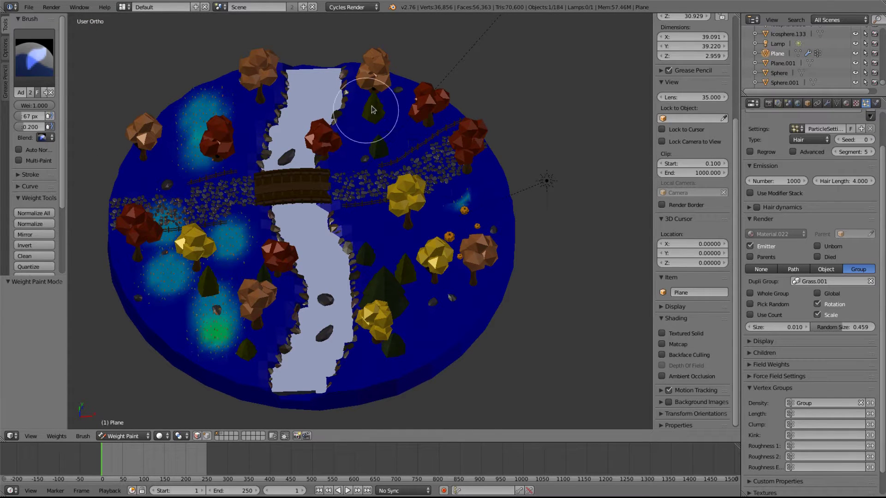
Step: Paint weight patches across the island half right of the river, around the trees, fences and pumpkins
{"action": "left_click", "coordinate": [399, 93]}
{"action": "left_click_drag", "start_coordinate": [425, 134], "coordinate": [442, 161]}
{"action": "left_click_drag", "start_coordinate": [463, 193], "coordinate": [469, 222]}
{"action": "mouse_move", "coordinate": [427, 359]}
{"action": "left_mouse_down"}
{"action": "mouse_move", "coordinate": [386, 365]}
{"action": "mouse_move", "coordinate": [392, 325]}
{"action": "left_mouse_up"}
{"action": "left_click_drag", "start_coordinate": [393, 212], "coordinate": [376, 185]}
{"action": "left_click", "coordinate": [366, 121]}
{"action": "left_click_drag", "start_coordinate": [401, 103], "coordinate": [420, 145]}
{"action": "left_click", "coordinate": [497, 273]}
{"action": "left_click", "coordinate": [445, 315]}
{"action": "left_click", "coordinate": [369, 262]}
{"action": "left_click_drag", "start_coordinate": [373, 221], "coordinate": [396, 217]}
{"action": "left_click", "coordinate": [419, 232]}
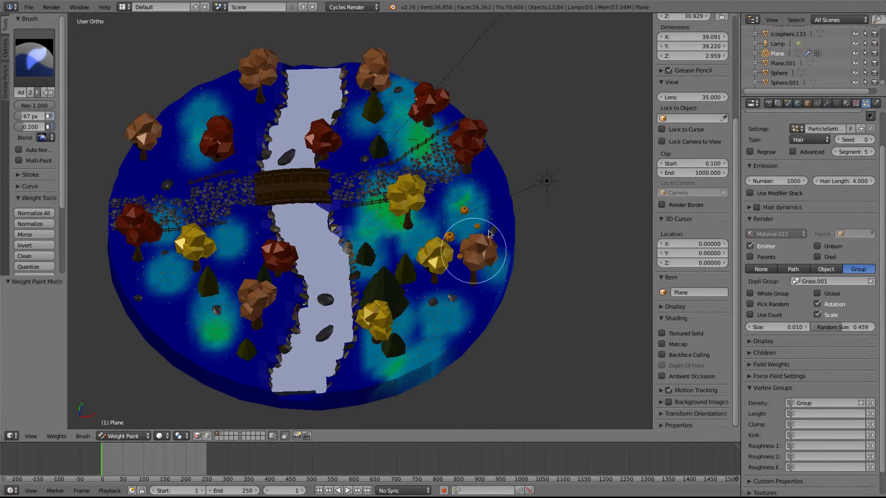
{"action": "left_click", "coordinate": [485, 174]}
Step: Fill the remaining bare areas left of the river with weight, near its upper bank and the outer edge
{"action": "left_click_drag", "start_coordinate": [243, 96], "coordinate": [243, 116]}
{"action": "left_click", "coordinate": [244, 132]}
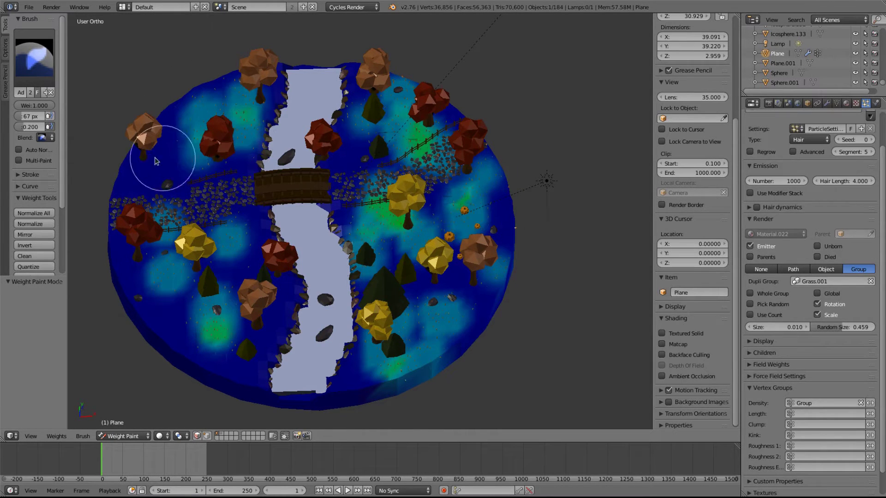
{"action": "left_click", "coordinate": [161, 157]}
{"action": "left_click", "coordinate": [143, 191]}
{"action": "mouse_move", "coordinate": [146, 287]}
{"action": "left_mouse_down"}
{"action": "mouse_move", "coordinate": [213, 353]}
{"action": "mouse_move", "coordinate": [234, 213]}
{"action": "mouse_move", "coordinate": [182, 186]}
{"action": "mouse_move", "coordinate": [286, 117]}
{"action": "left_mouse_up"}
{"action": "mouse_move", "coordinate": [286, 117]}
{"action": "middle_mouse_down"}
{"action": "mouse_move", "coordinate": [431, 194]}
{"action": "mouse_move", "coordinate": [485, 188]}
{"action": "mouse_move", "coordinate": [466, 187]}
{"action": "middle_mouse_up"}
Step: Switch to the Subtract brush and erase the painted weight along the stone path
{"action": "left_click", "coordinate": [35, 58]}
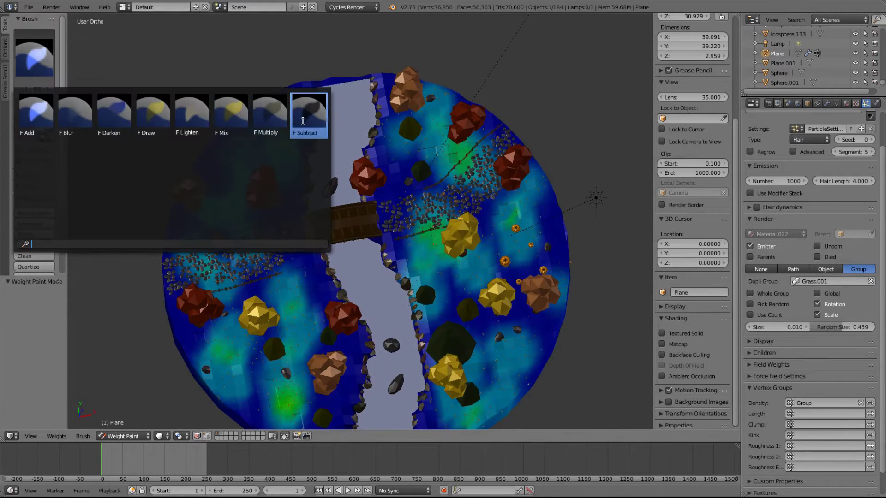
{"action": "left_click", "coordinate": [304, 118]}
{"action": "mouse_move", "coordinate": [511, 152]}
{"action": "left_mouse_down"}
{"action": "mouse_move", "coordinate": [419, 210]}
{"action": "mouse_move", "coordinate": [437, 213]}
{"action": "mouse_move", "coordinate": [486, 171]}
{"action": "mouse_move", "coordinate": [352, 234]}
{"action": "mouse_move", "coordinate": [240, 258]}
{"action": "mouse_move", "coordinate": [139, 264]}
{"action": "left_mouse_up"}
Step: Check the island's grass in wireframe, restore solid shading and return the ground plane to Object Mode
{"action": "mouse_move", "coordinate": [298, 261]}
{"action": "middle_mouse_down"}
{"action": "mouse_move", "coordinate": [287, 224]}
{"action": "mouse_move", "coordinate": [302, 194]}
{"action": "middle_mouse_up"}
{"action": "key", "text": "z"}
{"action": "key", "text": "z"}
{"action": "key", "text": "Tab"}
{"action": "key", "text": "z"}
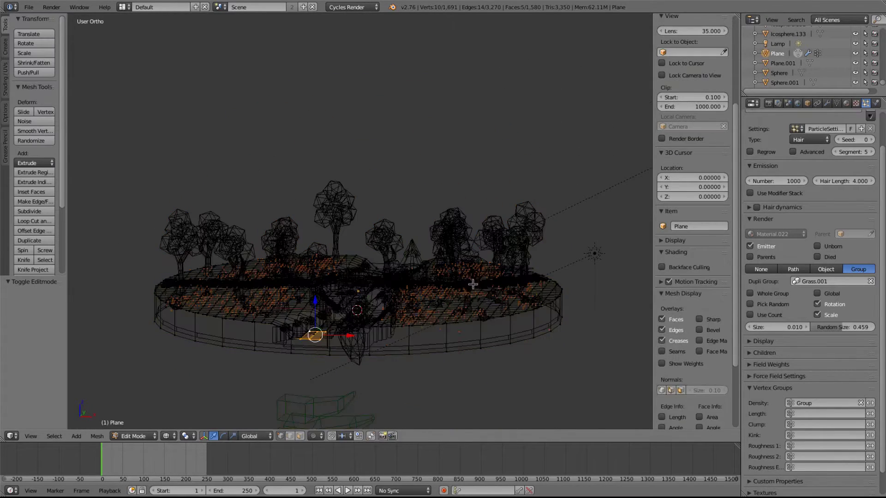
{"action": "key", "text": "z"}
{"action": "left_click", "coordinate": [133, 436]}
{"action": "left_click", "coordinate": [138, 425]}
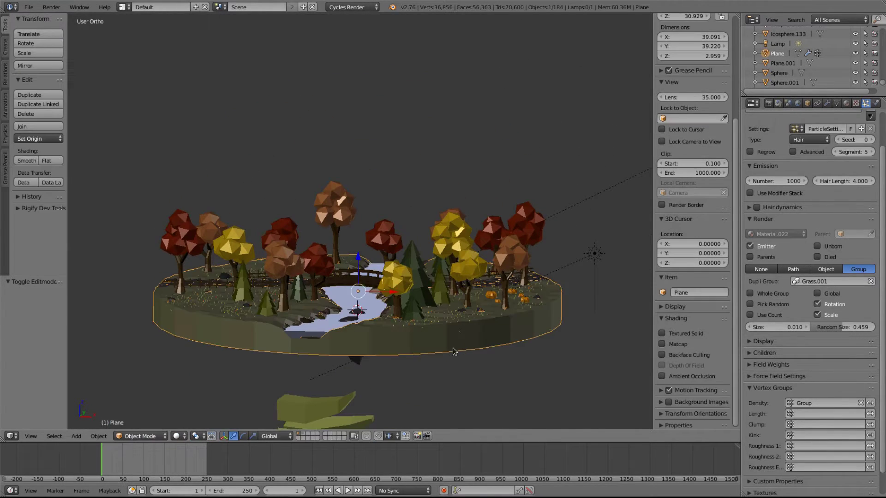
Step: Reduce the emission number of the ground's grass particle system to 200
{"action": "scroll", "coordinate": [461, 348], "scroll_direction": "up", "scroll_amount": 5}
{"action": "middle_click_drag", "start_coordinate": [462, 347], "coordinate": [375, 243]}
{"action": "middle_click_drag", "start_coordinate": [440, 203], "coordinate": [599, 89]}
{"action": "scroll", "coordinate": [423, 233], "scroll_direction": "up", "scroll_amount": 5}
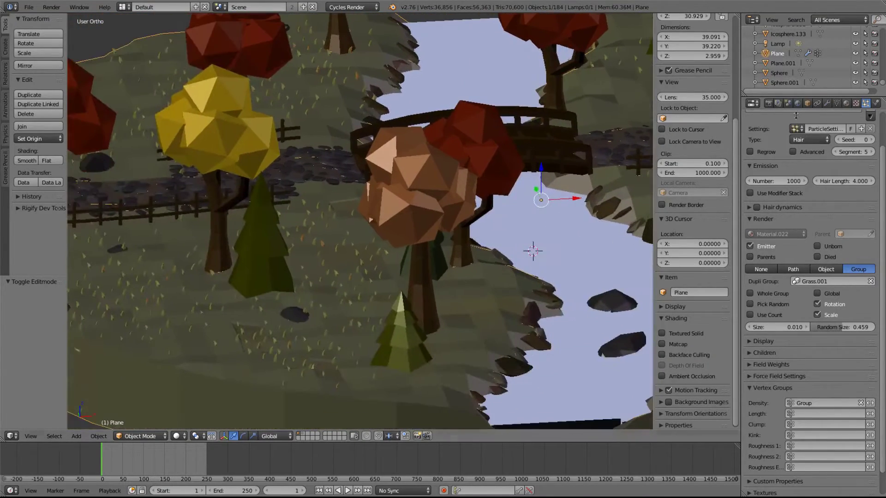
{"action": "scroll", "coordinate": [826, 170], "scroll_direction": "up", "scroll_amount": 3}
{"action": "left_click", "coordinate": [779, 223]}
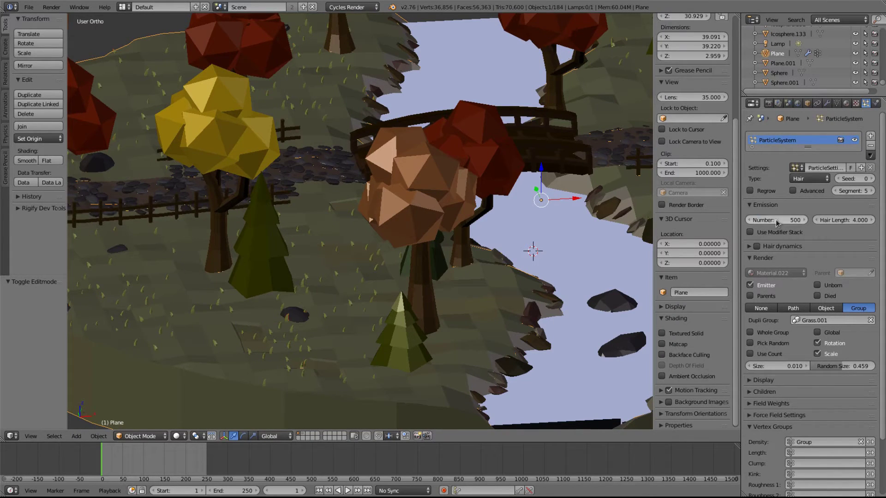
{"action": "left_click", "coordinate": [773, 219]}
Step: Examine the thinned grass across the island up close and from a distance, checking both banks and the path
{"action": "scroll", "coordinate": [484, 151], "scroll_direction": "down", "scroll_amount": 5}
{"action": "middle_click_drag", "start_coordinate": [530, 193], "coordinate": [467, 172]}
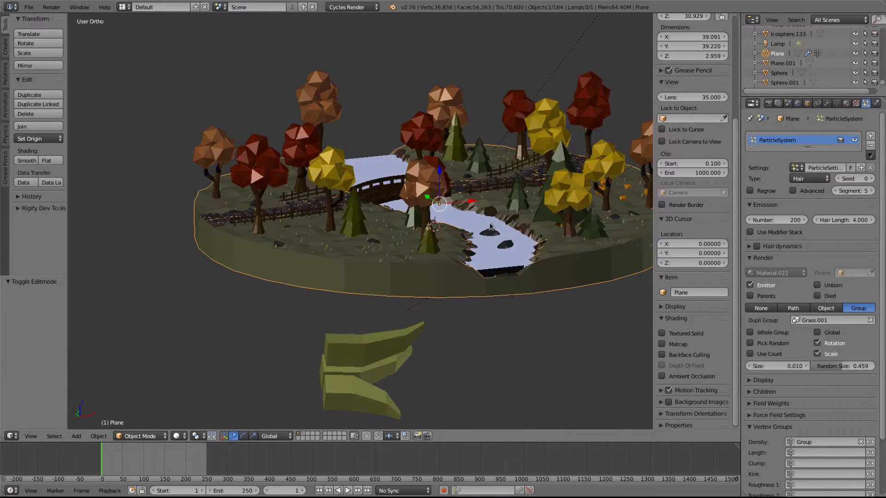
{"action": "middle_click_drag", "start_coordinate": [490, 226], "coordinate": [468, 232]}
{"action": "scroll", "coordinate": [472, 212], "scroll_direction": "up", "scroll_amount": 3}
{"action": "middle_click_drag", "start_coordinate": [357, 251], "coordinate": [375, 273], "text": "shift"}
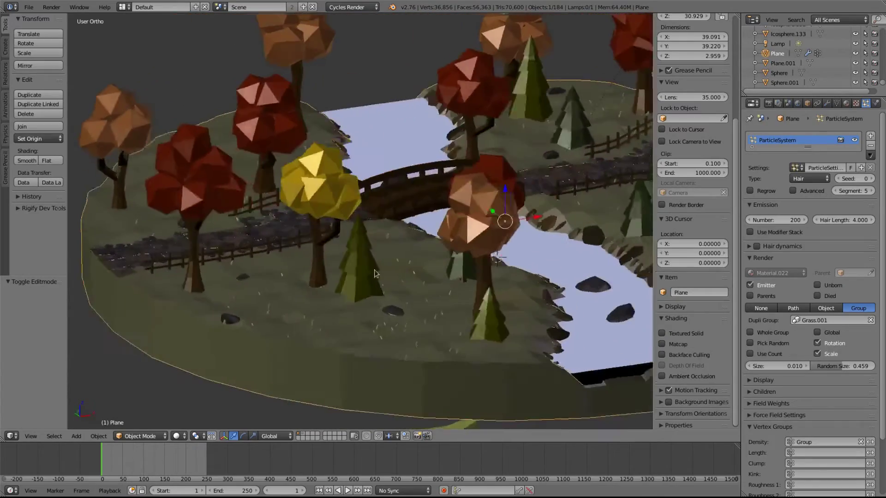
{"action": "scroll", "coordinate": [374, 274], "scroll_direction": "down", "scroll_amount": 5}
{"action": "middle_click_drag", "start_coordinate": [425, 247], "coordinate": [398, 217]}
{"action": "scroll", "coordinate": [386, 250], "scroll_direction": "up", "scroll_amount": 4}
{"action": "scroll", "coordinate": [386, 251], "scroll_direction": "down", "scroll_amount": 5}
{"action": "scroll", "coordinate": [354, 239], "scroll_direction": "up", "scroll_amount": 4}
{"action": "scroll", "coordinate": [354, 239], "scroll_direction": "down", "scroll_amount": 5}
{"action": "scroll", "coordinate": [372, 214], "scroll_direction": "up", "scroll_amount": 2}
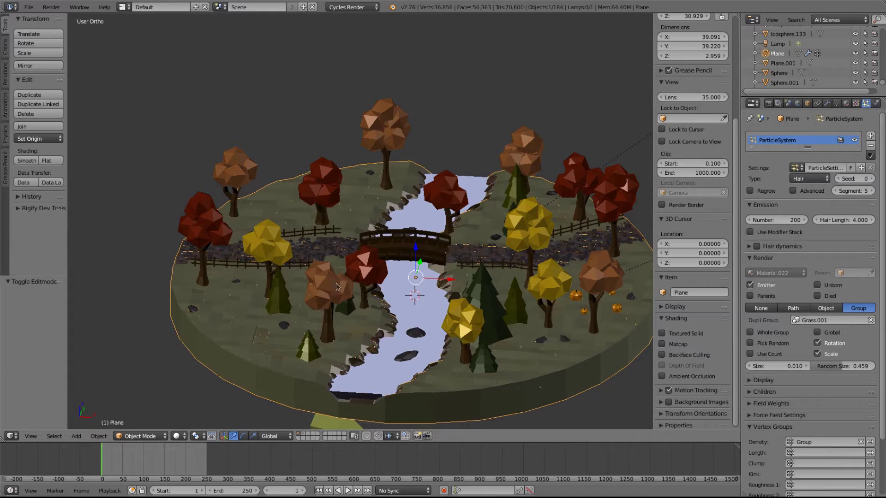
Step: Add a cube below the island beside the grass tuft and duplicate it twice to form a row of three cubes
{"action": "middle_click_drag", "start_coordinate": [492, 224], "coordinate": [470, 267]}
{"action": "key", "text": "shift+a"}
{"action": "mouse_move", "coordinate": [472, 268]}
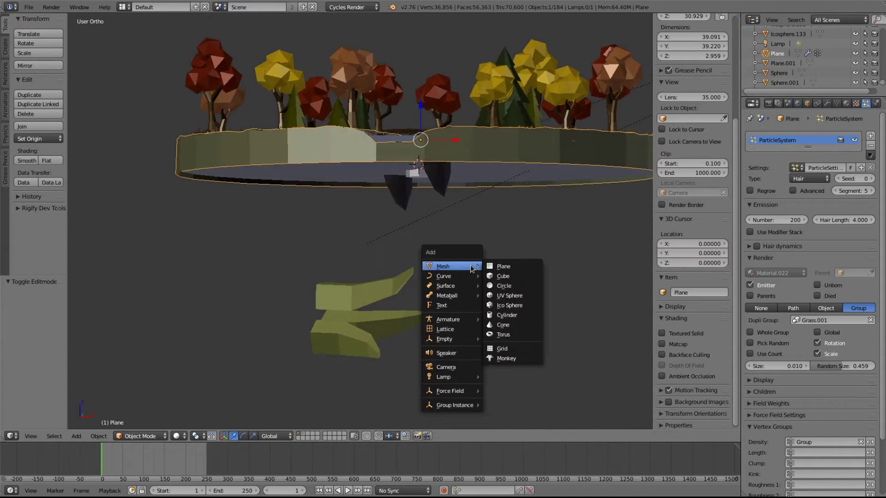
{"action": "left_click", "coordinate": [503, 276]}
{"action": "key", "text": "g"}
{"action": "left_click", "coordinate": [477, 338]}
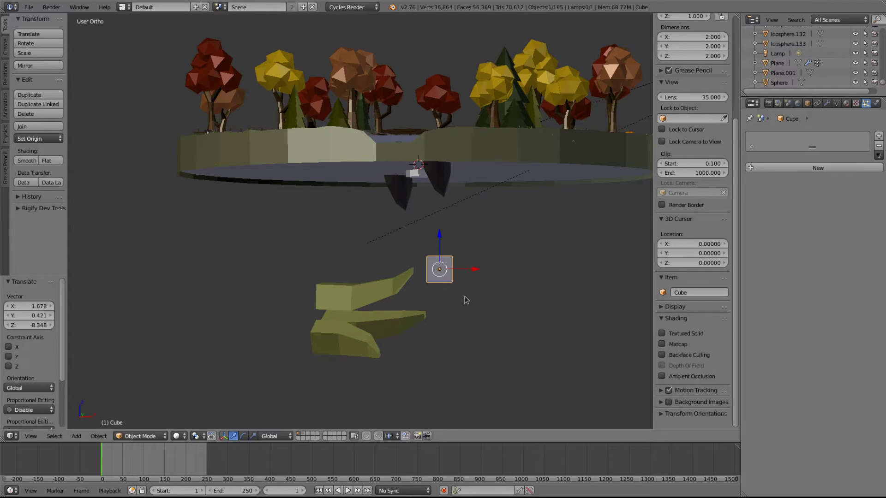
{"action": "key", "text": "shift+d"}
{"action": "left_click", "coordinate": [564, 300]}
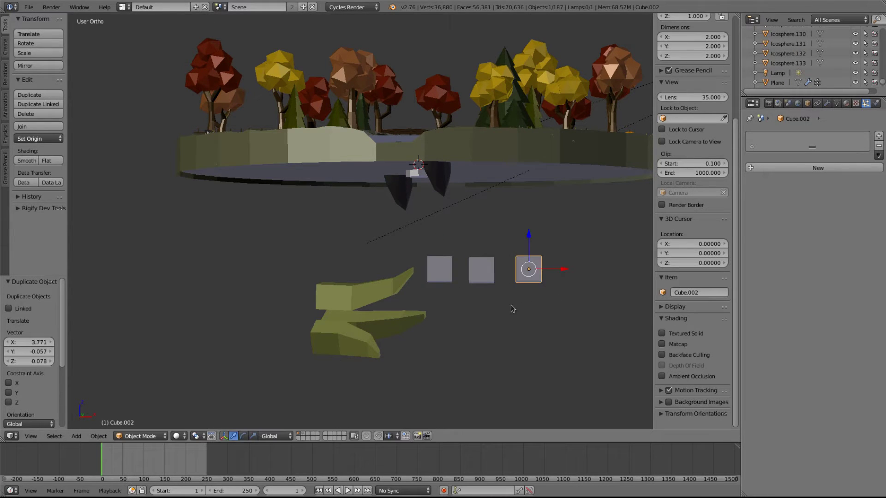
Step: Assign the existing orange material named Material to the cube nearest the grass tuft
{"action": "right_click", "coordinate": [451, 283]}
{"action": "middle_click_drag", "start_coordinate": [500, 193], "coordinate": [339, 156]}
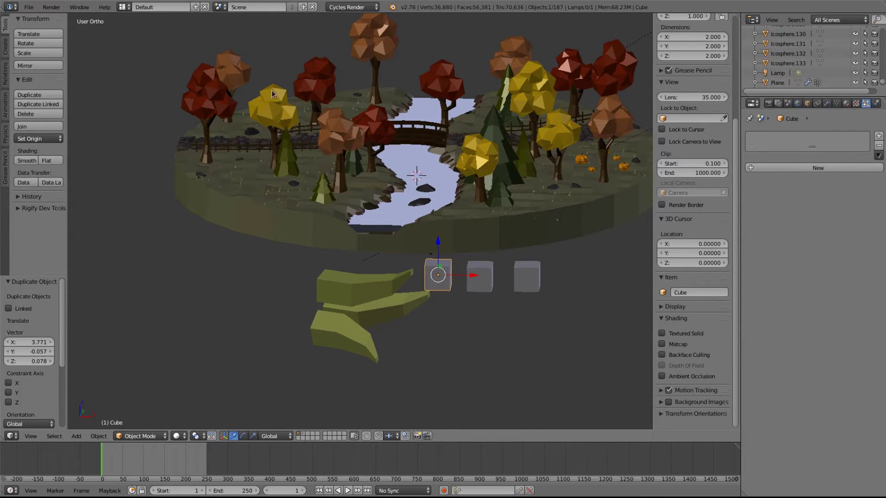
{"action": "middle_click_drag", "start_coordinate": [273, 94], "coordinate": [415, 175]}
{"action": "left_click", "coordinate": [846, 103]}
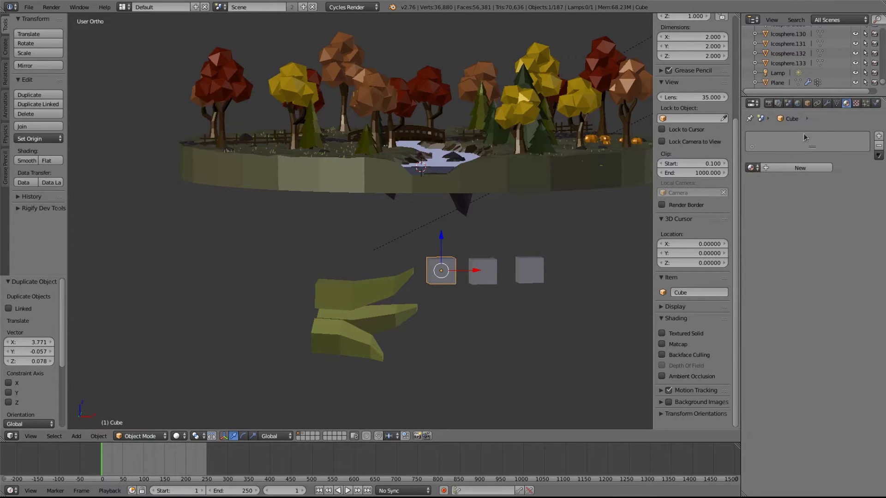
{"action": "left_click", "coordinate": [751, 168]}
{"action": "left_click", "coordinate": [775, 190]}
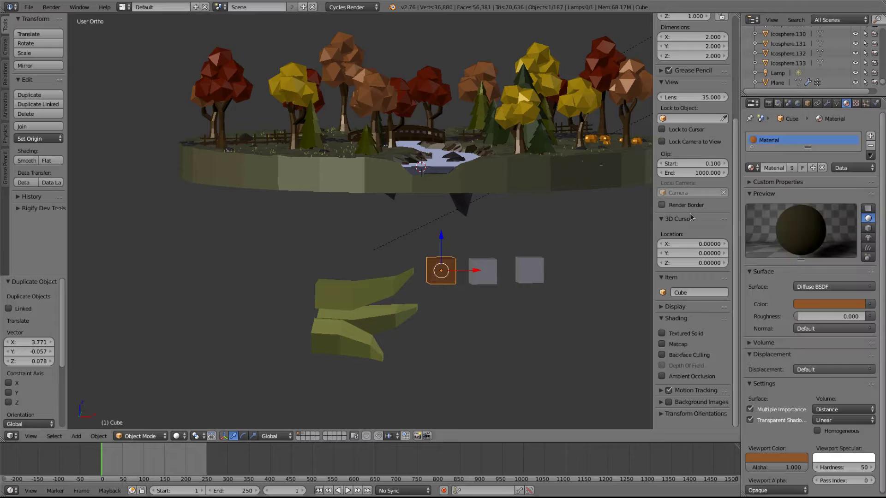
Step: Assign yellow Material.004 to the middle cube and red Material.021 to the cube farthest from the tuft
{"action": "right_click", "coordinate": [489, 280]}
{"action": "left_click", "coordinate": [752, 167]}
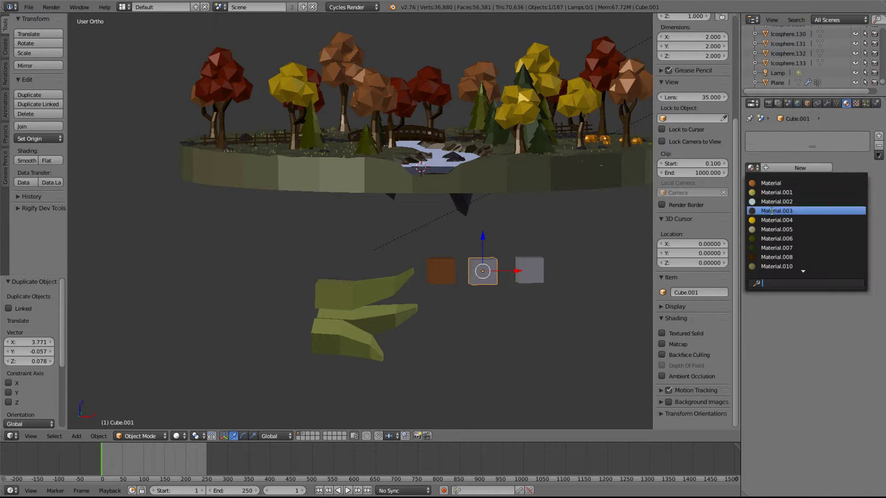
{"action": "left_click", "coordinate": [761, 221]}
{"action": "right_click", "coordinate": [530, 270]}
{"action": "left_click", "coordinate": [751, 167]}
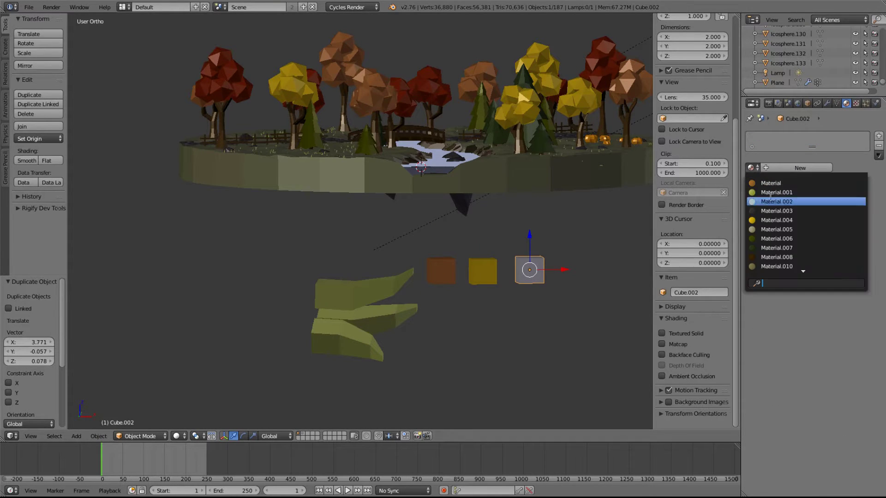
{"action": "scroll", "coordinate": [770, 196], "scroll_direction": "down", "scroll_amount": 10}
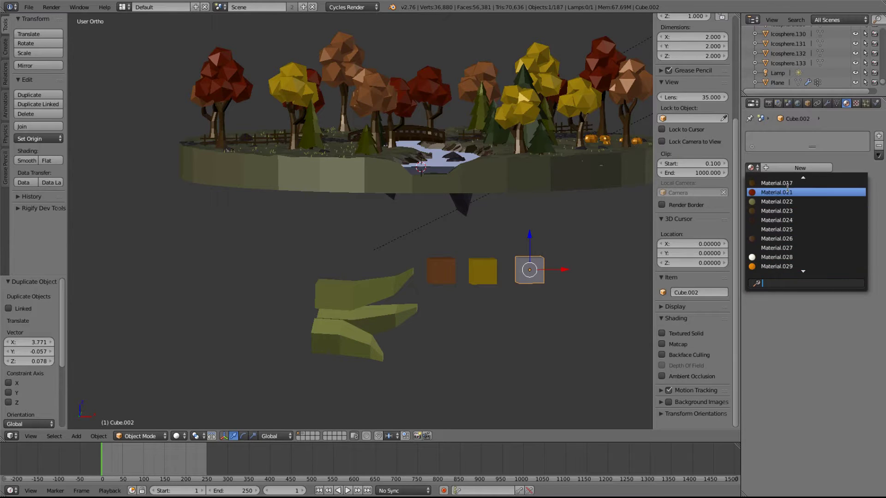
{"action": "left_click", "coordinate": [780, 192]}
Step: Select the five orange tree crowns on the island and join them into one object
{"action": "middle_click_drag", "start_coordinate": [546, 237], "coordinate": [516, 274]}
{"action": "middle_click_drag", "start_coordinate": [431, 137], "coordinate": [426, 159]}
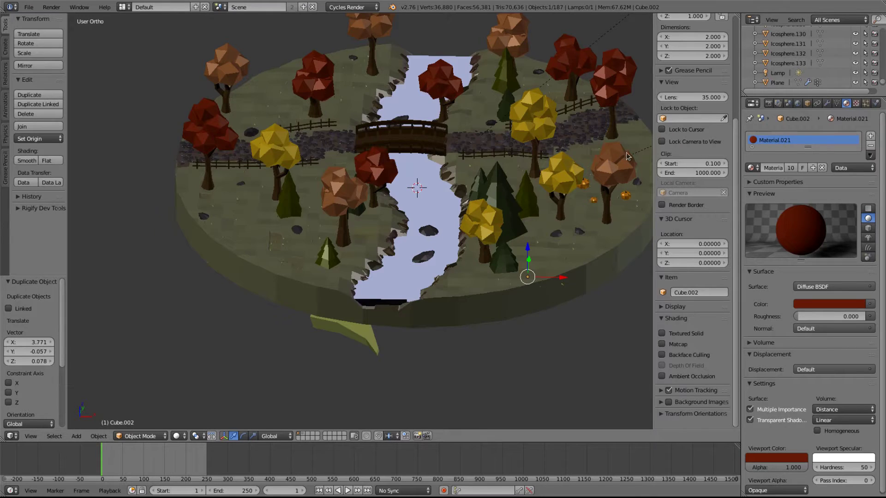
{"action": "middle_click_drag", "start_coordinate": [627, 156], "coordinate": [586, 174]}
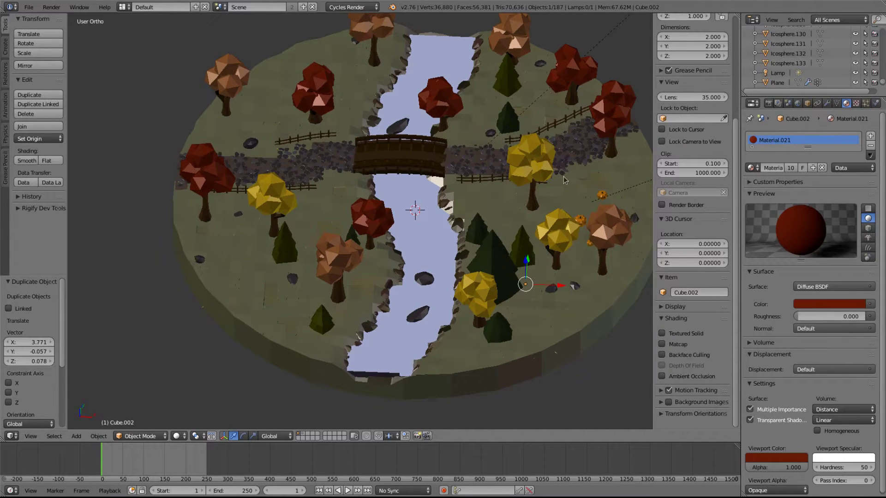
{"action": "right_click", "coordinate": [602, 215]}
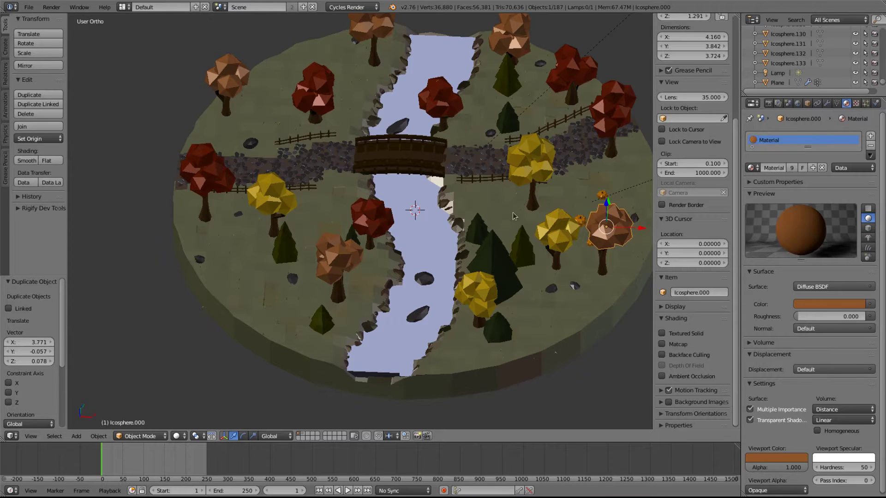
{"action": "right_click", "coordinate": [341, 253], "text": "shift"}
{"action": "right_click", "coordinate": [373, 40], "text": "shift"}
{"action": "right_click", "coordinate": [528, 26], "text": "shift"}
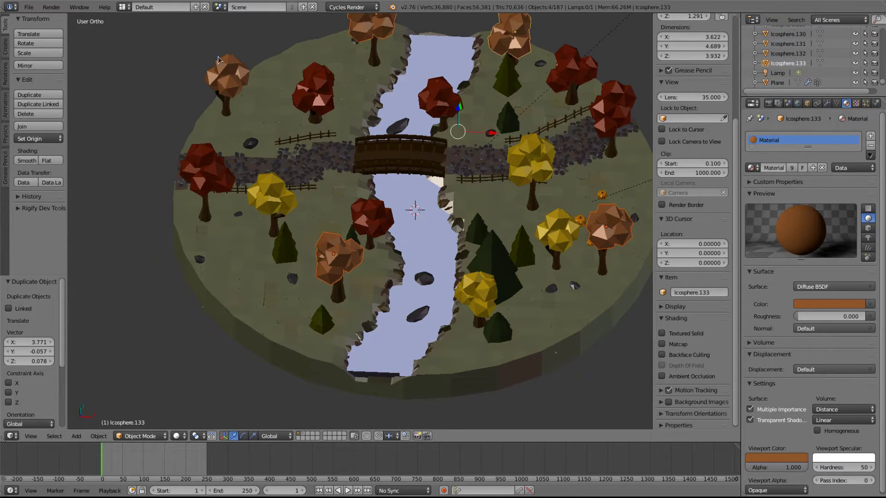
{"action": "right_click", "coordinate": [222, 86], "text": "shift"}
{"action": "middle_click_drag", "start_coordinate": [395, 99], "coordinate": [382, 131], "text": "shift"}
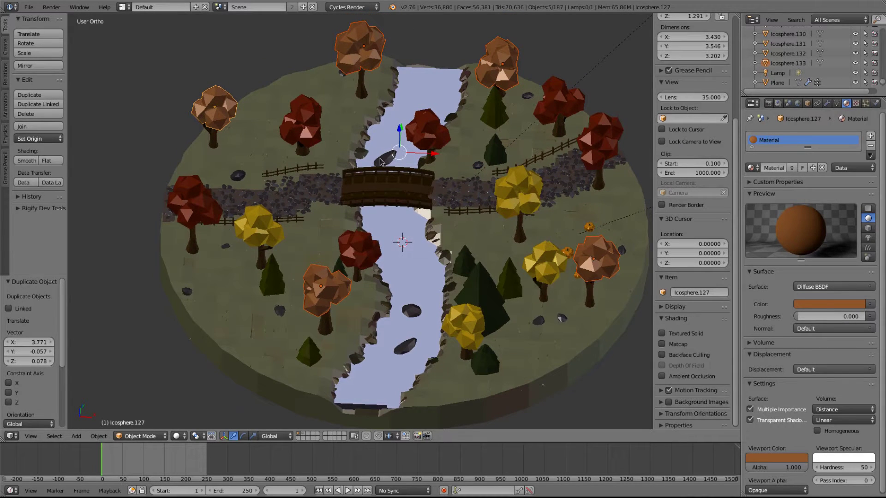
{"action": "key", "text": "ctrl+j"}
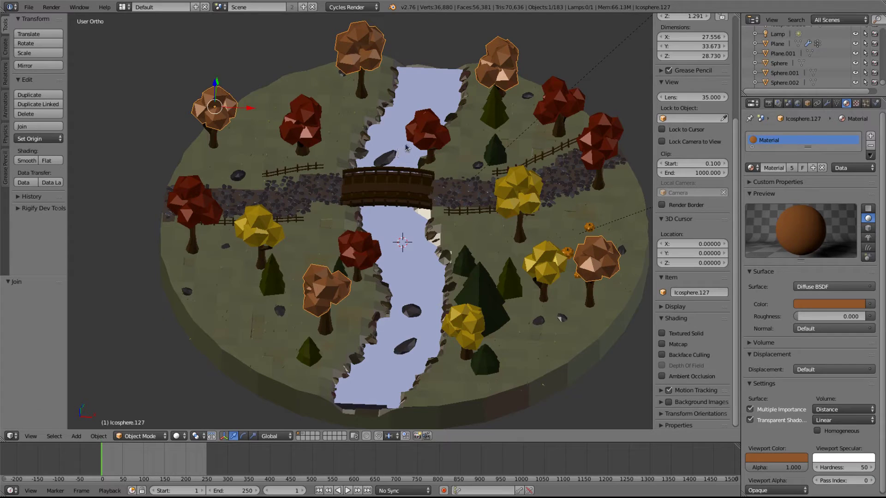
Step: Try moving the joined orange crowns as one object and undo the move
{"action": "key", "text": "g"}
{"action": "left_click", "coordinate": [406, 126]}
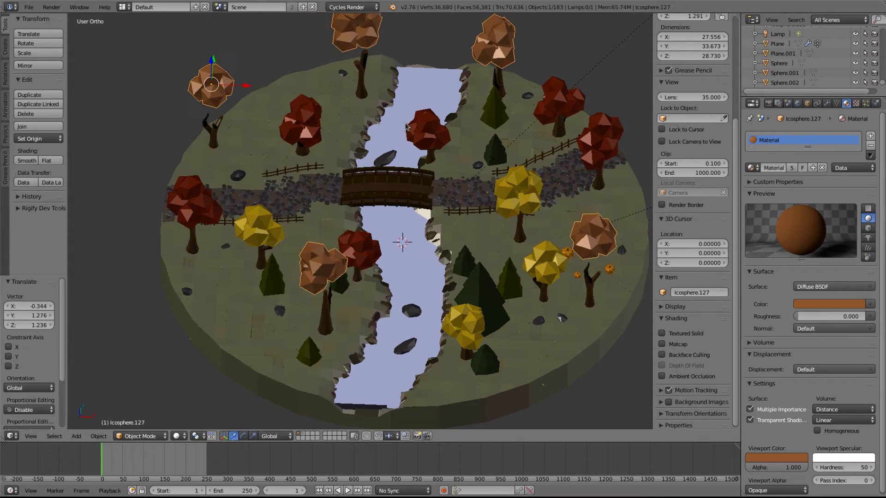
{"action": "key", "text": "ctrl+z"}
Step: Select the six red tree crowns on the island and join them into one object
{"action": "right_click", "coordinate": [306, 118]}
{"action": "right_click", "coordinate": [194, 194], "text": "shift"}
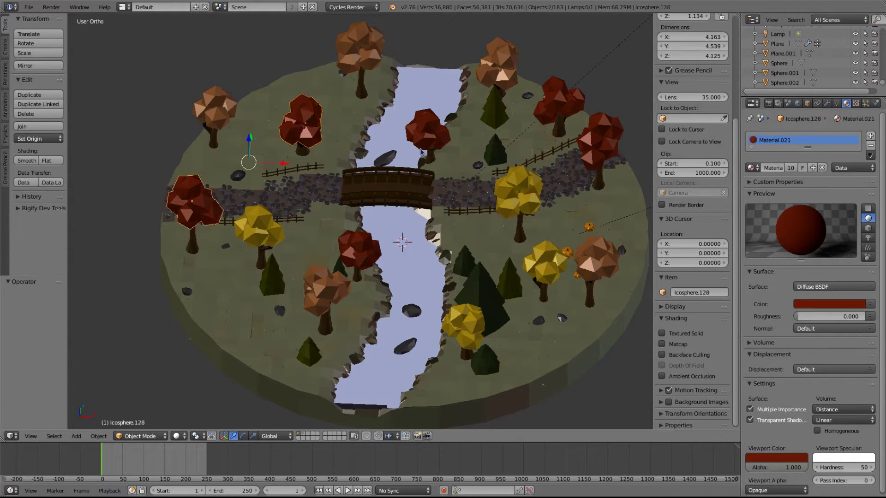
{"action": "right_click", "coordinate": [429, 132], "text": "shift"}
{"action": "right_click", "coordinate": [558, 104], "text": "shift"}
{"action": "right_click", "coordinate": [597, 131], "text": "shift"}
{"action": "right_click", "coordinate": [375, 253], "text": "shift"}
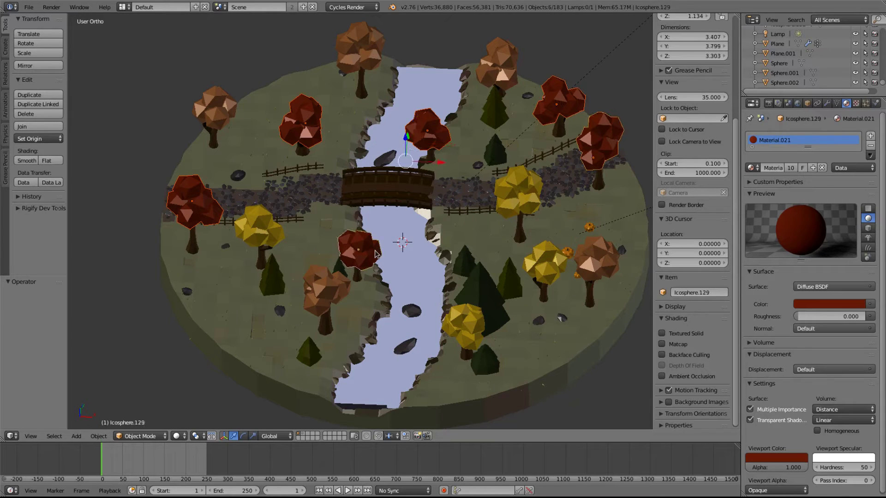
{"action": "key", "text": "ctrl+j"}
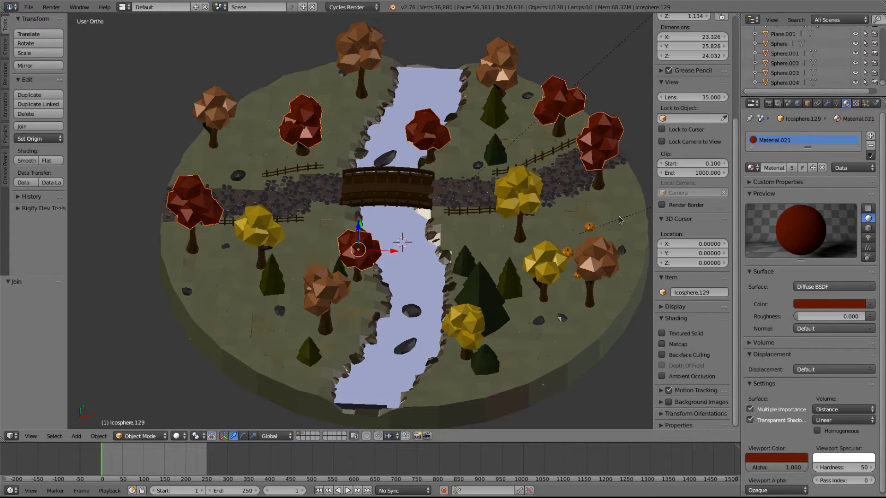
Step: Select the four yellow tree crowns on the island and join them into one object
{"action": "right_click", "coordinate": [260, 228]}
{"action": "right_click", "coordinate": [535, 198], "text": "shift"}
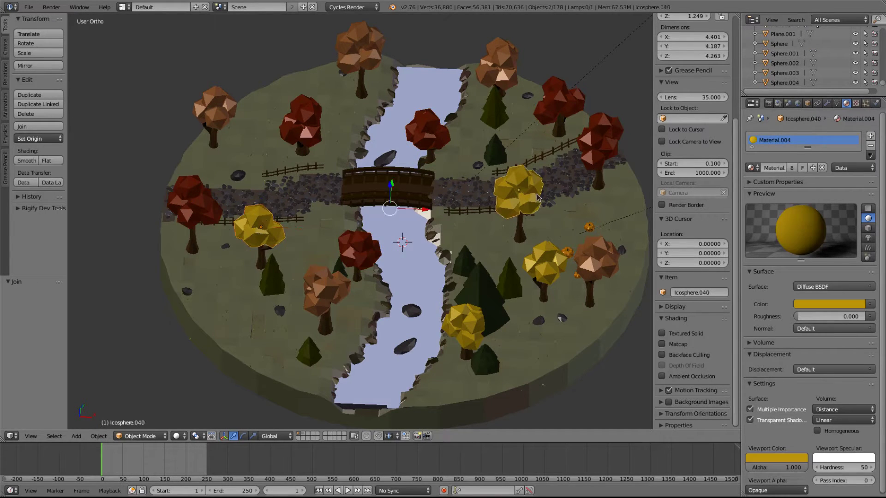
{"action": "right_click", "coordinate": [553, 256], "text": "shift"}
{"action": "right_click", "coordinate": [482, 312], "text": "shift"}
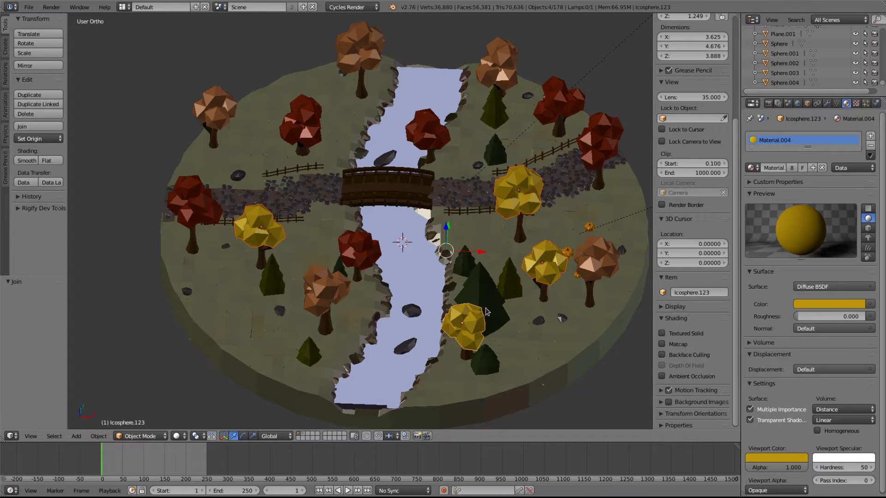
{"action": "key", "text": "ctrl+j"}
Step: Test-move the joined yellow, red and orange crowns one group at a time, undoing each move
{"action": "key", "text": "g"}
{"action": "left_click", "coordinate": [502, 212]}
{"action": "key", "text": "ctrl+z"}
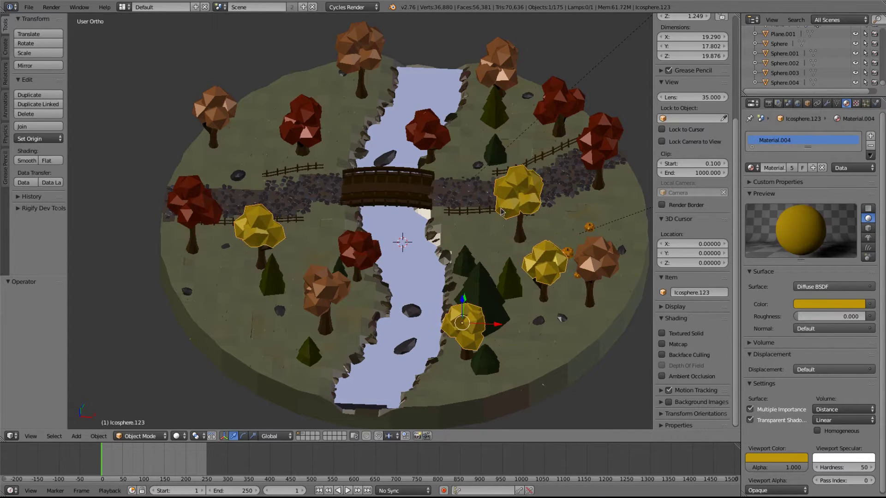
{"action": "right_click", "coordinate": [355, 246]}
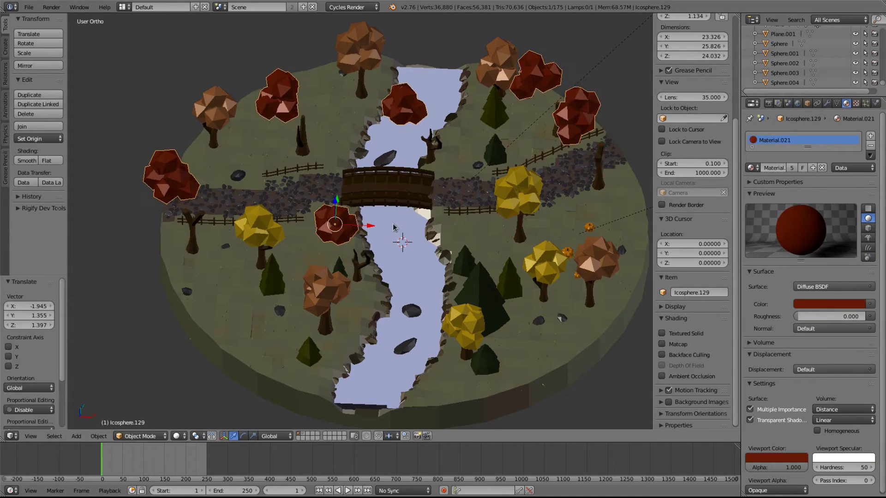
{"action": "right_click", "coordinate": [215, 126]}
{"action": "key", "text": "g"}
{"action": "left_click", "coordinate": [361, 116]}
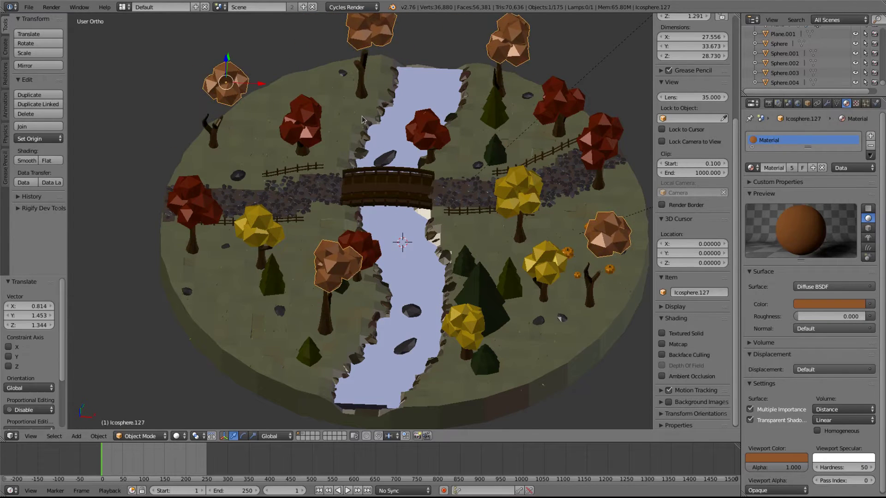
{"action": "key", "text": "ctrl+z"}
Step: Add a new particle system to the joined orange crowns and set its particles to render as an object
{"action": "middle_click_drag", "start_coordinate": [408, 210], "coordinate": [459, 192]}
{"action": "left_click", "coordinate": [867, 104]}
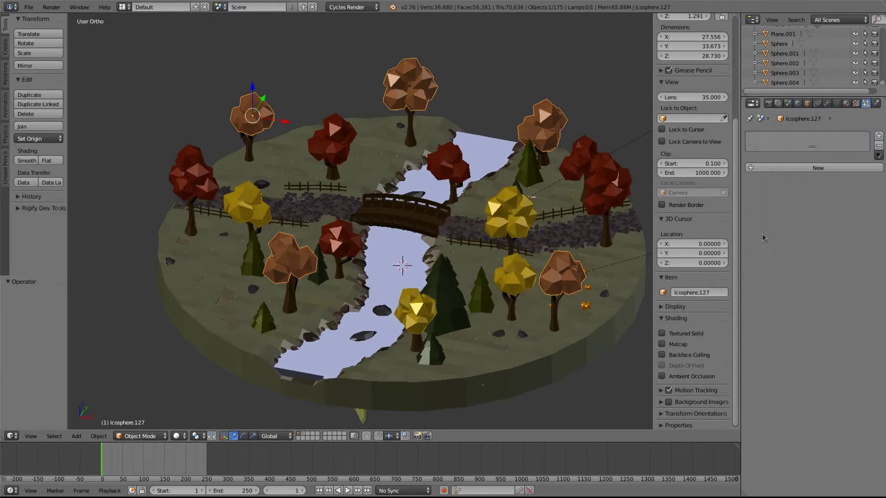
{"action": "left_click", "coordinate": [815, 170]}
{"action": "middle_click_drag", "start_coordinate": [512, 320], "coordinate": [524, 281]}
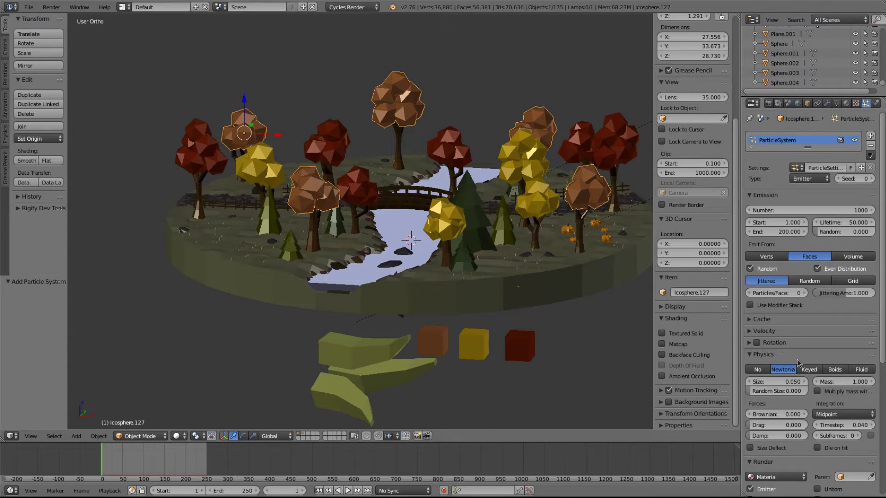
{"action": "scroll", "coordinate": [846, 361], "scroll_direction": "down", "scroll_amount": 5}
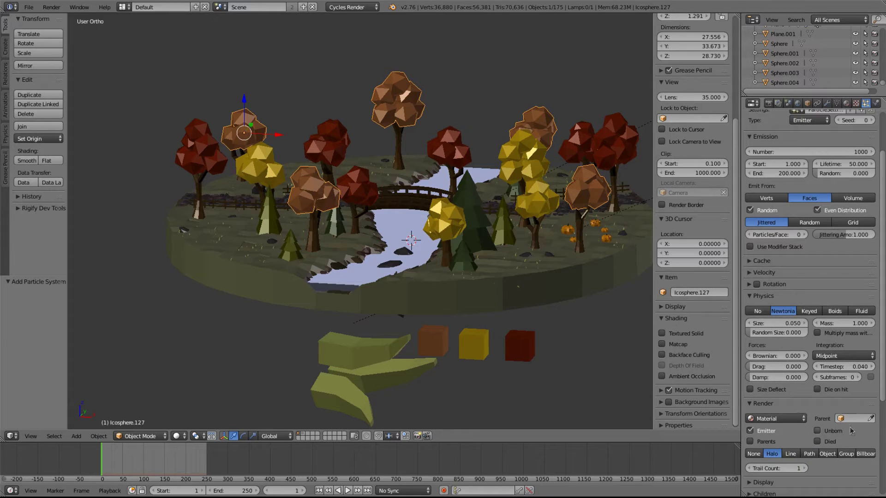
{"action": "left_click", "coordinate": [828, 415]}
{"action": "left_click", "coordinate": [830, 426]}
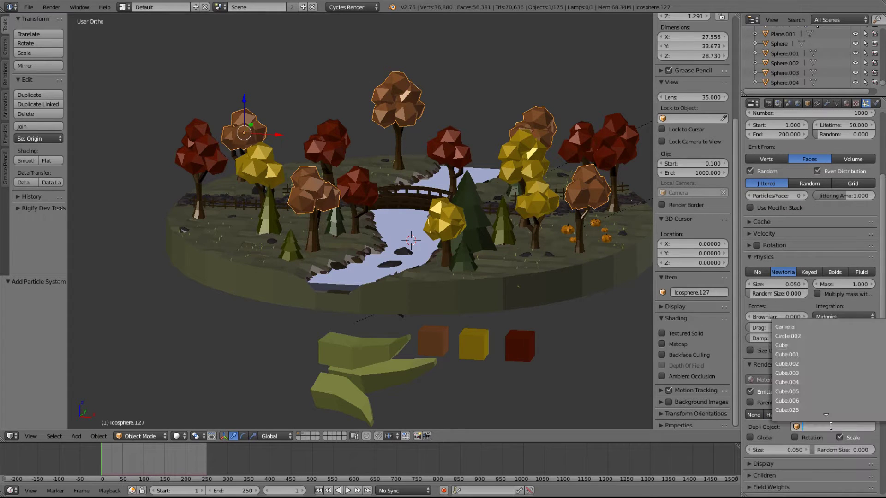
Step: Select the orange cube below the island and snap the 3D cursor to the scene center
{"action": "left_click", "coordinate": [439, 342]}
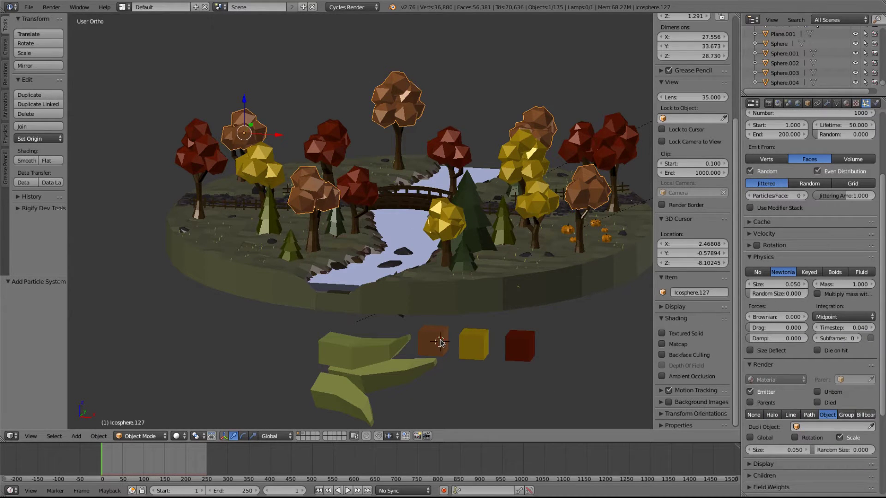
{"action": "right_click", "coordinate": [440, 343]}
{"action": "key", "text": "shift+s"}
{"action": "left_click", "coordinate": [459, 336]}
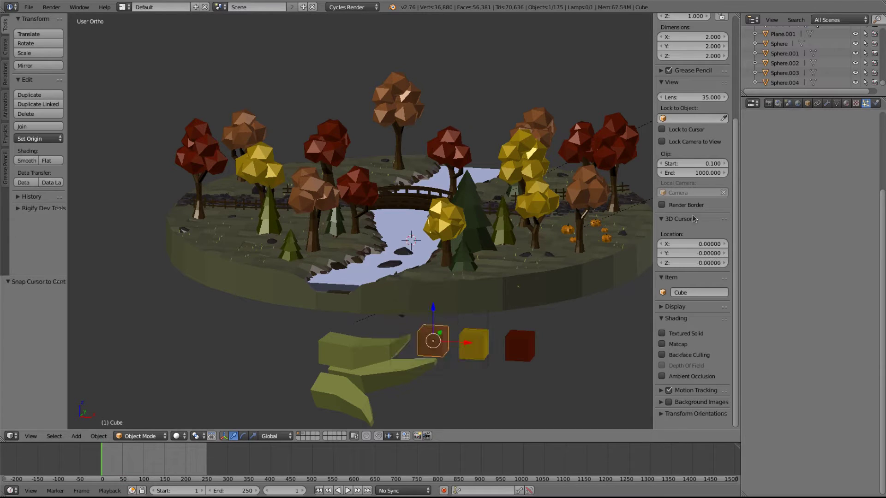
Step: Rename the orange cube below the island as Leaf1
{"action": "left_click_drag", "start_coordinate": [883, 84], "coordinate": [883, 84]}
{"action": "scroll", "coordinate": [812, 55], "scroll_direction": "up", "scroll_amount": 10}
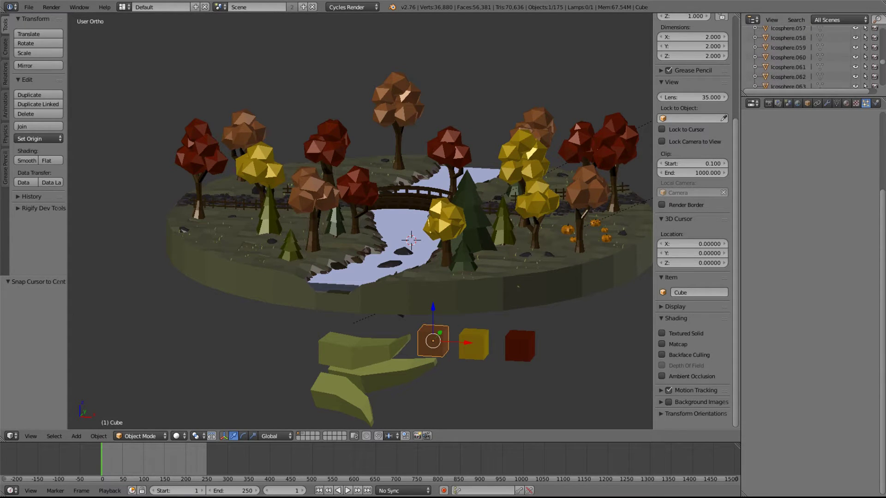
{"action": "scroll", "coordinate": [812, 55], "scroll_direction": "up", "scroll_amount": 10}
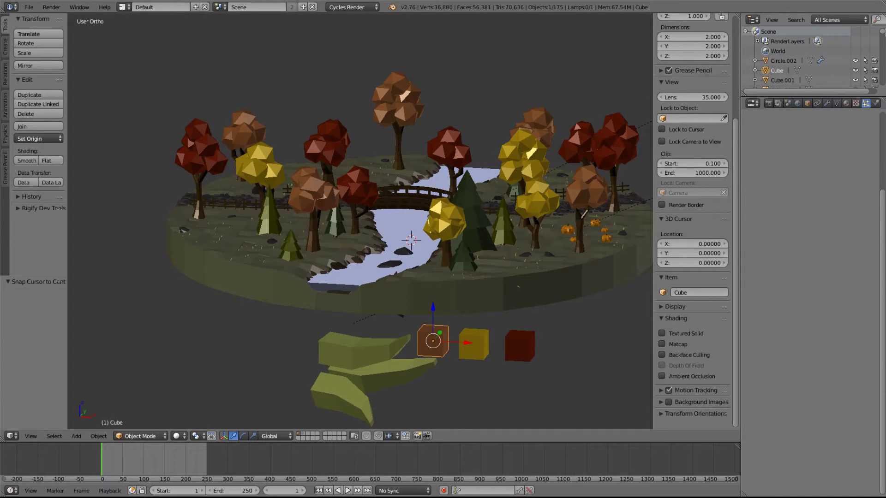
{"action": "double_click", "coordinate": [779, 72]}
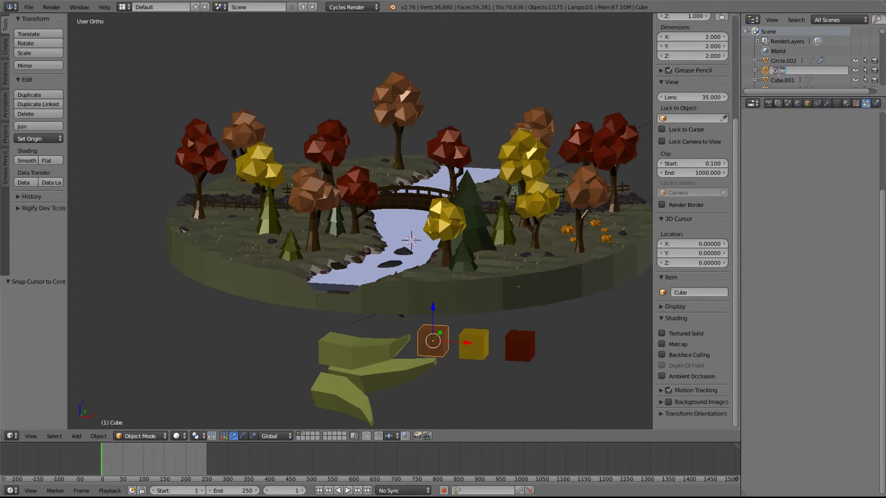
{"action": "type", "text": "Leaf1"}
{"action": "key", "text": "Return"}
Step: Rename the yellow cube below the island as Leaf2
{"action": "right_click", "coordinate": [480, 340]}
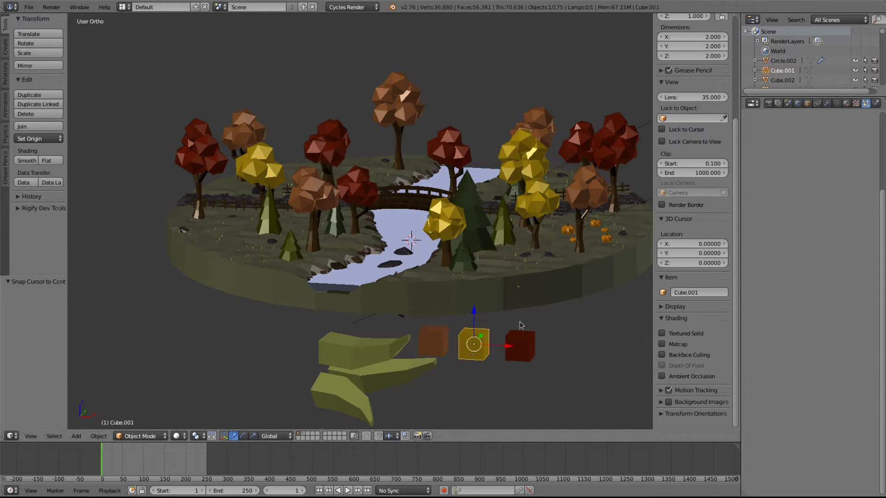
{"action": "double_click", "coordinate": [785, 71]}
{"action": "type", "text": "Lea"}
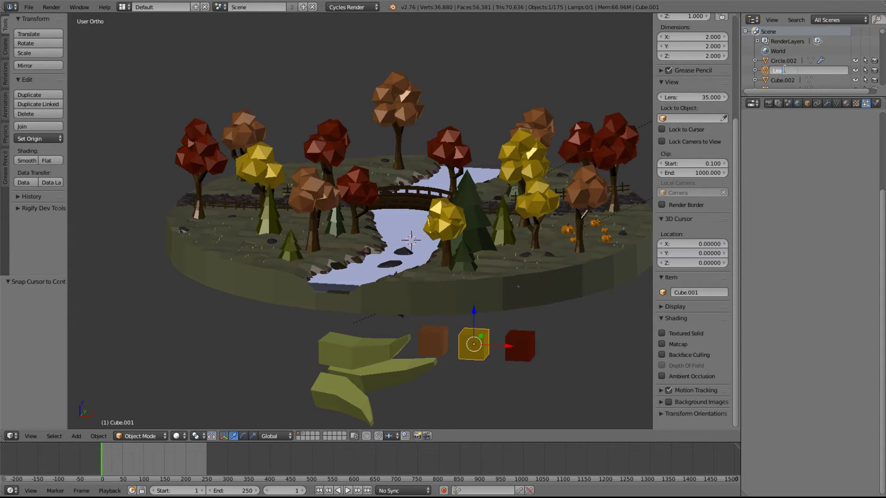
{"action": "type", "text": "f2"}
{"action": "key", "text": "Return"}
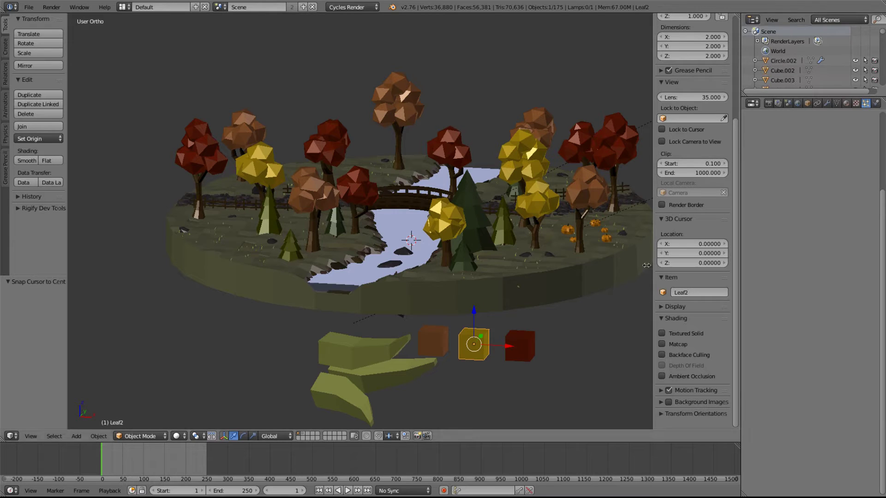
Step: Rename the dark red cube below the island as Leaf3
{"action": "right_click", "coordinate": [531, 349]}
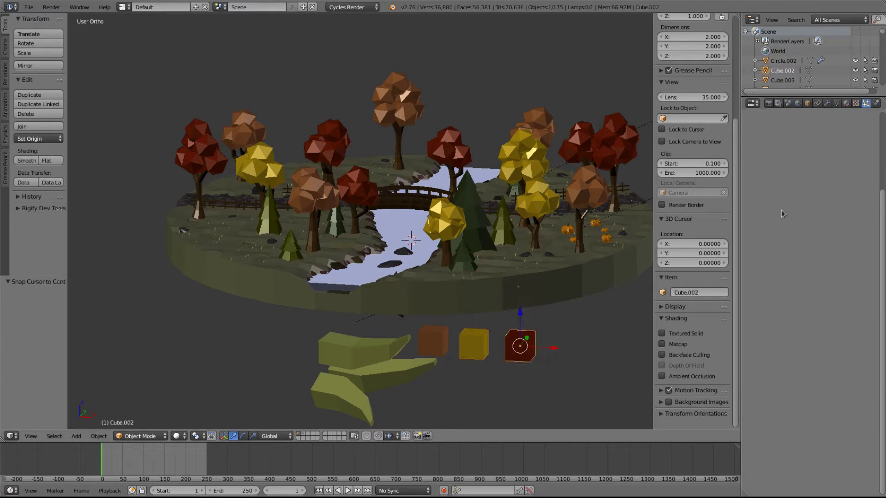
{"action": "double_click", "coordinate": [783, 71]}
{"action": "type", "text": "Lea"}
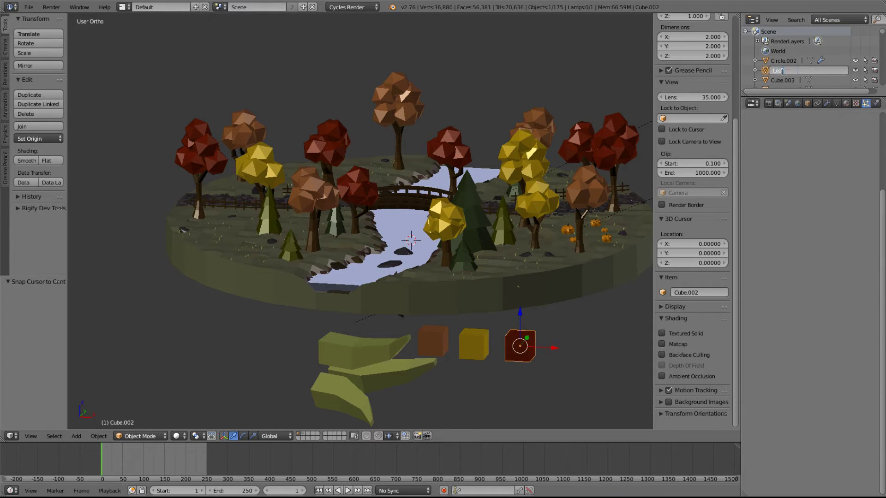
{"action": "type", "text": "f3"}
{"action": "key", "text": "Return"}
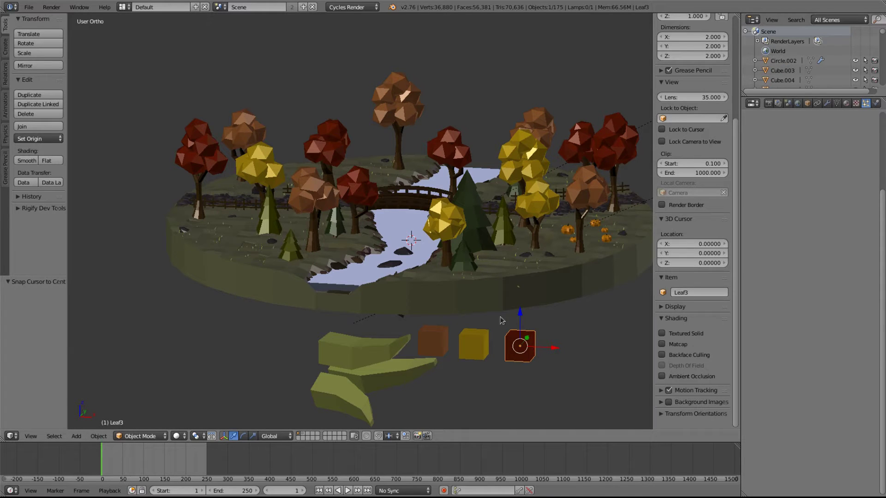
Step: Assign Leaf1 as the duplicated object for the particle system of the joined orange crowns
{"action": "right_click", "coordinate": [244, 131]}
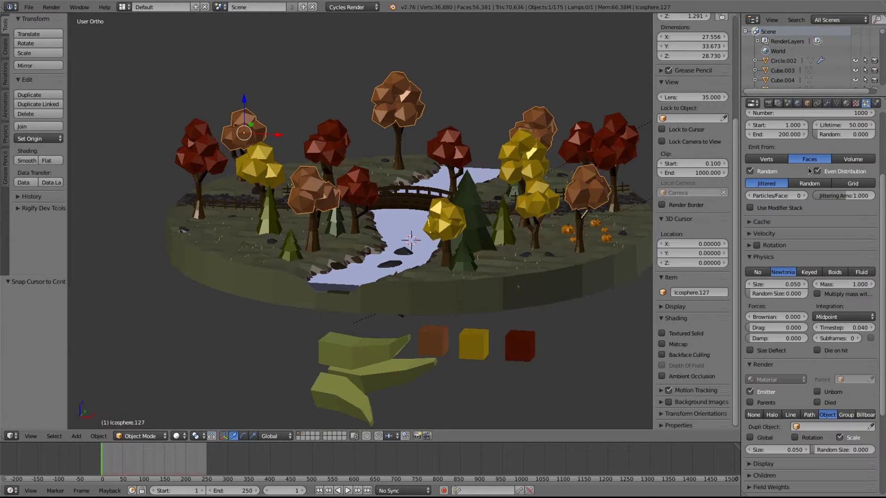
{"action": "left_click", "coordinate": [838, 428]}
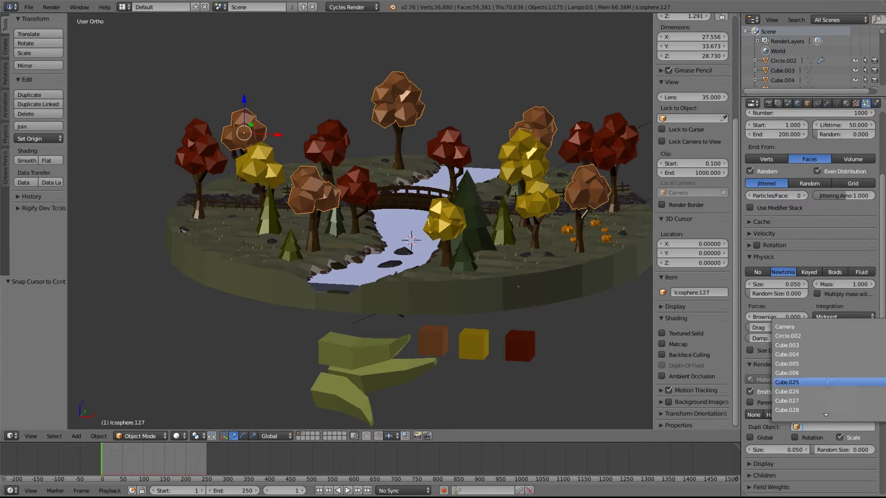
{"action": "type", "text": "Leaf"}
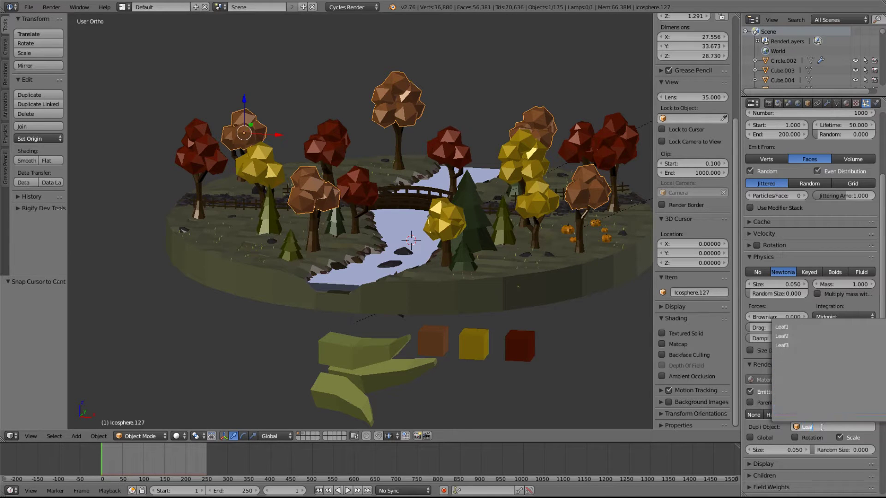
{"action": "left_click", "coordinate": [785, 327]}
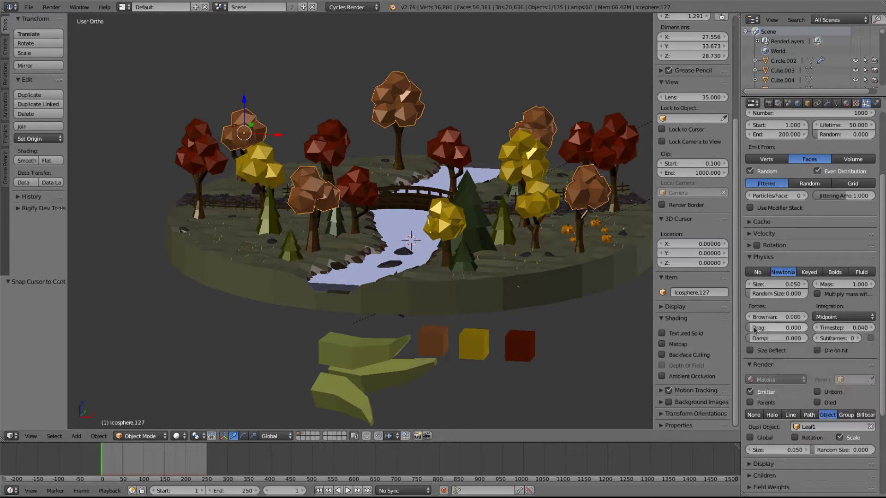
Step: Play the animation to examine how the leaf particles fall from the orange crowns, and return to the first frame
{"action": "middle_click_drag", "start_coordinate": [444, 222], "coordinate": [400, 255]}
{"action": "left_click", "coordinate": [347, 491]}
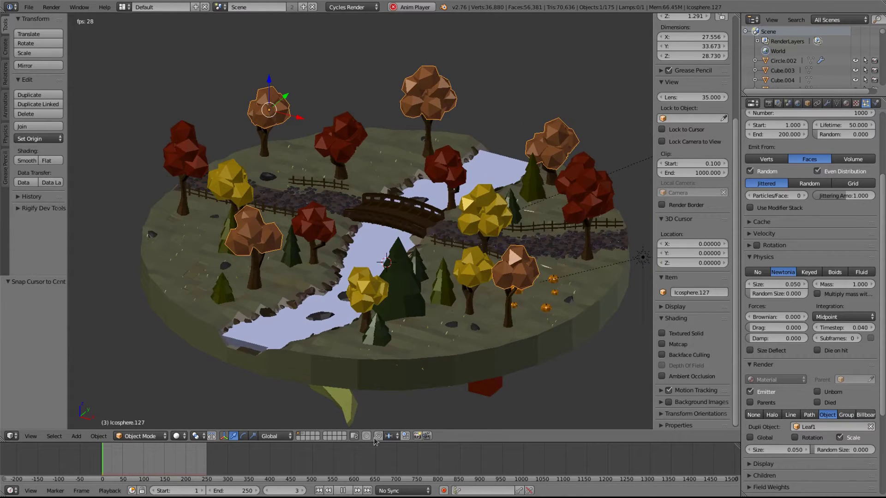
{"action": "middle_click_drag", "start_coordinate": [396, 339], "coordinate": [387, 311]}
{"action": "scroll", "coordinate": [347, 272], "scroll_direction": "up", "scroll_amount": 4}
{"action": "middle_click_drag", "start_coordinate": [346, 272], "coordinate": [314, 272]}
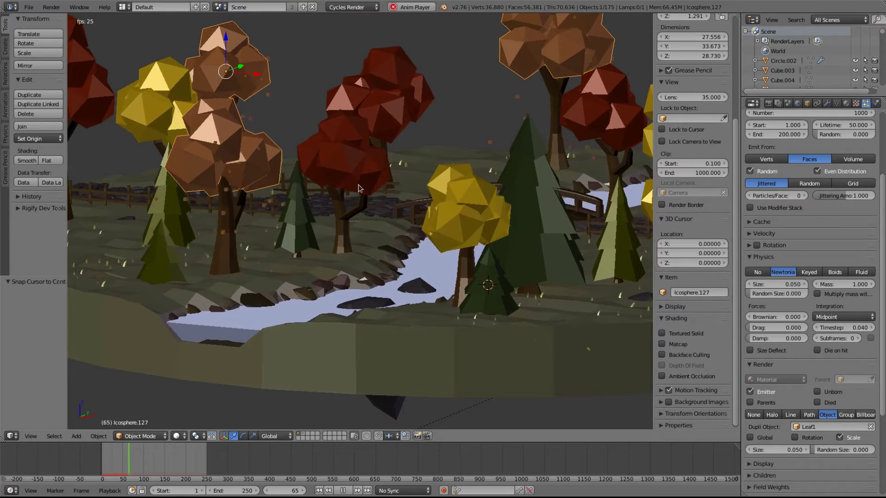
{"action": "left_click", "coordinate": [343, 491]}
{"action": "left_click", "coordinate": [319, 490]}
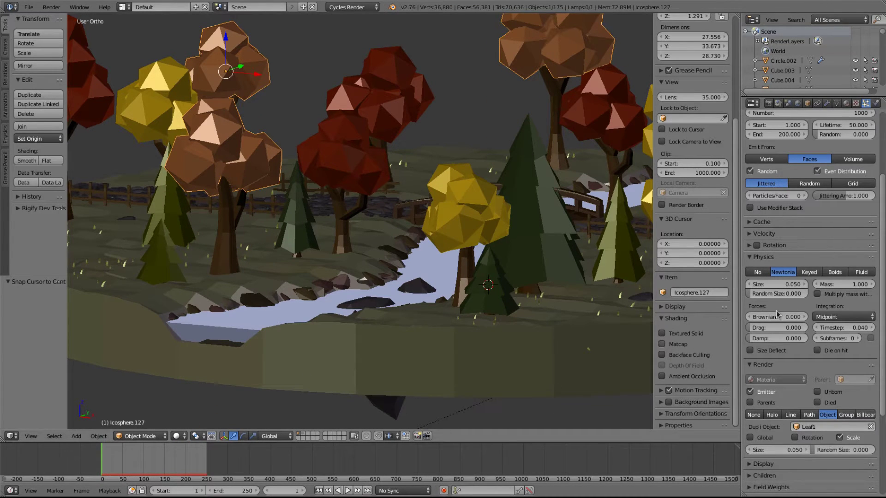
Step: Lower the gravity field weight of the orange crowns' particles to about 0.492 and play the animation
{"action": "scroll", "coordinate": [778, 314], "scroll_direction": "up", "scroll_amount": 5}
{"action": "middle_click_drag", "start_coordinate": [358, 216], "coordinate": [386, 255], "text": "shift"}
{"action": "scroll", "coordinate": [839, 399], "scroll_direction": "down", "scroll_amount": 12}
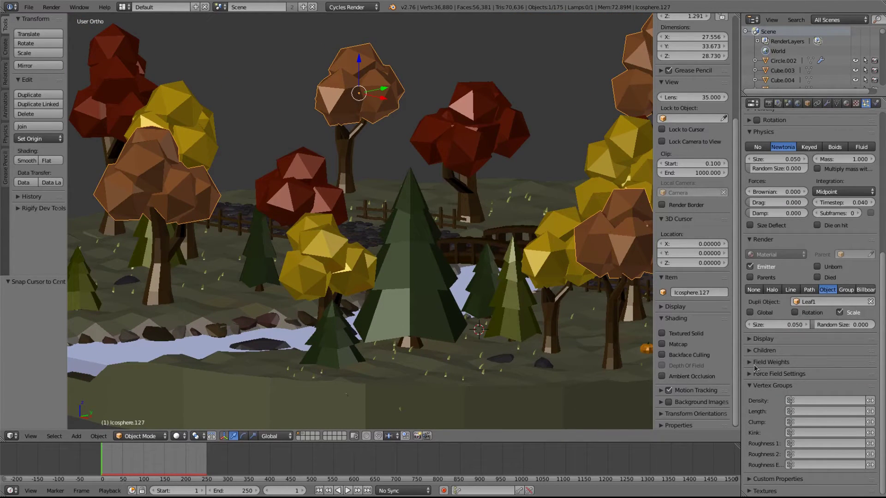
{"action": "left_click", "coordinate": [749, 384]}
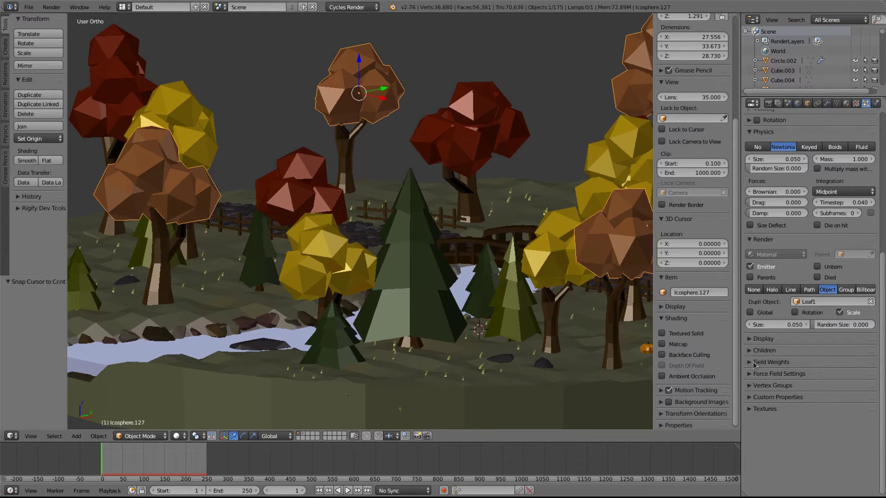
{"action": "left_click", "coordinate": [757, 363]}
{"action": "left_click_drag", "start_coordinate": [784, 392], "coordinate": [775, 392]}
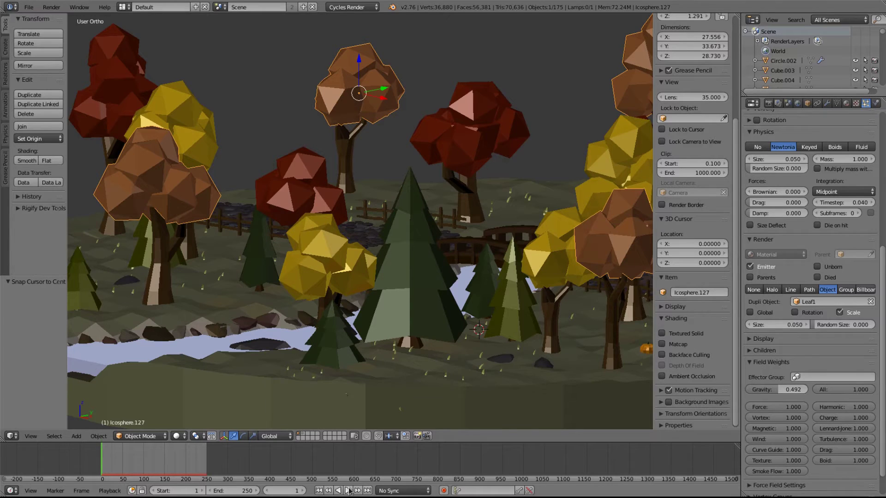
{"action": "left_click", "coordinate": [349, 491]}
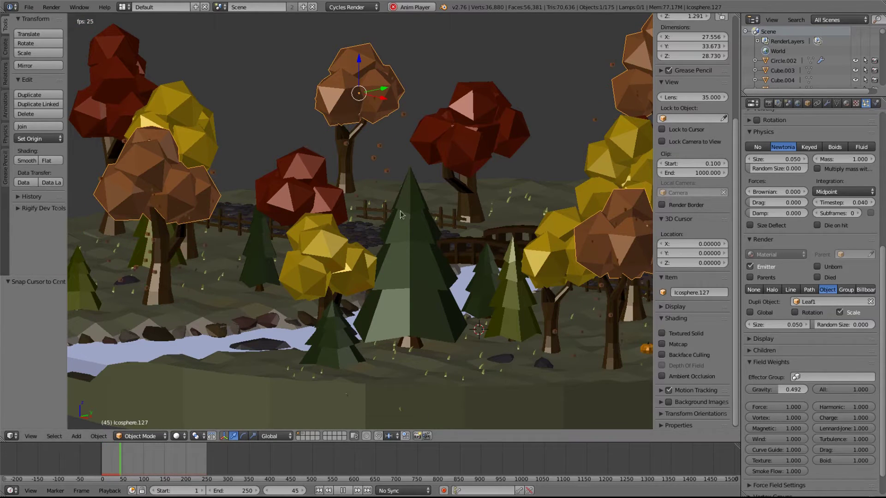
Step: Reduce the particles' gravity field weight to about 0.267, replay the animation and return to the first frame
{"action": "left_click_drag", "start_coordinate": [784, 390], "coordinate": [768, 390]}
{"action": "left_click", "coordinate": [318, 491]}
{"action": "left_click", "coordinate": [346, 491]}
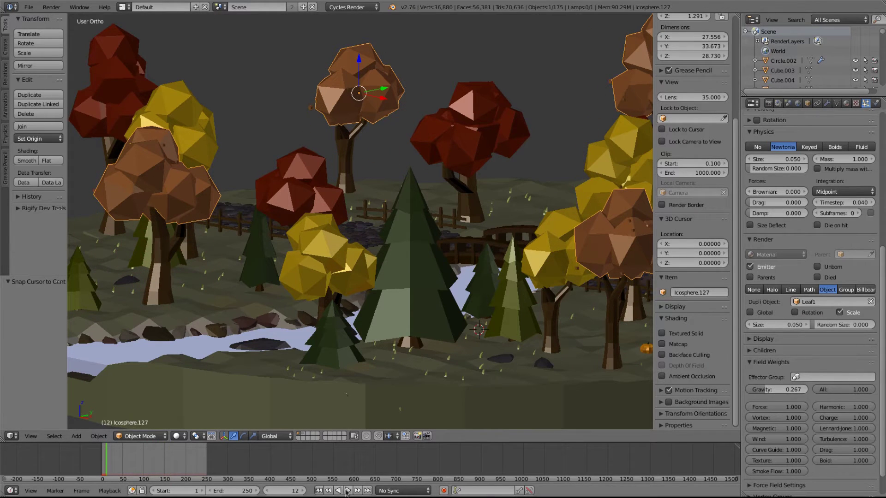
{"action": "left_click", "coordinate": [347, 491]}
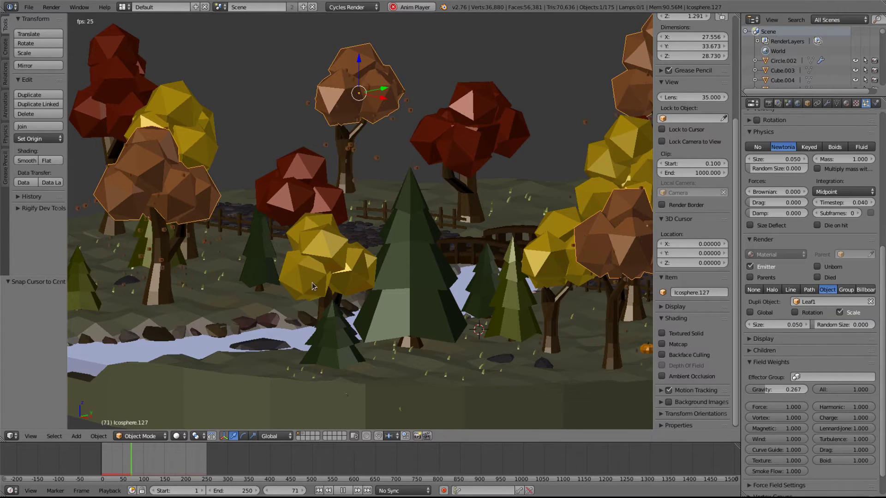
{"action": "left_click", "coordinate": [343, 491]}
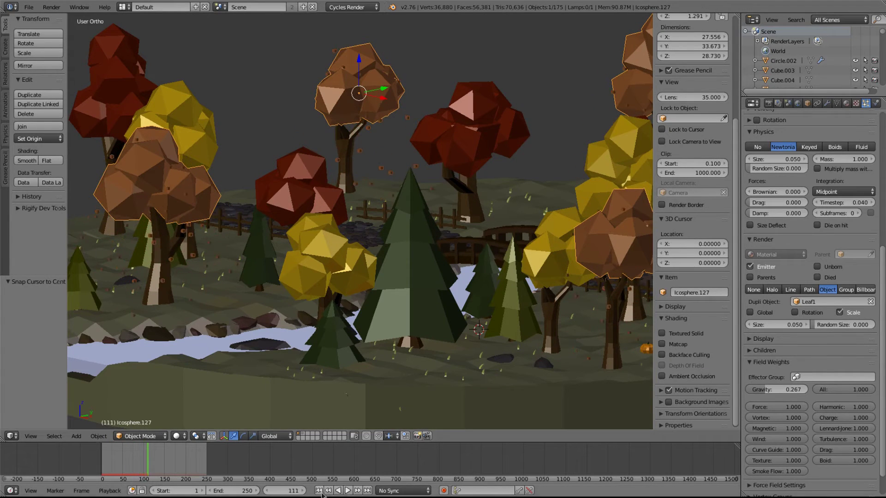
{"action": "left_click", "coordinate": [319, 491]}
Step: Raise the Brownian force of the orange crowns' particles to about 3.62 and play the animation
{"action": "scroll", "coordinate": [819, 366], "scroll_direction": "up", "scroll_amount": 2}
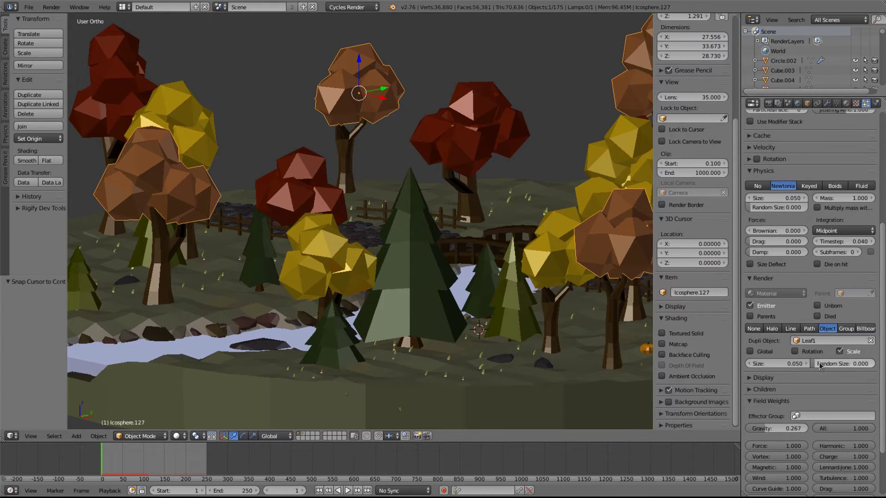
{"action": "middle_click_drag", "start_coordinate": [382, 296], "coordinate": [521, 258], "text": "shift"}
{"action": "scroll", "coordinate": [562, 270], "scroll_direction": "down", "scroll_amount": 3}
{"action": "scroll", "coordinate": [575, 257], "scroll_direction": "up", "scroll_amount": 3}
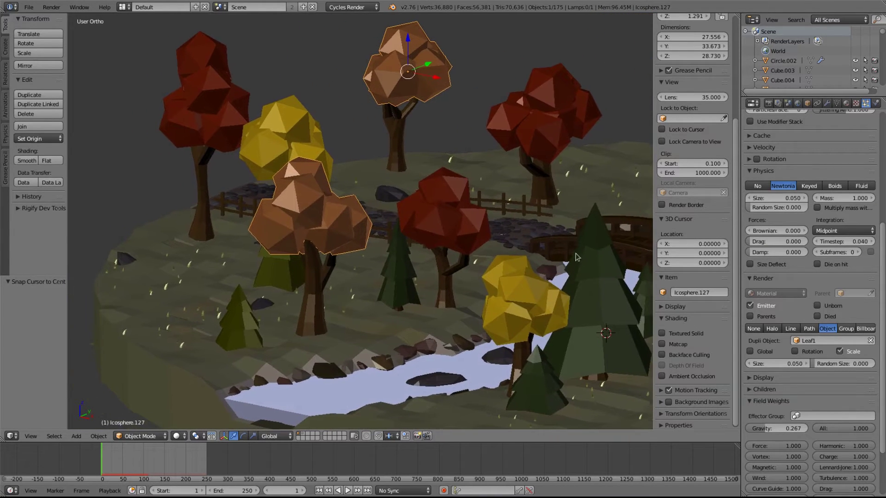
{"action": "middle_click_drag", "start_coordinate": [576, 254], "coordinate": [578, 254], "text": "shift"}
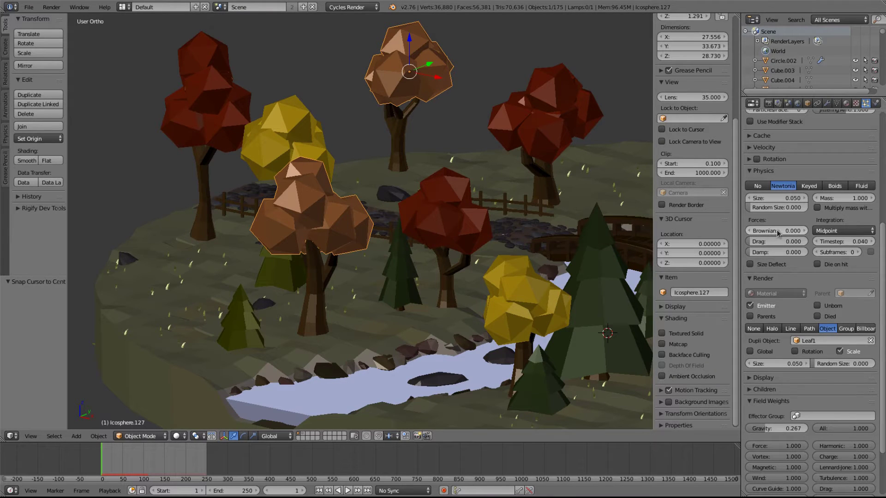
{"action": "left_click_drag", "start_coordinate": [767, 234], "coordinate": [780, 235]}
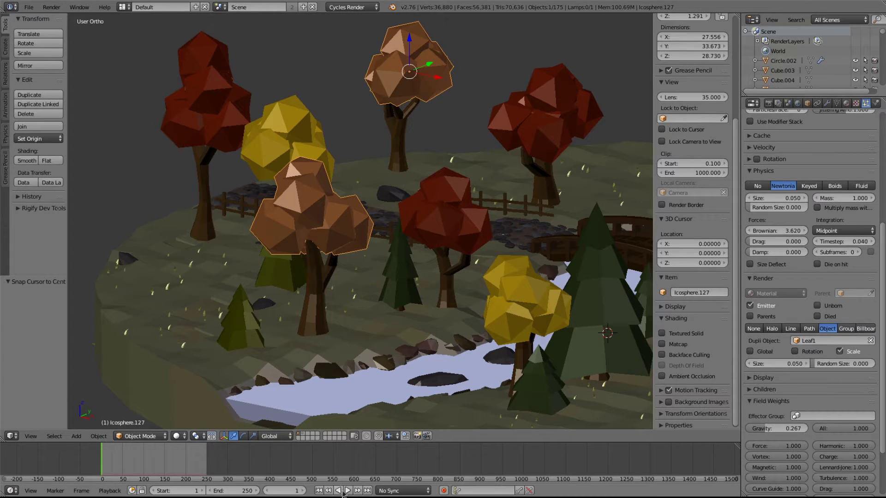
{"action": "left_click", "coordinate": [347, 491]}
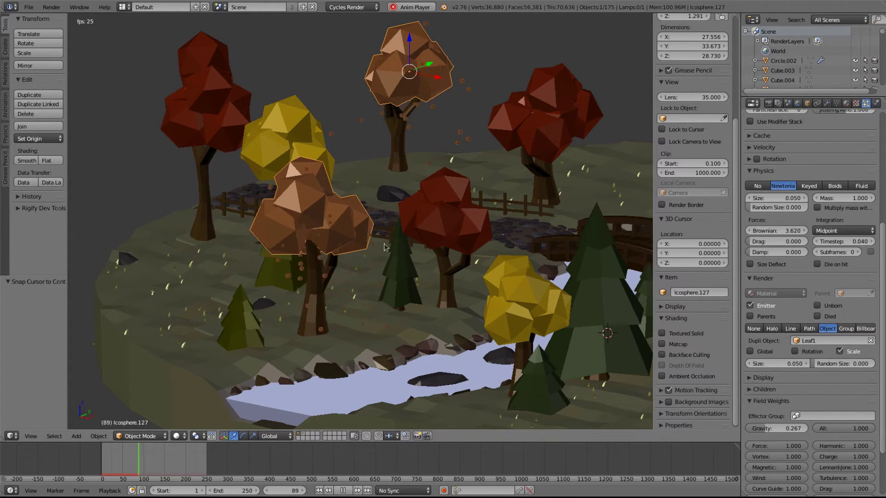
{"action": "left_click", "coordinate": [343, 491]}
Step: Raise the particles' Brownian force to about 16.15 and replay the animation from the first frame
{"action": "left_click", "coordinate": [318, 490]}
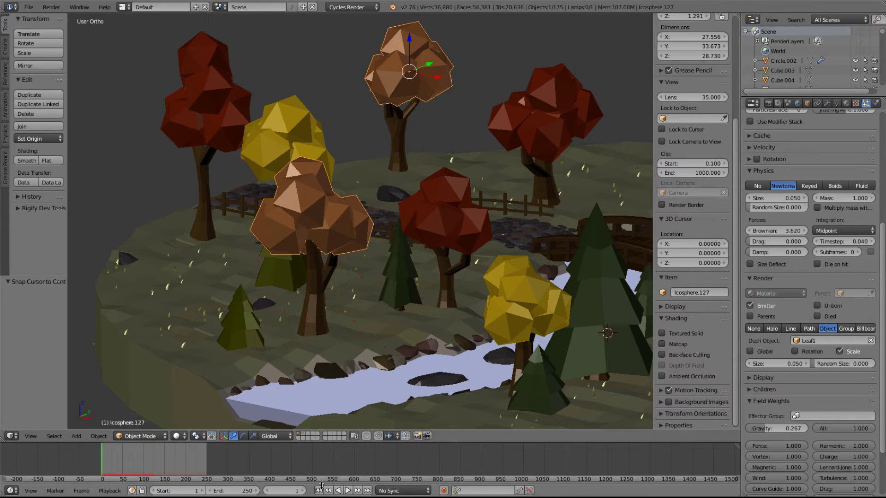
{"action": "left_click_drag", "start_coordinate": [778, 231], "coordinate": [796, 230]}
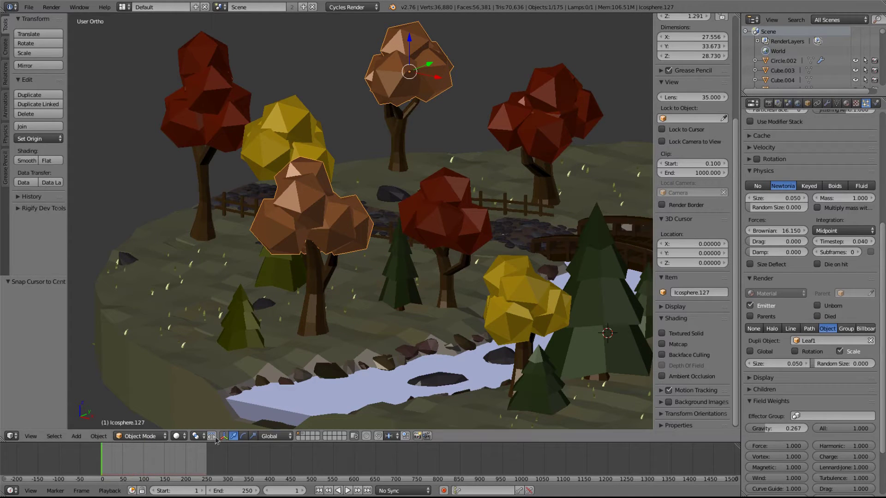
{"action": "left_click", "coordinate": [348, 491]}
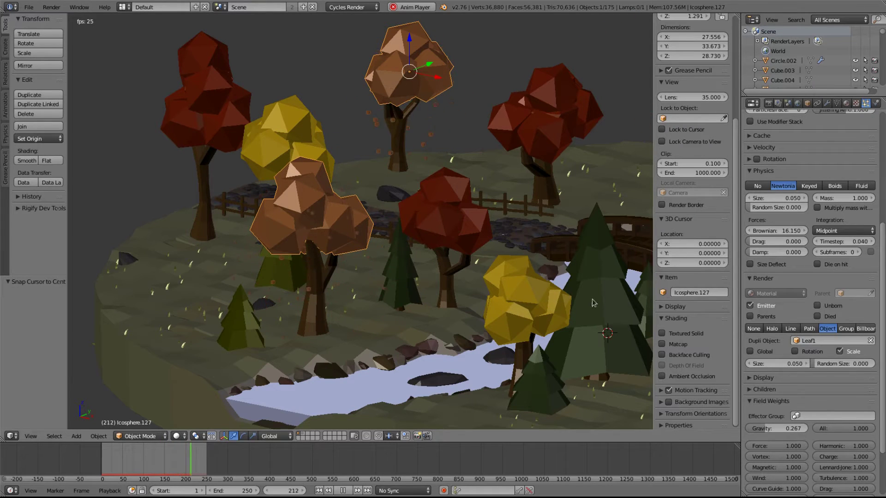
Step: Set the particles' Brownian force to 8 and replay the animation from the start, viewing the falling leaves around the island
{"action": "left_click", "coordinate": [783, 231]}
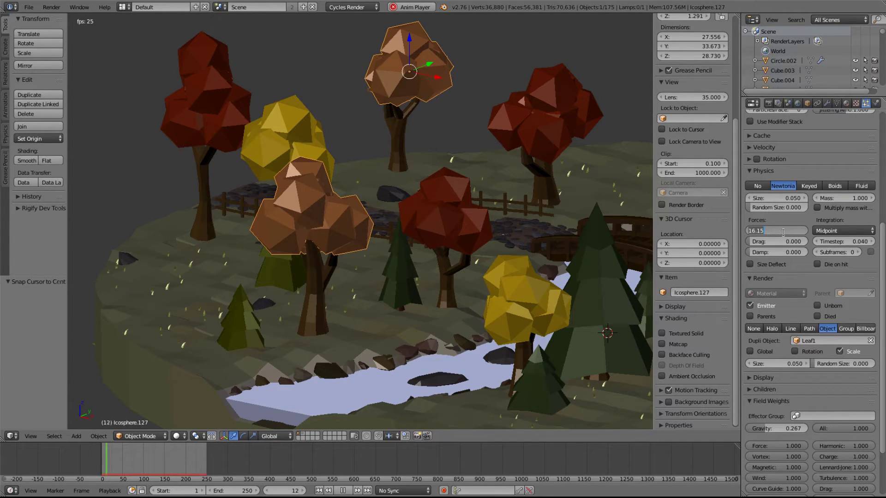
{"action": "type", "text": "8"}
{"action": "key", "text": "Return"}
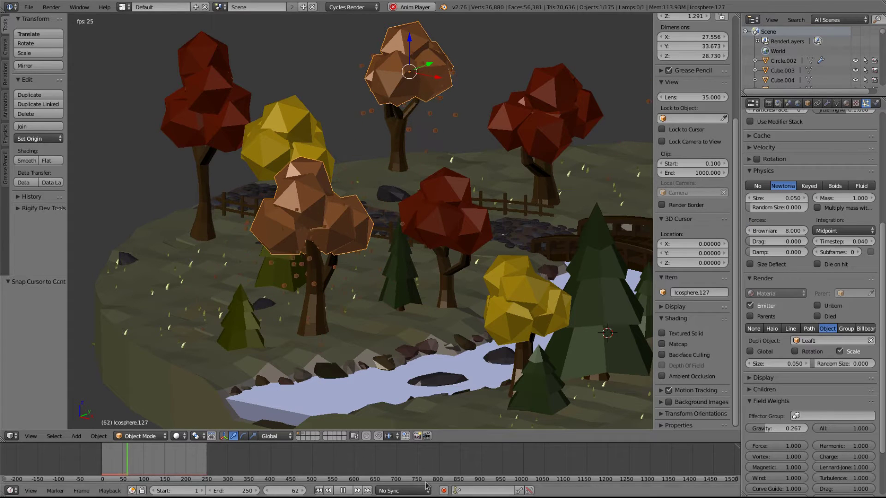
{"action": "left_click", "coordinate": [318, 491]}
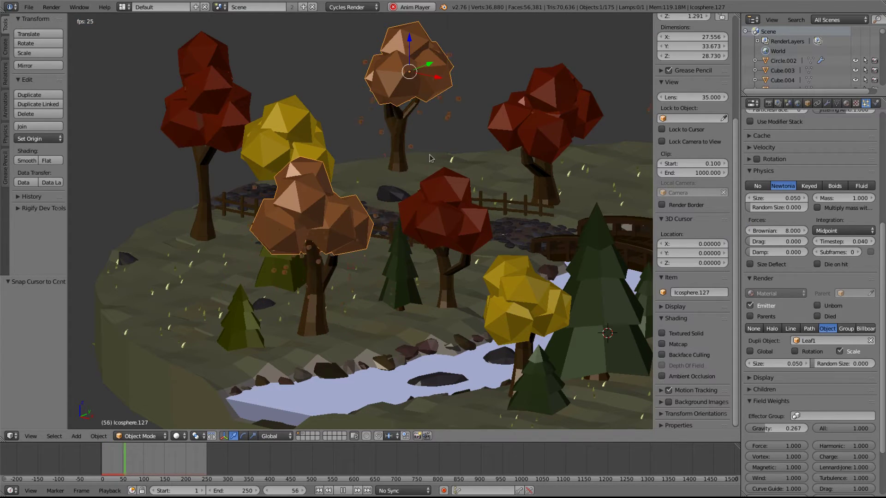
{"action": "scroll", "coordinate": [462, 343], "scroll_direction": "down", "scroll_amount": 3}
{"action": "middle_click_drag", "start_coordinate": [511, 270], "coordinate": [480, 266]}
{"action": "scroll", "coordinate": [824, 188], "scroll_direction": "up", "scroll_amount": 8}
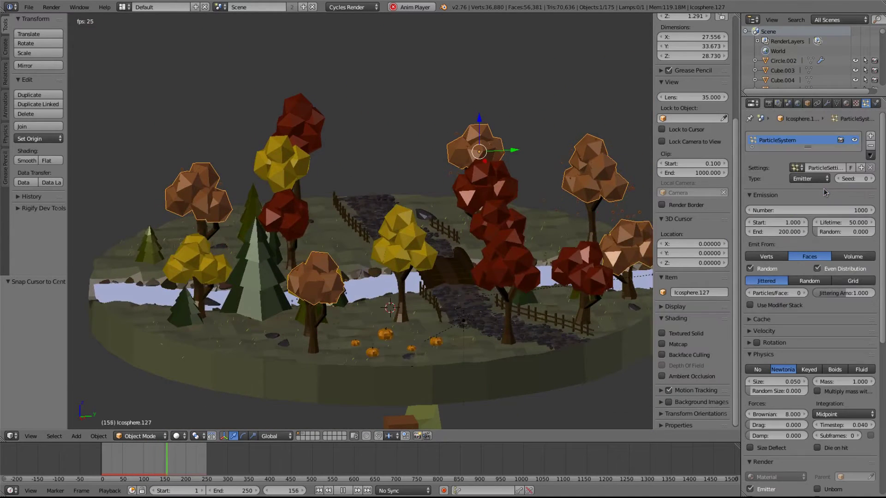
Step: Reduce the orange crowns' particle number to 200 and view the falling leaves around the island
{"action": "left_click", "coordinate": [802, 210]}
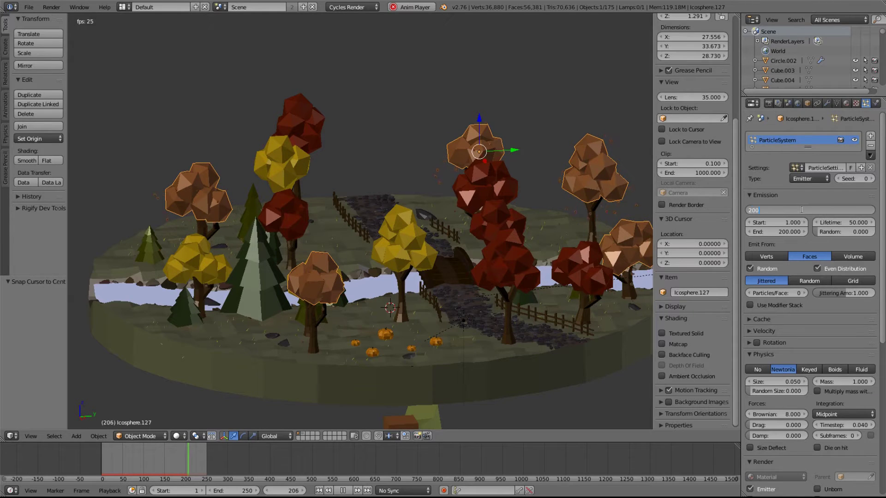
{"action": "key", "text": "Return"}
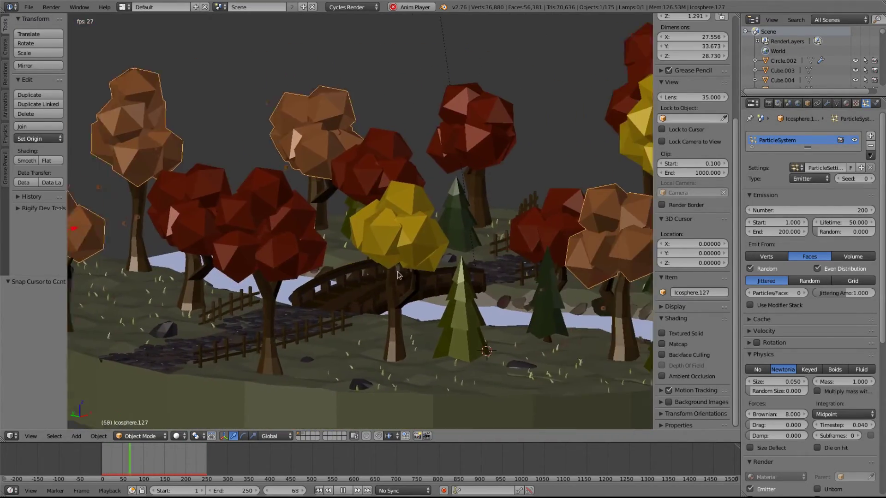
{"action": "middle_click_drag", "start_coordinate": [398, 276], "coordinate": [314, 296]}
{"action": "scroll", "coordinate": [314, 296], "scroll_direction": "down", "scroll_amount": 4}
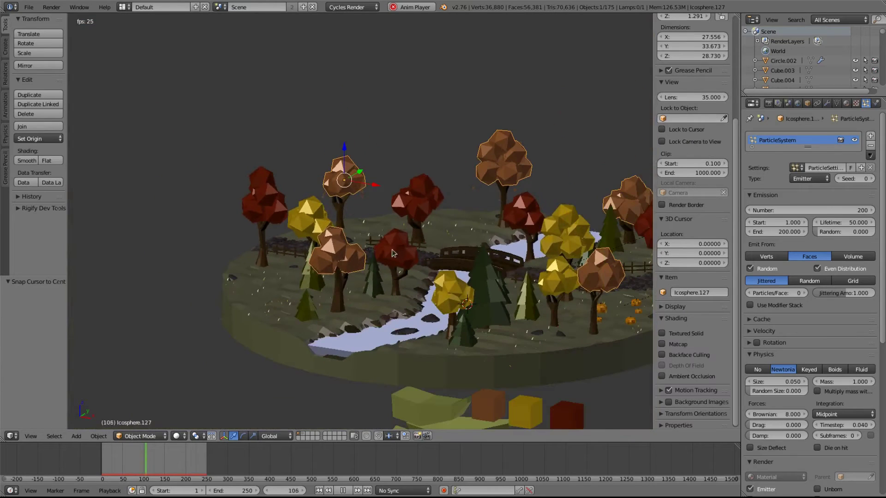
Step: Add a particle system to the red crowns and assign it the orange crowns' ParticleSettings.003
{"action": "right_click", "coordinate": [394, 253]}
{"action": "left_click", "coordinate": [830, 168]}
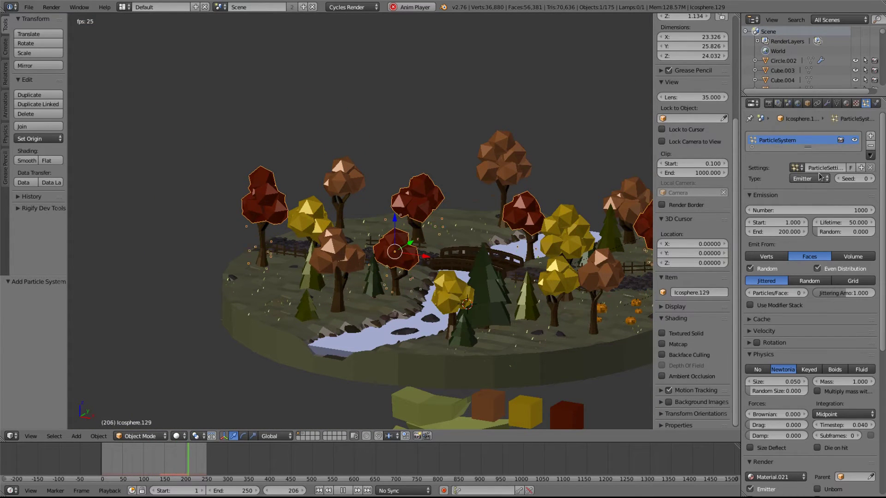
{"action": "left_click", "coordinate": [799, 167]}
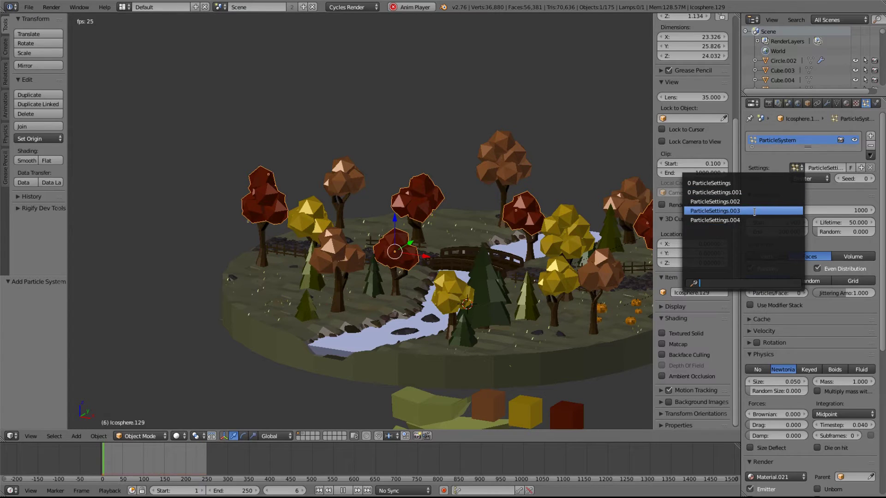
{"action": "right_click", "coordinate": [335, 247]}
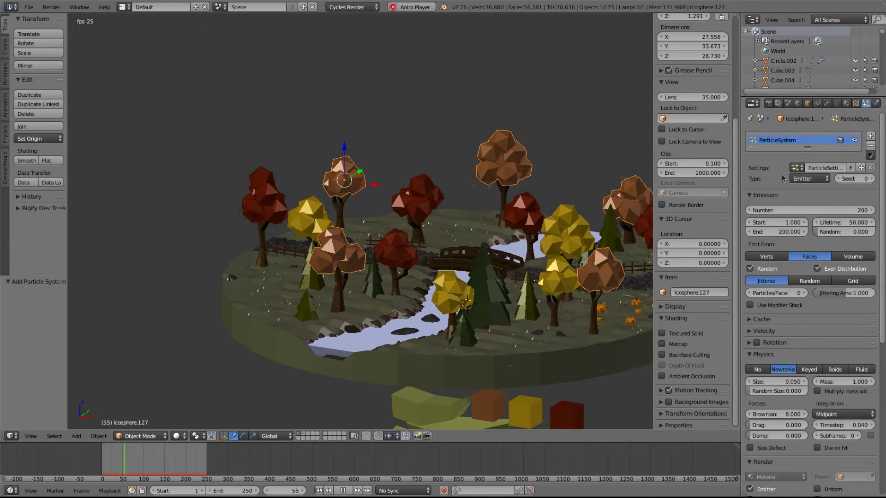
{"action": "left_click", "coordinate": [832, 169]}
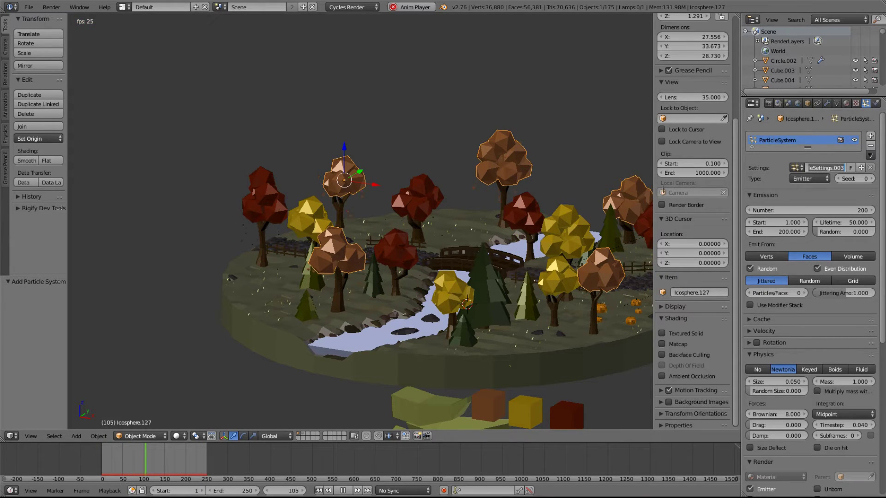
{"action": "right_click", "coordinate": [395, 251]}
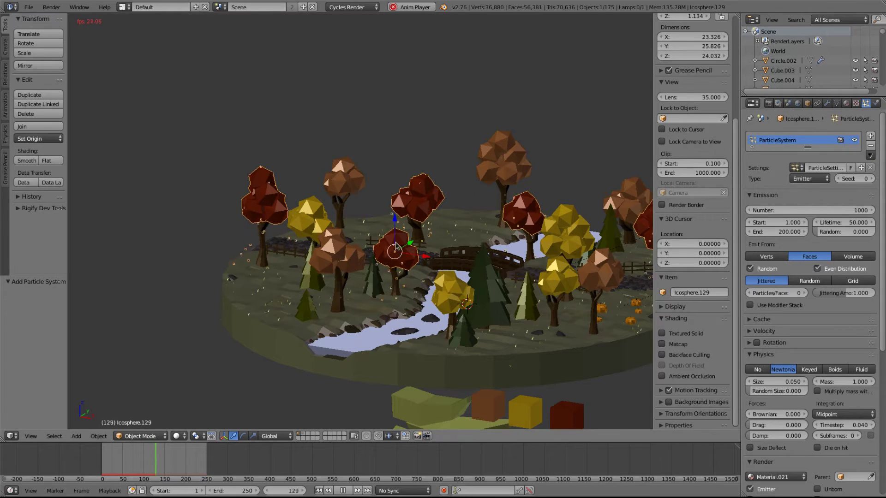
{"action": "left_click", "coordinate": [801, 174]}
{"action": "left_click", "coordinate": [738, 206]}
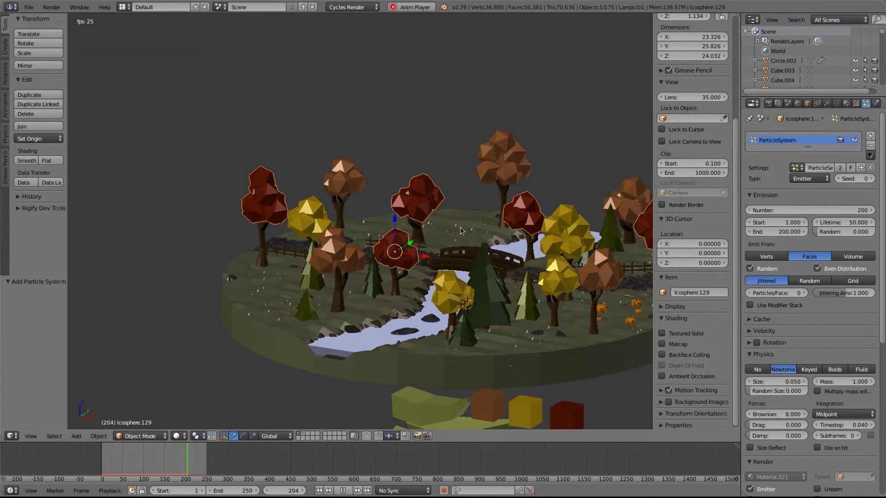
Step: Make the red crowns' shared particle settings a single-user copy
{"action": "scroll", "coordinate": [453, 231], "scroll_direction": "up", "scroll_amount": 4}
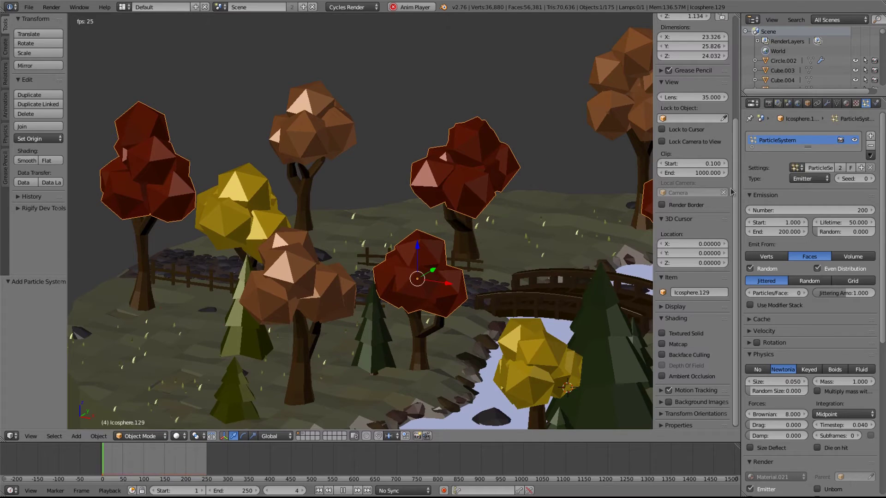
{"action": "scroll", "coordinate": [382, 250], "scroll_direction": "down", "scroll_amount": 4}
{"action": "scroll", "coordinate": [415, 267], "scroll_direction": "up", "scroll_amount": 3}
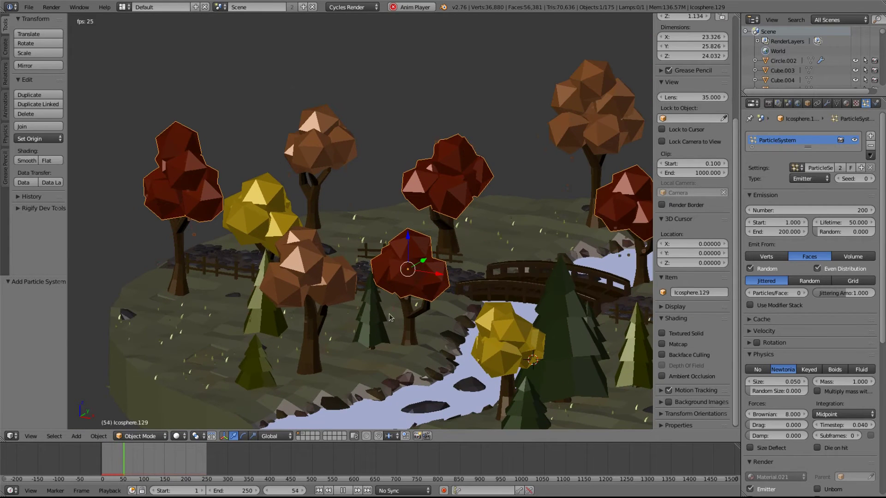
{"action": "scroll", "coordinate": [389, 318], "scroll_direction": "up", "scroll_amount": 5}
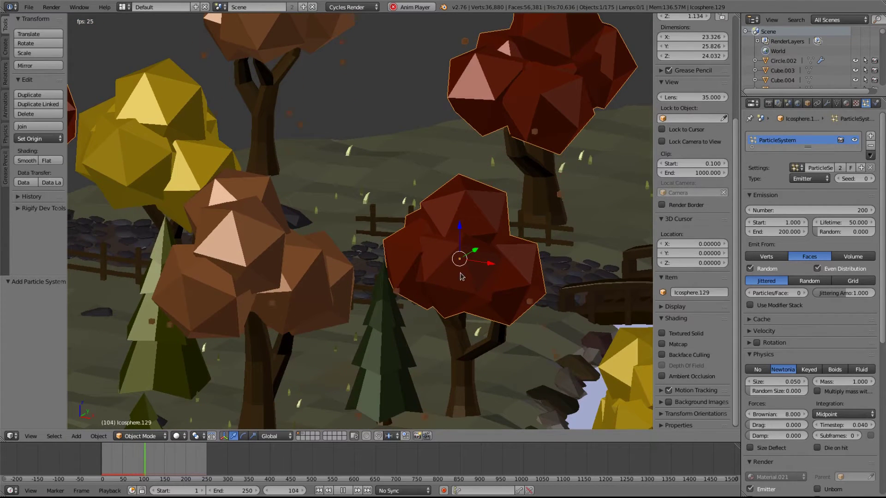
{"action": "left_click", "coordinate": [840, 169]}
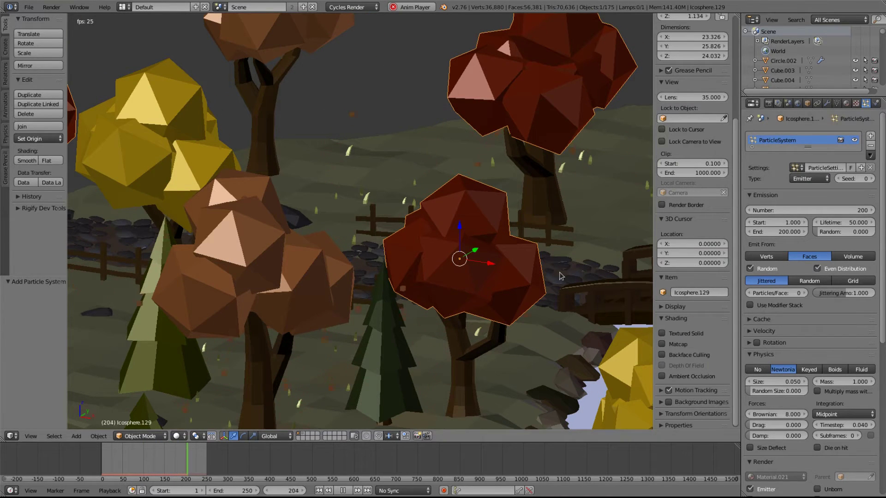
Step: Try the cube Leaf2 as the dupli object of the red crowns' particles
{"action": "scroll", "coordinate": [561, 276], "scroll_direction": "down", "scroll_amount": 5}
{"action": "scroll", "coordinate": [812, 323], "scroll_direction": "down", "scroll_amount": 7}
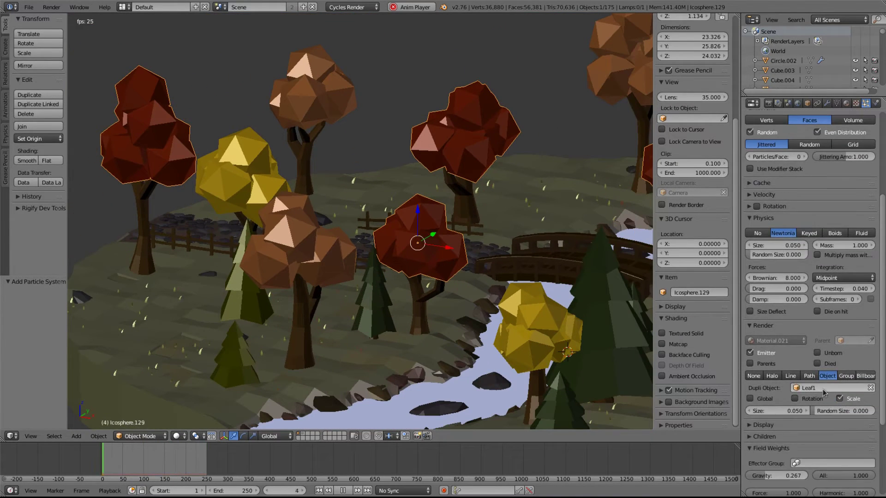
{"action": "left_click", "coordinate": [822, 389]}
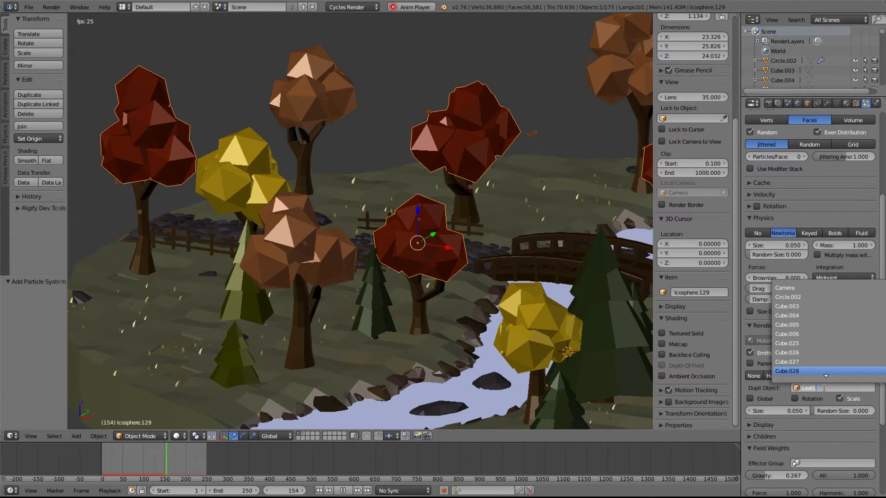
{"action": "type", "text": "Leaf2"}
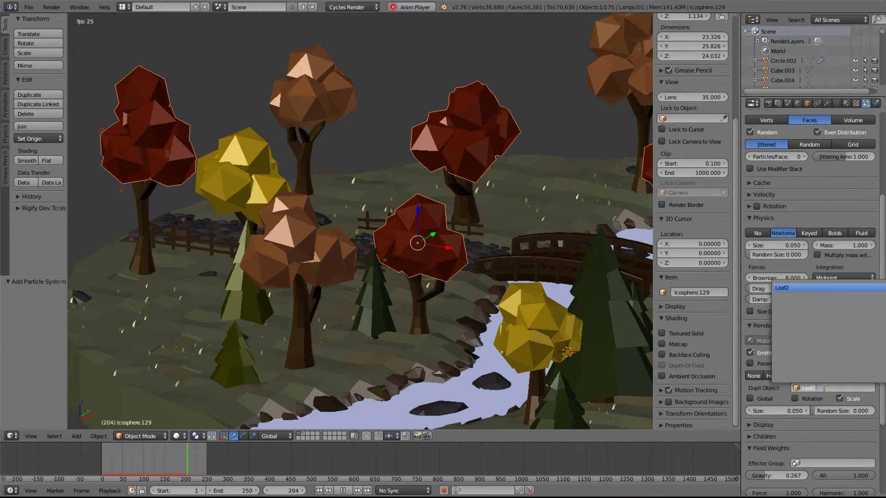
{"action": "key", "text": "Return"}
Step: Set the dupli object of the red crowns' particles to Leaf3
{"action": "left_click", "coordinate": [826, 391]}
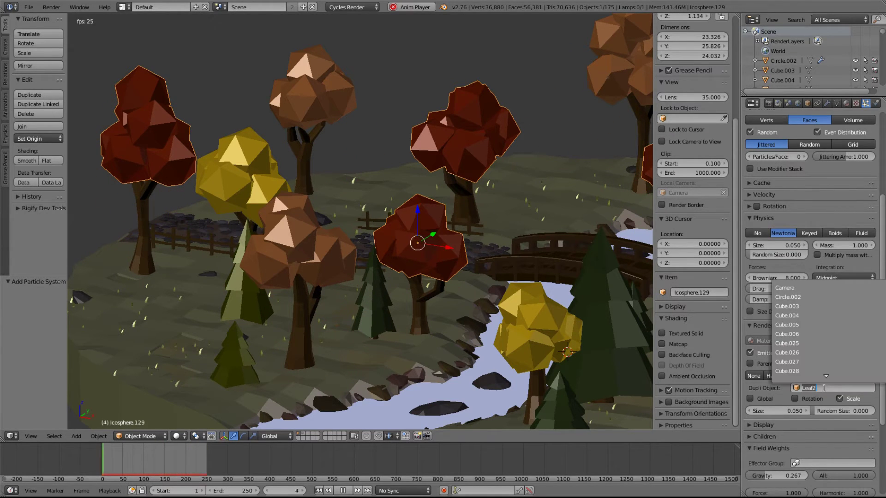
{"action": "type", "text": "Leaf3"}
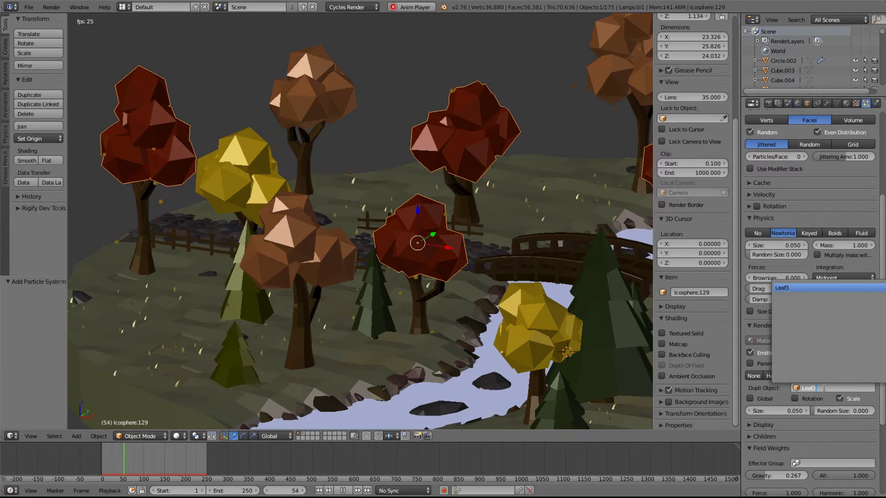
{"action": "key", "text": "Return"}
Step: Add a particle system to the yellow crowns and assign it the existing ParticleSettings.003
{"action": "scroll", "coordinate": [592, 236], "scroll_direction": "down", "scroll_amount": 3}
{"action": "right_click", "coordinate": [475, 294]}
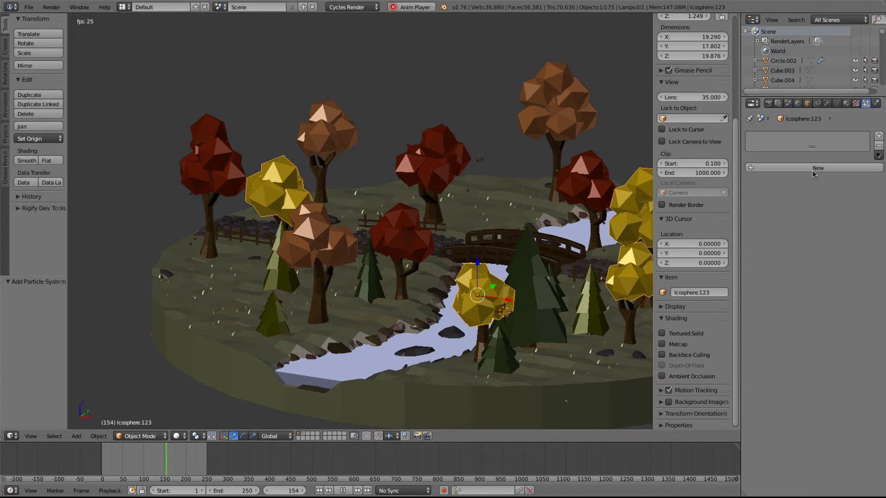
{"action": "left_click", "coordinate": [808, 169]}
{"action": "left_click", "coordinate": [796, 168]}
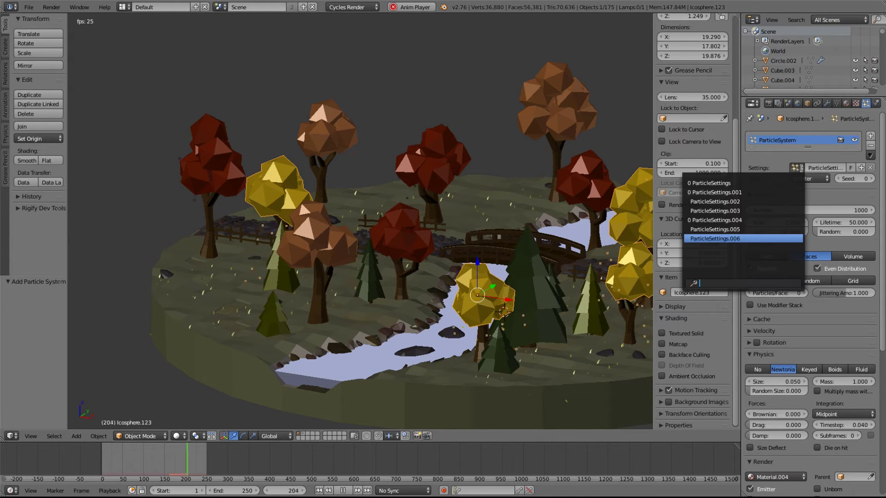
{"action": "left_click", "coordinate": [753, 211]}
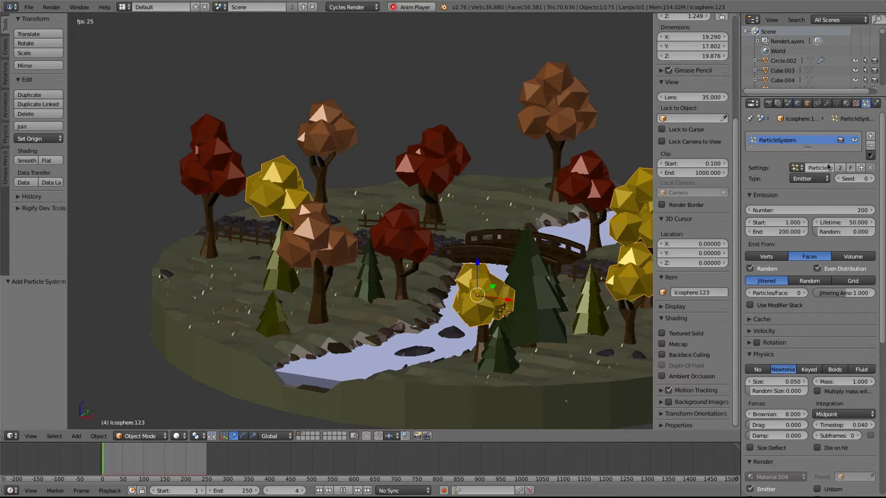
Step: Make the yellow crowns' particle settings a single-user copy and set their dupli object to Leaf2
{"action": "scroll", "coordinate": [835, 207], "scroll_direction": "down", "scroll_amount": 6}
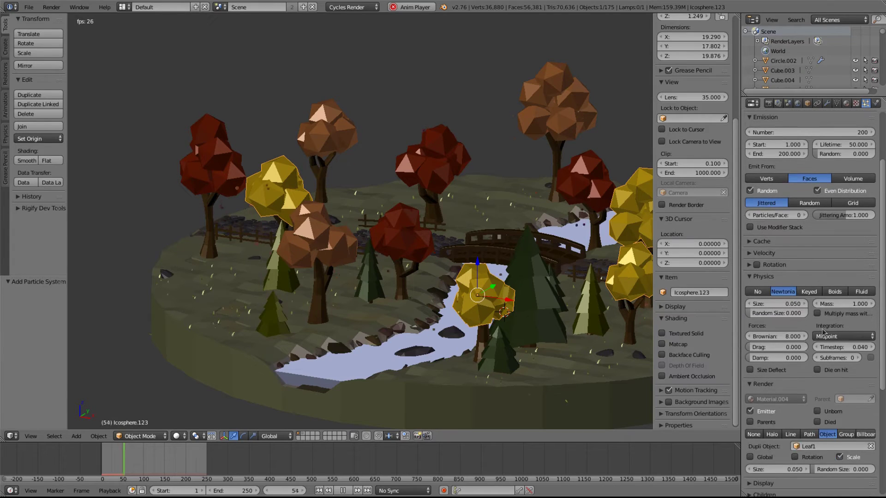
{"action": "left_click", "coordinate": [825, 368]}
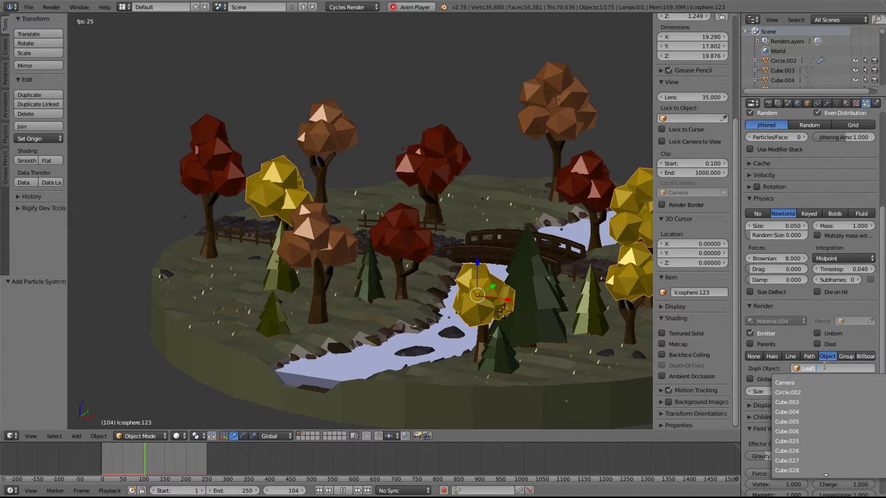
{"action": "key", "text": "BackSpace"}
{"action": "type", "text": "2"}
{"action": "key", "text": "Return"}
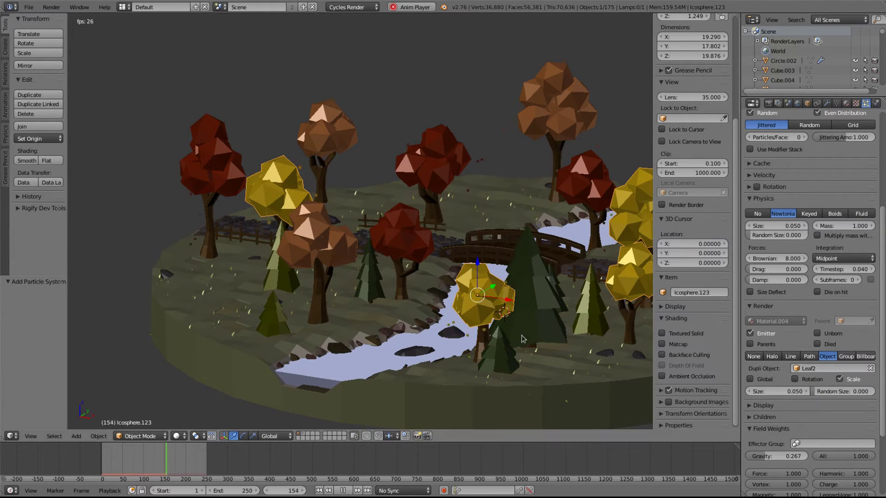
Step: Examine the falling leaves of all three crown colours up close and from different sides of the island
{"action": "scroll", "coordinate": [425, 285], "scroll_direction": "up", "scroll_amount": 4}
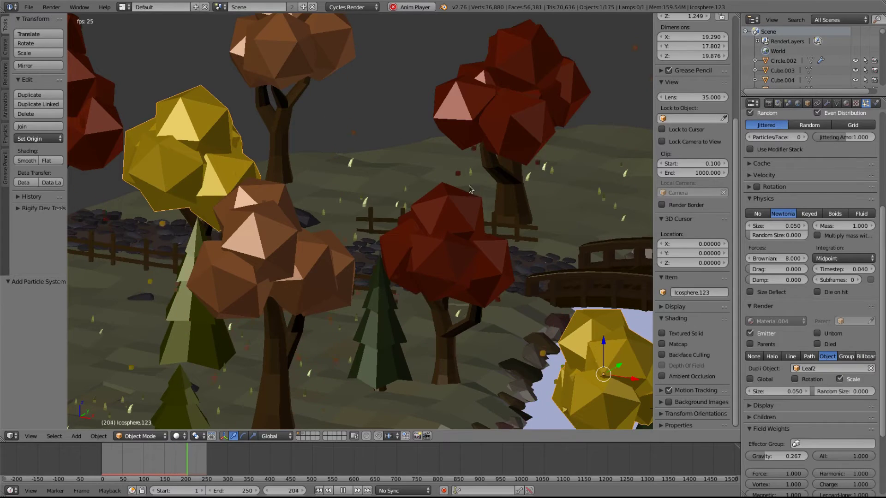
{"action": "scroll", "coordinate": [469, 185], "scroll_direction": "down", "scroll_amount": 6}
{"action": "middle_click_drag", "start_coordinate": [469, 185], "coordinate": [567, 252]}
{"action": "scroll", "coordinate": [545, 268], "scroll_direction": "up", "scroll_amount": 2}
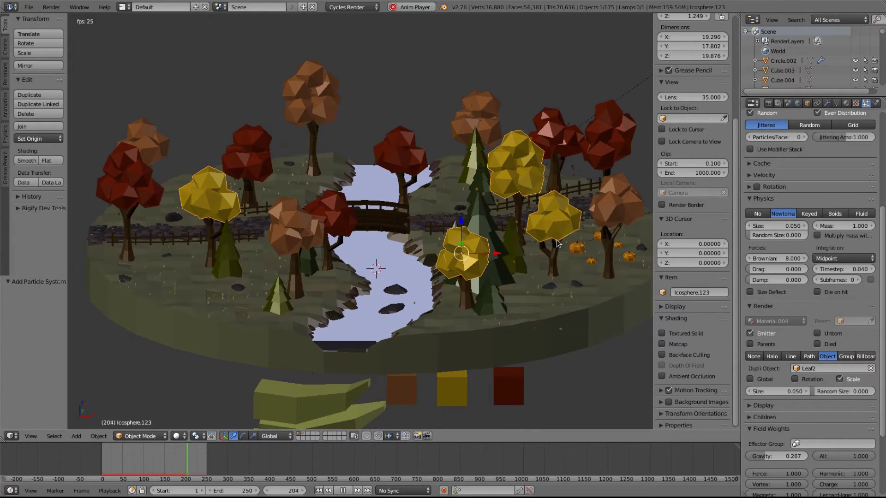
{"action": "middle_click_drag", "start_coordinate": [491, 234], "coordinate": [459, 224]}
{"action": "scroll", "coordinate": [456, 230], "scroll_direction": "up", "scroll_amount": 3}
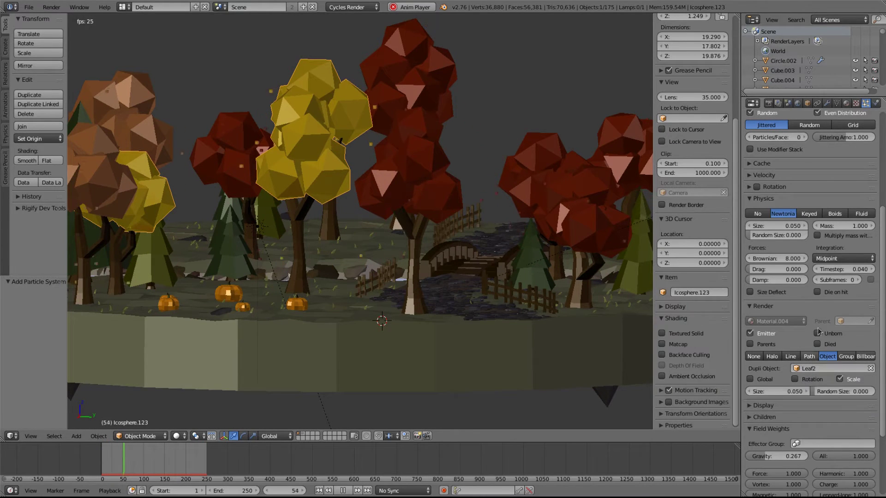
Step: Enable rotation for the yellow crowns' particles and set the initial orientation's Random value to 1
{"action": "left_click", "coordinate": [756, 187]}
{"action": "left_click", "coordinate": [750, 187]}
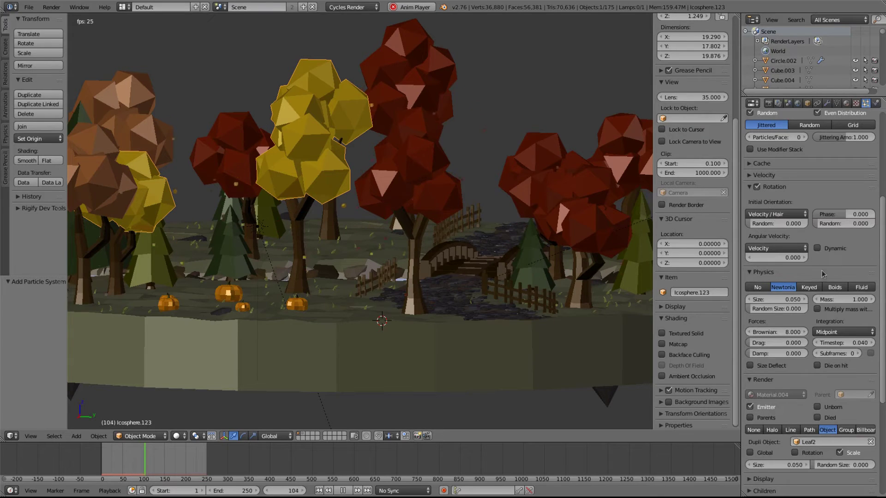
{"action": "left_click_drag", "start_coordinate": [777, 224], "coordinate": [830, 224]}
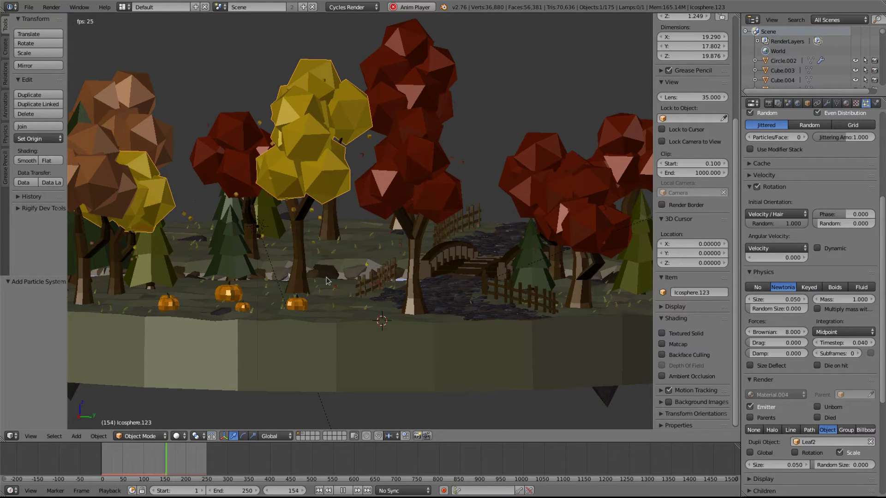
Step: Enable rotation with random initial orientation for the red and orange crowns' particles, using a Random value of 1 for the orange ones
{"action": "right_click", "coordinate": [390, 154]}
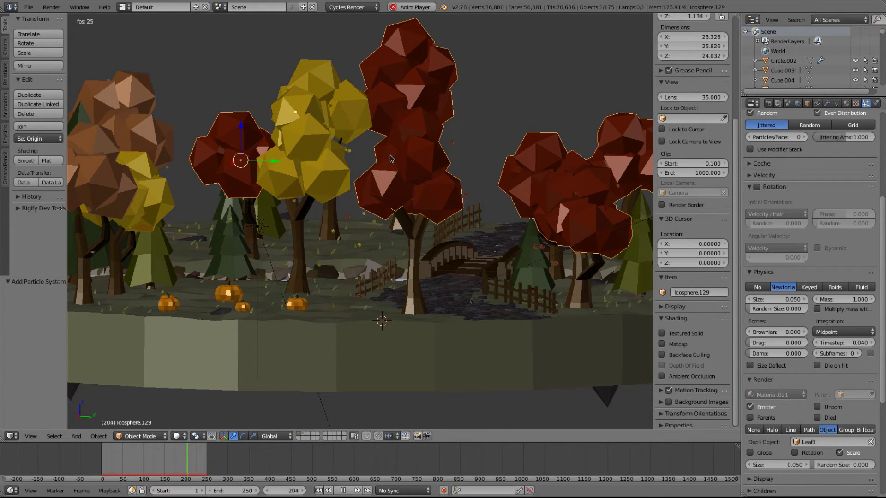
{"action": "left_click_drag", "start_coordinate": [776, 223], "coordinate": [808, 224]}
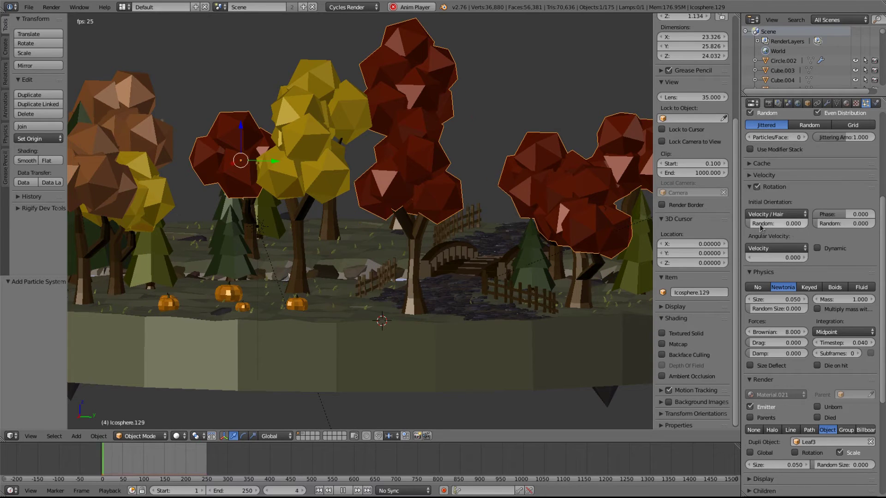
{"action": "right_click", "coordinate": [144, 137]}
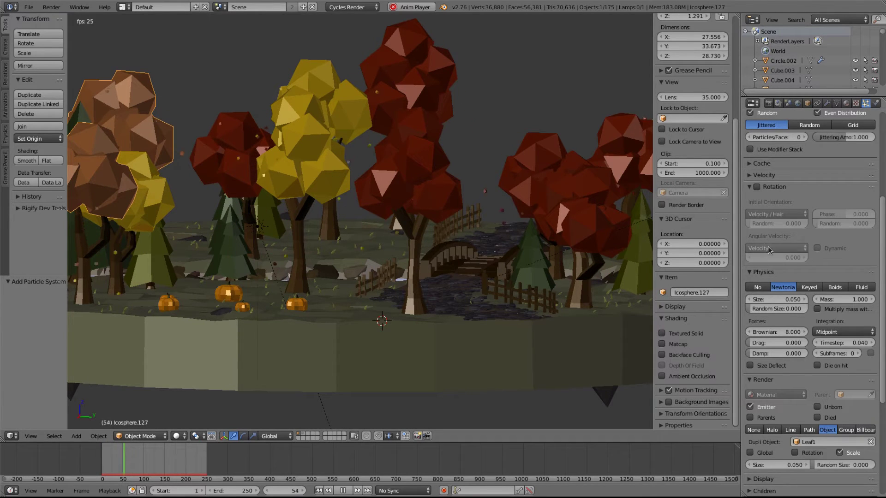
{"action": "left_click", "coordinate": [757, 187]}
{"action": "left_click_drag", "start_coordinate": [757, 225], "coordinate": [798, 225]}
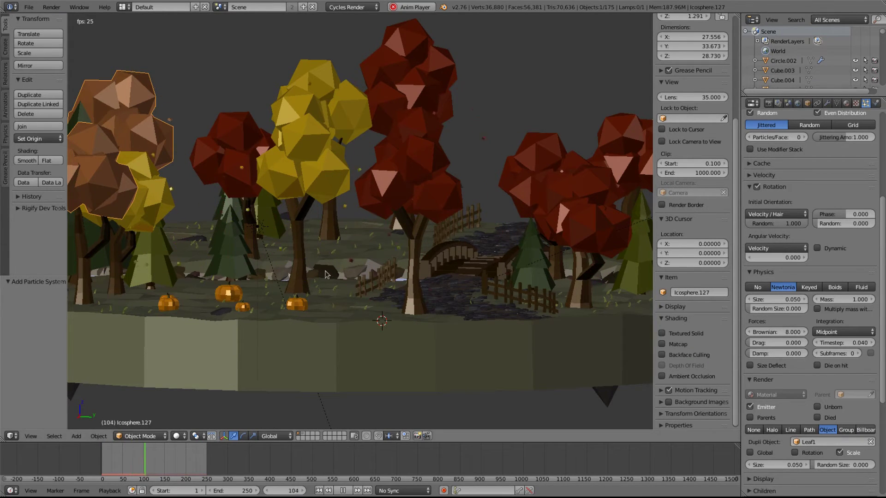
Step: Examine the playing leaf animation over the whole island from the side and from above
{"action": "scroll", "coordinate": [361, 266], "scroll_direction": "down", "scroll_amount": 4}
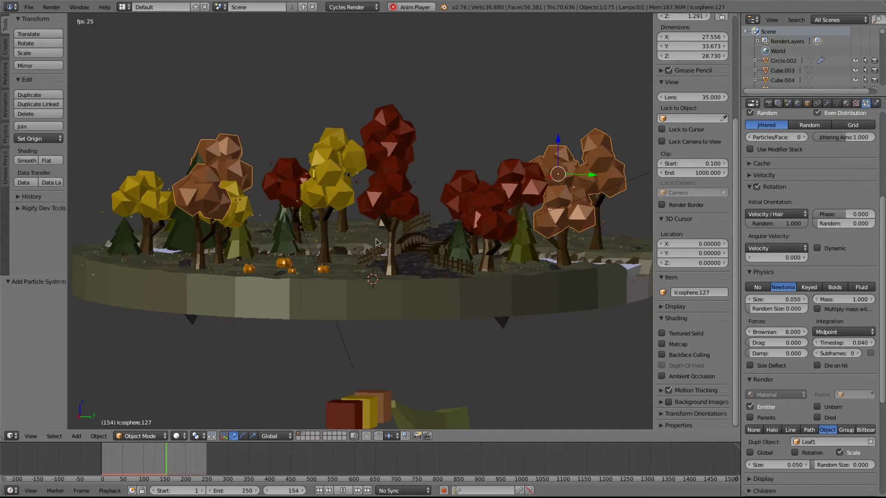
{"action": "middle_click_drag", "start_coordinate": [374, 238], "coordinate": [527, 260]}
{"action": "scroll", "coordinate": [421, 244], "scroll_direction": "down", "scroll_amount": 1}
{"action": "middle_click_drag", "start_coordinate": [432, 244], "coordinate": [480, 246]}
{"action": "scroll", "coordinate": [369, 212], "scroll_direction": "up", "scroll_amount": 1}
{"action": "middle_click_drag", "start_coordinate": [365, 208], "coordinate": [399, 264]}
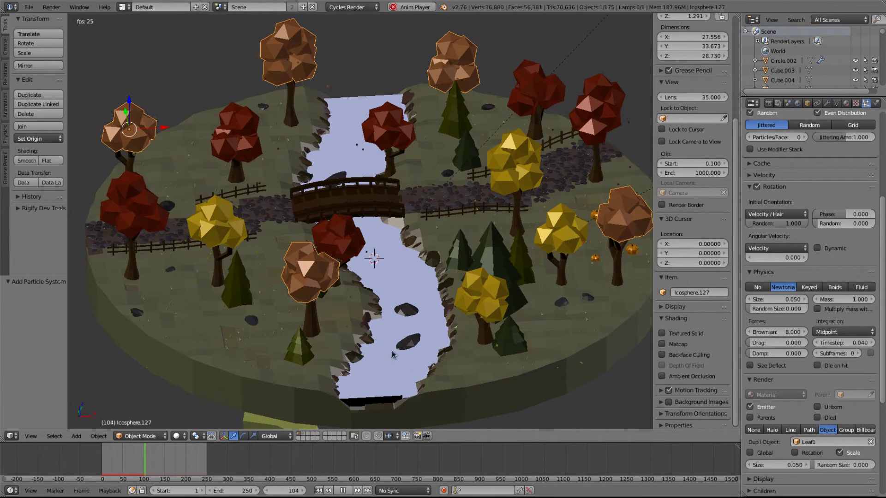
Step: Select the river's water plane and add a Displace modifier to it
{"action": "right_click", "coordinate": [396, 357]}
{"action": "middle_click_drag", "start_coordinate": [454, 339], "coordinate": [516, 289]}
{"action": "scroll", "coordinate": [451, 306], "scroll_direction": "up", "scroll_amount": 4}
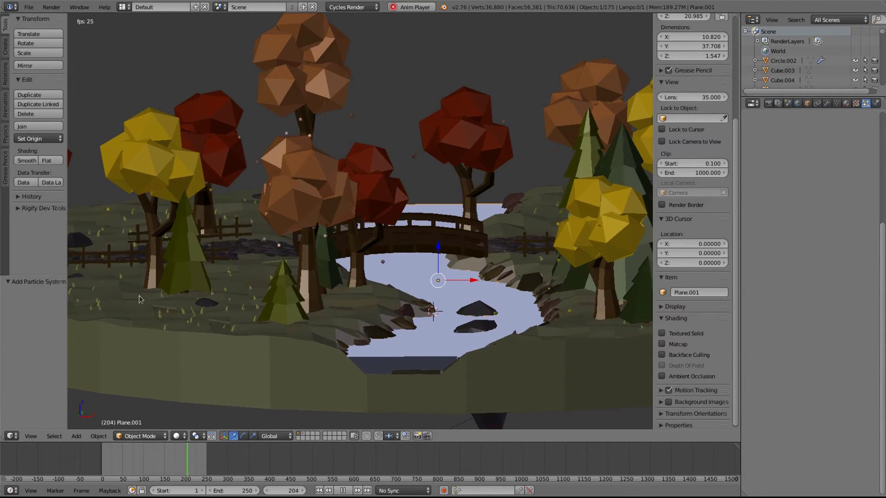
{"action": "left_click", "coordinate": [827, 104]}
{"action": "left_click", "coordinate": [831, 137]}
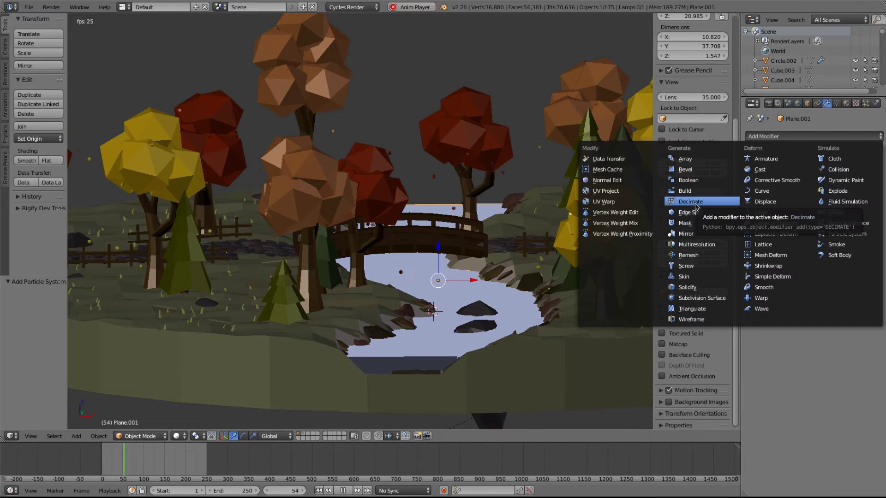
{"action": "left_click", "coordinate": [765, 202]}
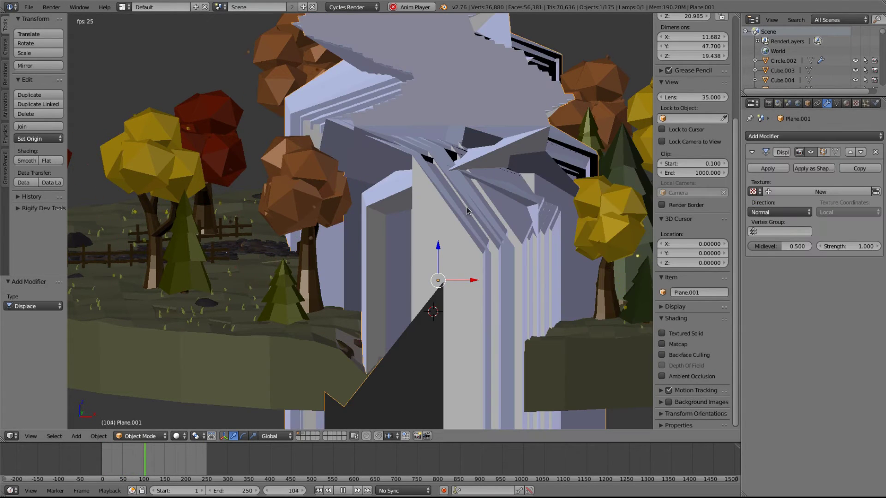
Step: Give the water's Displace modifier a new texture and set the texture type to Clouds
{"action": "left_click", "coordinate": [810, 192]}
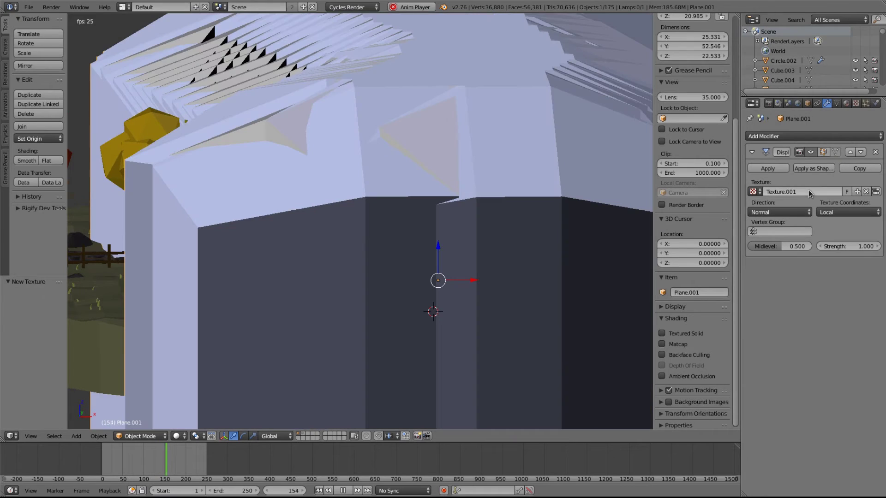
{"action": "left_click", "coordinate": [857, 104]}
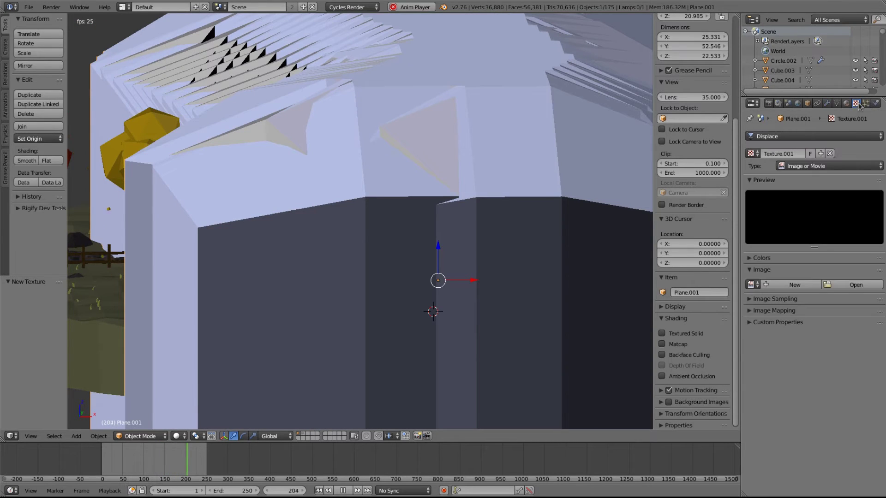
{"action": "left_click", "coordinate": [800, 167]}
{"action": "left_click", "coordinate": [803, 199]}
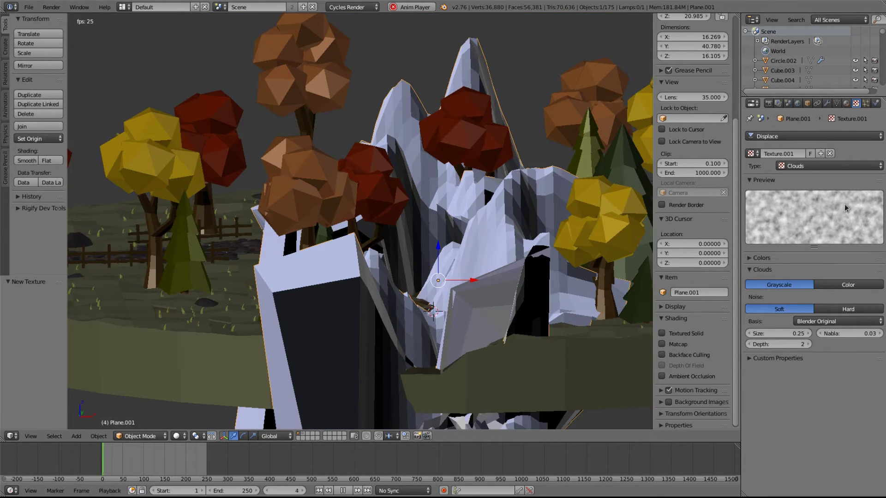
Step: Lower the water's displacement strength to 0.1
{"action": "left_click", "coordinate": [827, 103]}
{"action": "left_click", "coordinate": [821, 249]}
{"action": "left_click", "coordinate": [820, 248]}
{"action": "left_click", "coordinate": [820, 248]}
{"action": "left_click", "coordinate": [820, 249]}
{"action": "left_click", "coordinate": [820, 249]}
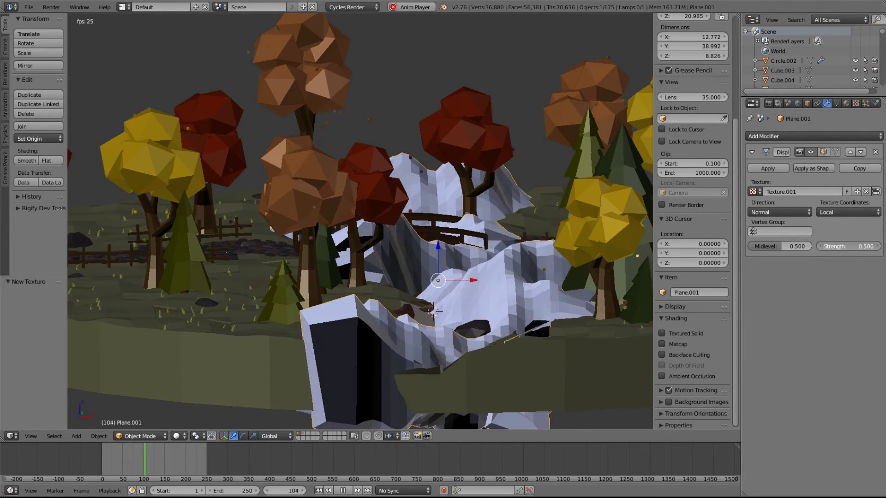
{"action": "double_click", "coordinate": [820, 248]}
{"action": "left_click", "coordinate": [820, 248]}
{"action": "left_click", "coordinate": [820, 248]}
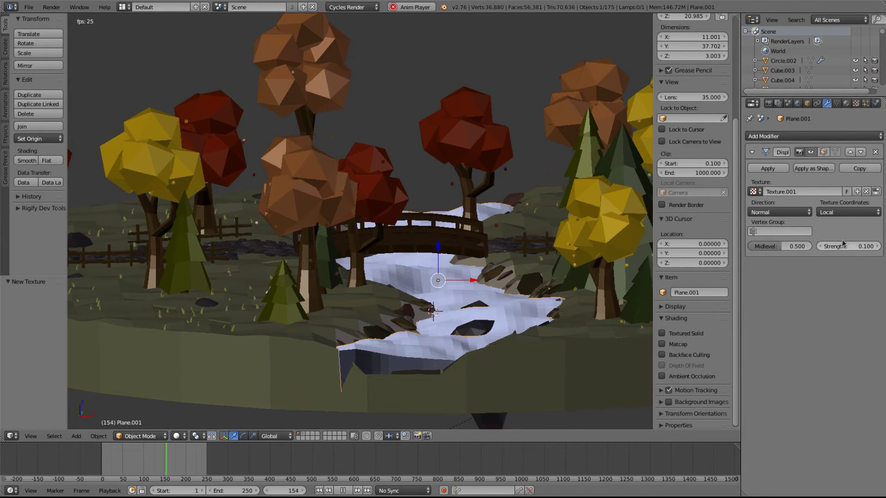
Step: Try smaller noise in the water's Clouds texture, ending with a size of 0.10
{"action": "left_click", "coordinate": [856, 103]}
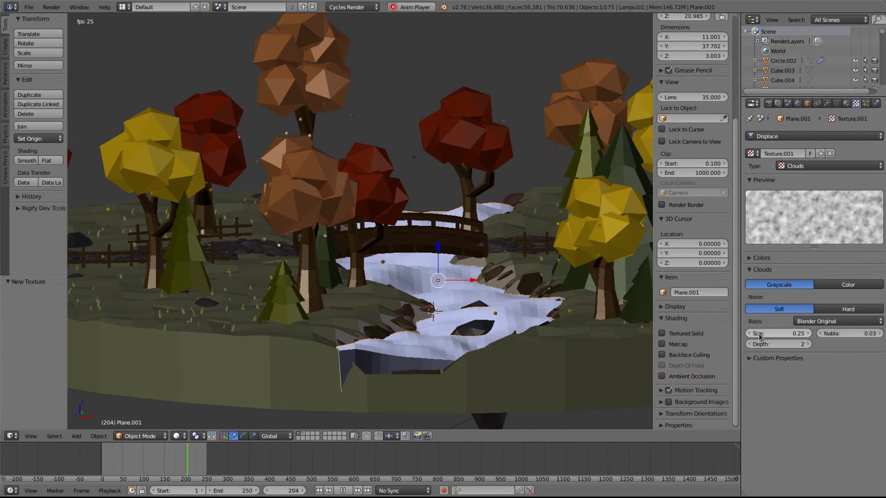
{"action": "left_click_drag", "start_coordinate": [759, 336], "coordinate": [729, 336]}
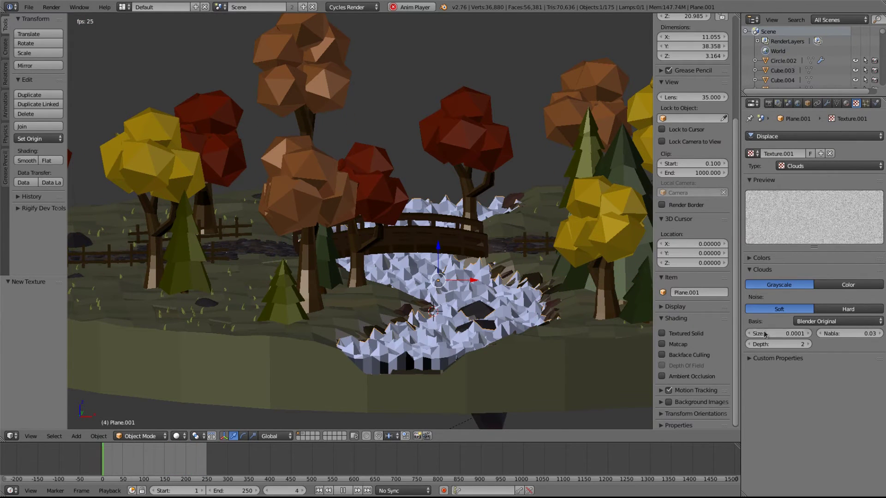
{"action": "left_click", "coordinate": [807, 334]}
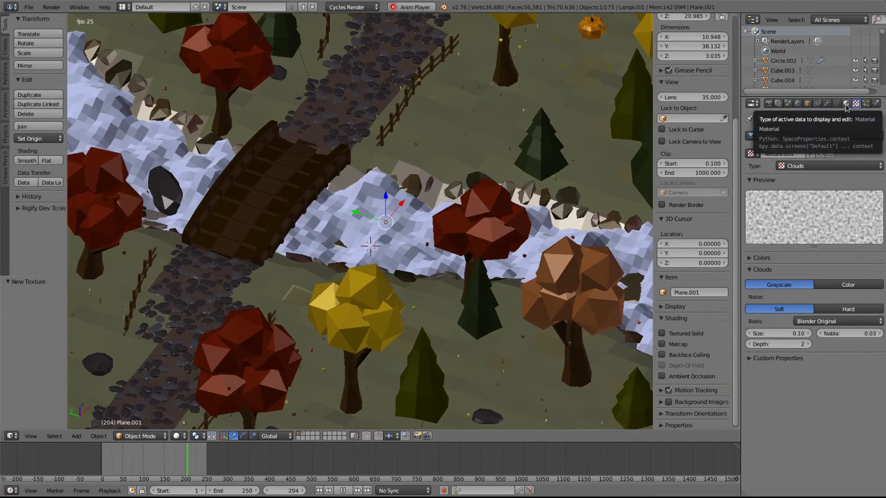
Step: Try a displacement strength of 0.5 on the water and reduce it to 0.05
{"action": "left_click", "coordinate": [827, 104]}
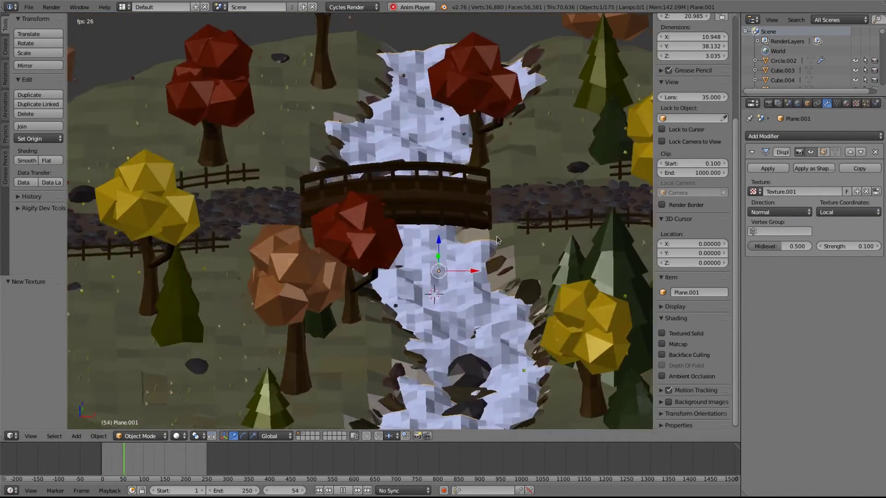
{"action": "left_click", "coordinate": [836, 245]}
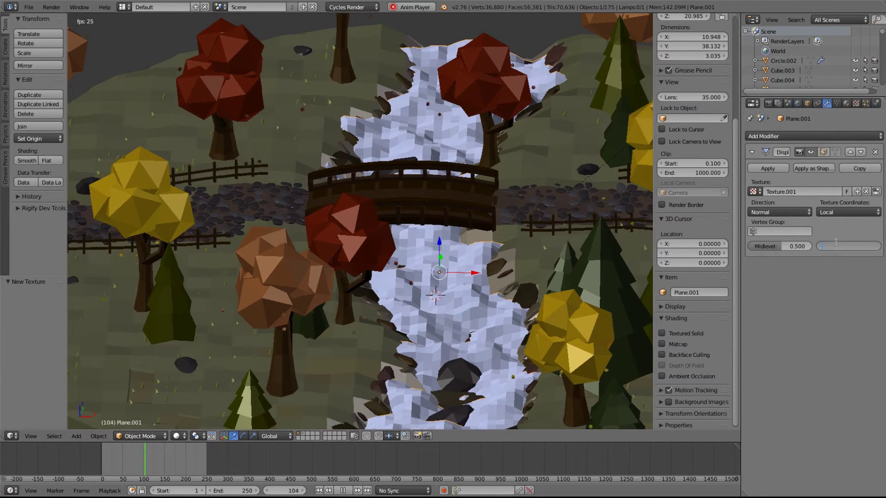
{"action": "type", "text": "0.5"}
{"action": "key", "text": "Return"}
{"action": "left_click", "coordinate": [844, 246]}
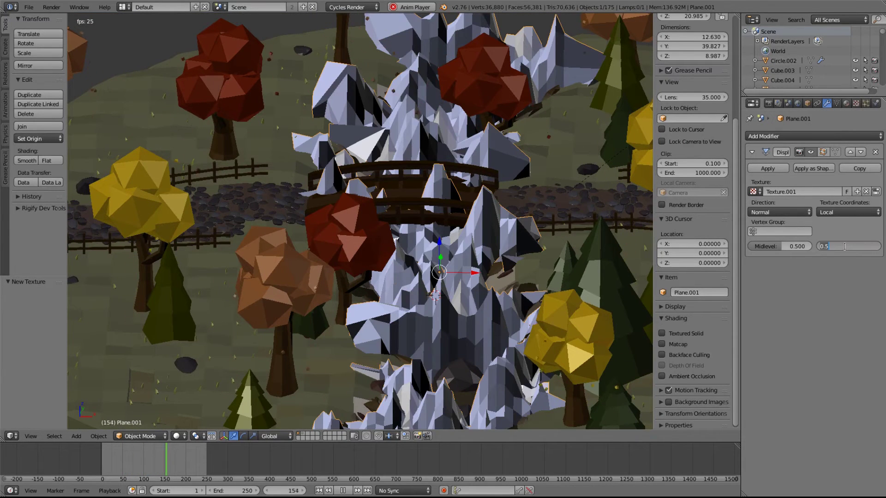
{"action": "key", "text": "Return"}
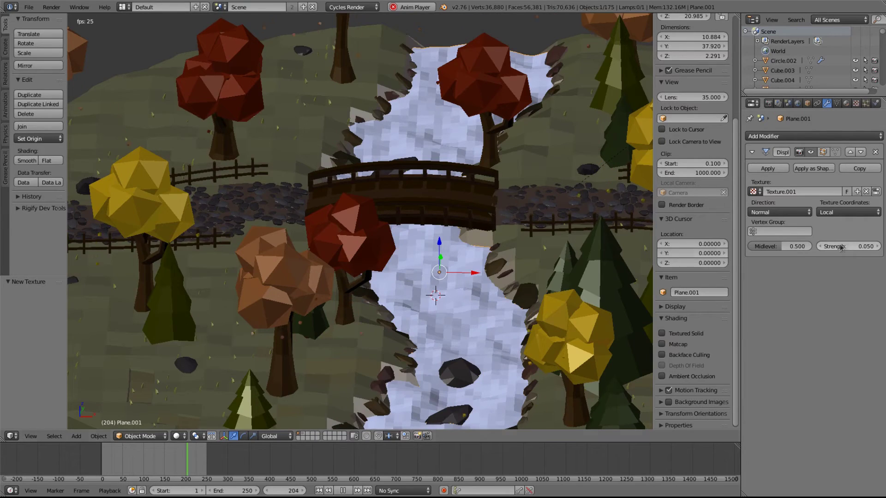
Step: Reduce the water's Clouds texture size to 0.0001
{"action": "scroll", "coordinate": [516, 233], "scroll_direction": "down", "scroll_amount": 2}
{"action": "mouse_move", "coordinate": [515, 249]}
{"action": "middle_mouse_down"}
{"action": "mouse_move", "coordinate": [482, 257]}
{"action": "mouse_move", "coordinate": [485, 244]}
{"action": "mouse_move", "coordinate": [507, 244]}
{"action": "middle_mouse_up"}
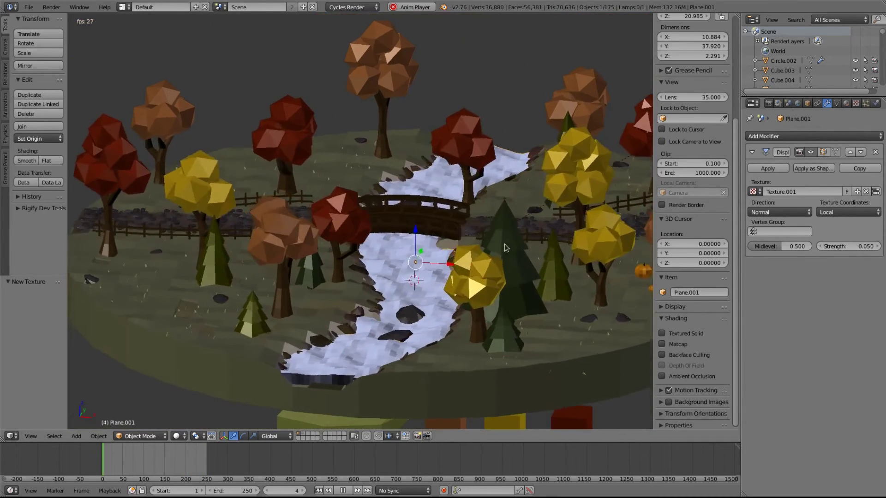
{"action": "left_click", "coordinate": [857, 104]}
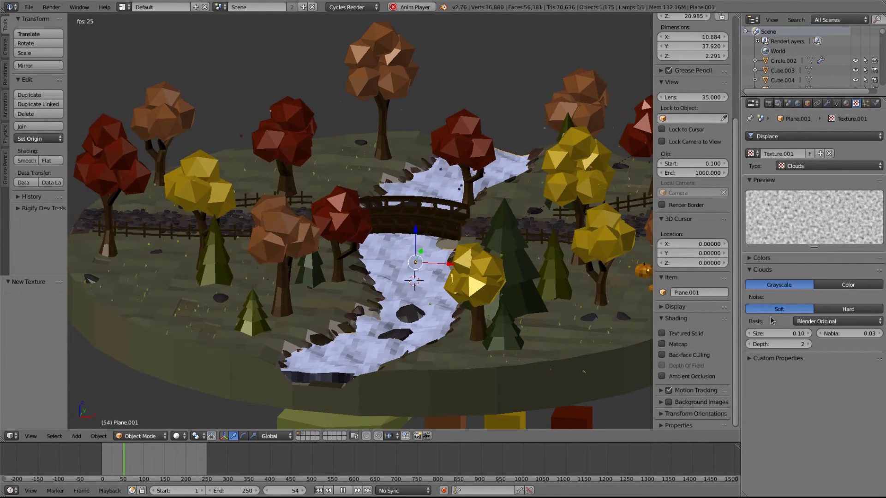
{"action": "left_click", "coordinate": [749, 336]}
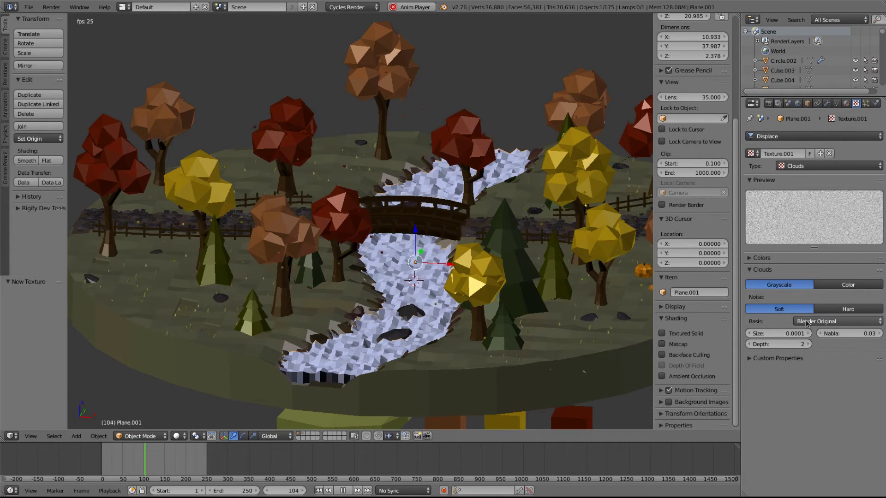
Step: Set the strength of the water's Displace modifier to 0.02
{"action": "left_click", "coordinate": [827, 103]}
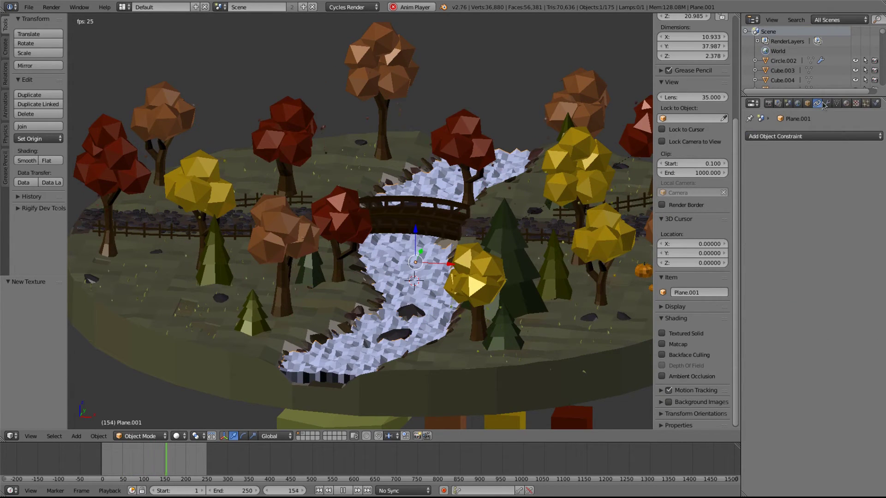
{"action": "left_click", "coordinate": [834, 246]}
{"action": "type", "text": "0.05"}
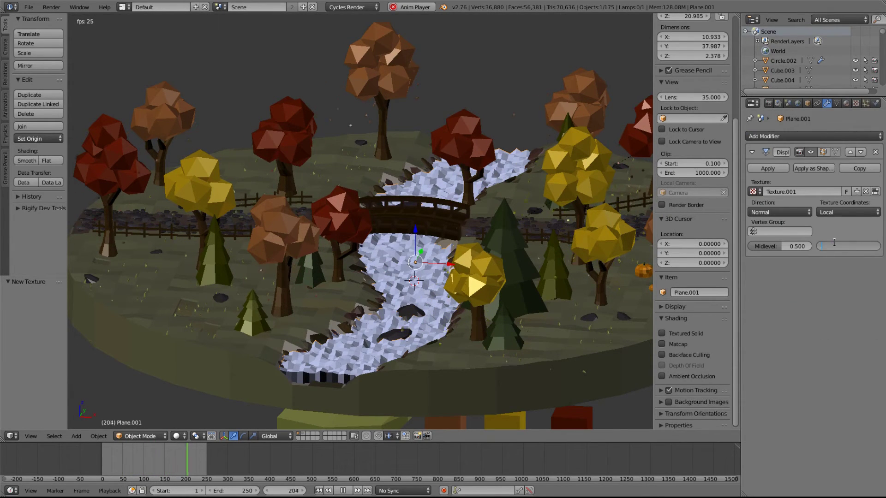
{"action": "key", "text": "Return"}
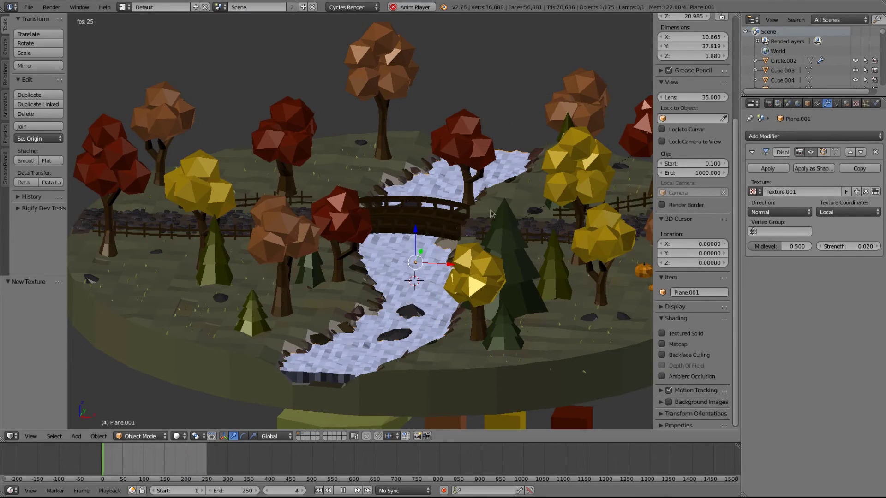
Step: Examine the river's displaced surface near the bridge up close and switch the viewport to Rendered shading
{"action": "middle_click_drag", "start_coordinate": [467, 199], "coordinate": [431, 228]}
{"action": "scroll", "coordinate": [483, 192], "scroll_direction": "down", "scroll_amount": 1}
{"action": "scroll", "coordinate": [461, 231], "scroll_direction": "up", "scroll_amount": 3}
{"action": "scroll", "coordinate": [462, 231], "scroll_direction": "down", "scroll_amount": 2}
{"action": "scroll", "coordinate": [416, 294], "scroll_direction": "up", "scroll_amount": 3}
{"action": "middle_click_drag", "start_coordinate": [416, 295], "coordinate": [484, 191], "text": "shift"}
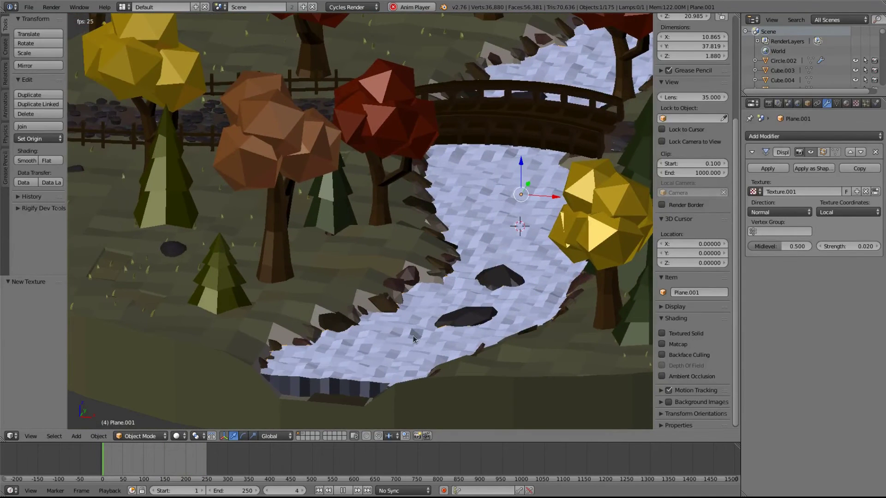
{"action": "left_click", "coordinate": [180, 436]}
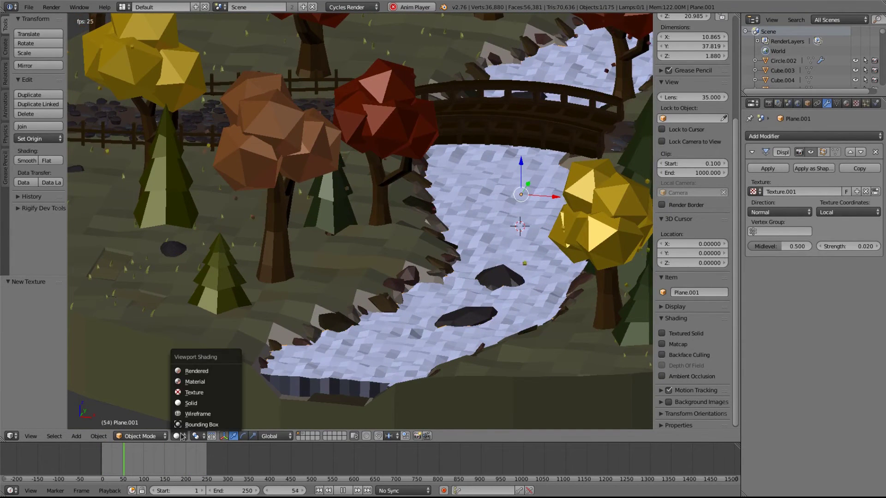
{"action": "left_click", "coordinate": [198, 370]}
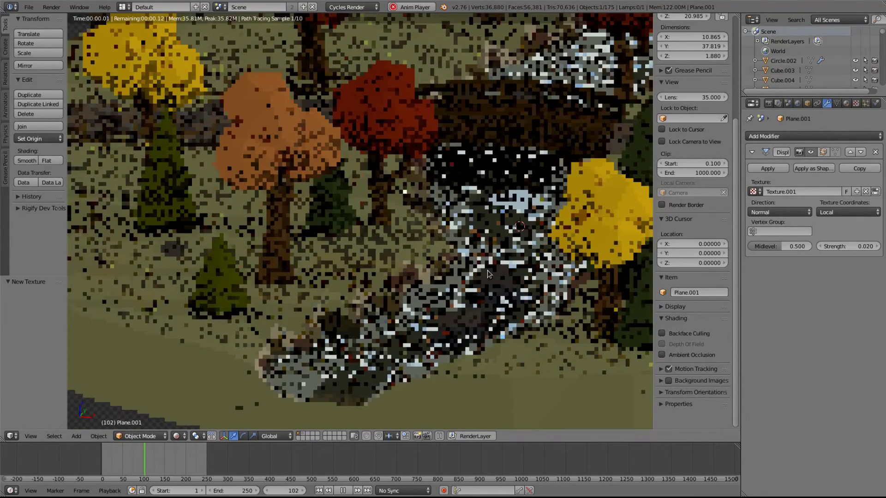
Step: Stop the animation, return to the first frame and examine the rendered river and surrounding trees
{"action": "scroll", "coordinate": [486, 274], "scroll_direction": "down", "scroll_amount": 5}
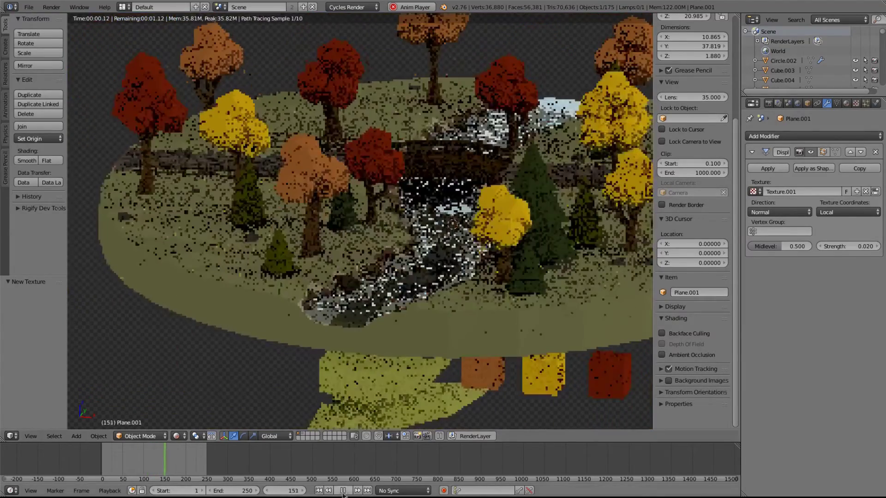
{"action": "left_click", "coordinate": [343, 490]}
{"action": "left_click", "coordinate": [319, 490]}
{"action": "scroll", "coordinate": [444, 293], "scroll_direction": "up", "scroll_amount": 4}
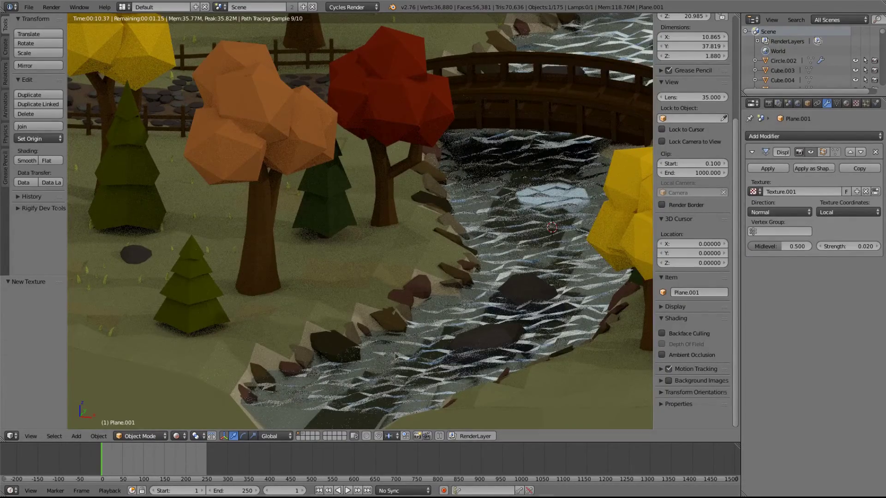
{"action": "scroll", "coordinate": [296, 369], "scroll_direction": "down", "scroll_amount": 2}
Step: Return the viewport to Solid shading, restart the animation and look over the river and island from several sides
{"action": "left_click", "coordinate": [181, 436]}
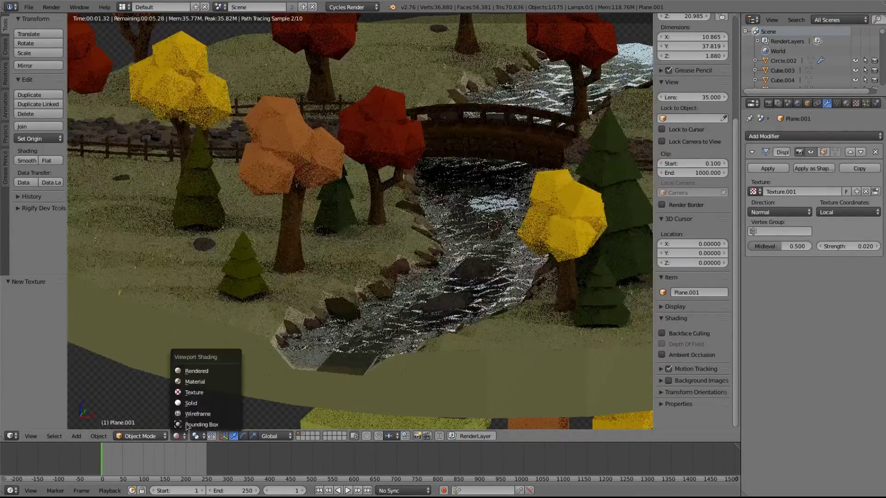
{"action": "left_click", "coordinate": [191, 403]}
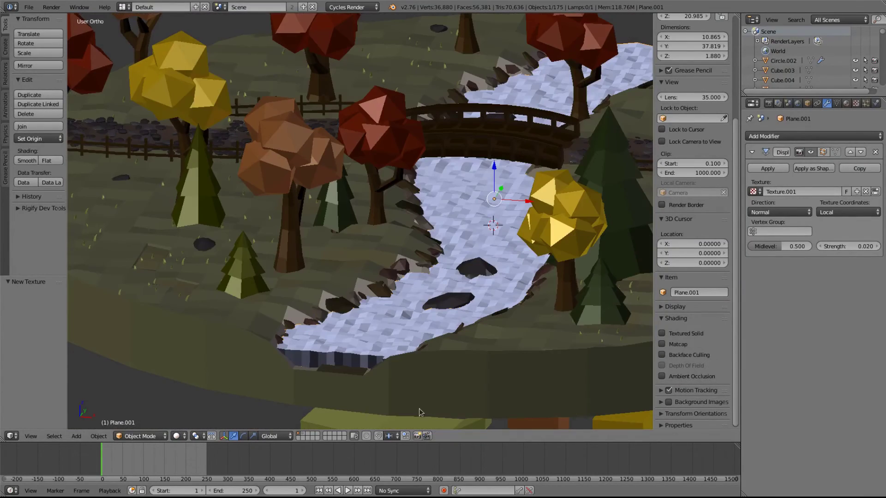
{"action": "left_click", "coordinate": [347, 491]}
{"action": "middle_click_drag", "start_coordinate": [439, 341], "coordinate": [388, 305]}
{"action": "middle_click_drag", "start_coordinate": [376, 237], "coordinate": [530, 181]}
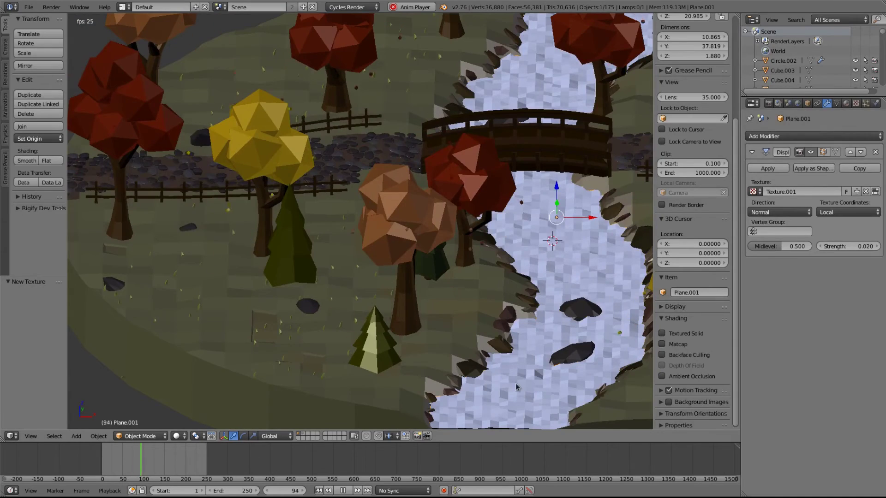
{"action": "scroll", "coordinate": [516, 387], "scroll_direction": "down", "scroll_amount": 1}
{"action": "middle_click_drag", "start_coordinate": [478, 261], "coordinate": [497, 393]}
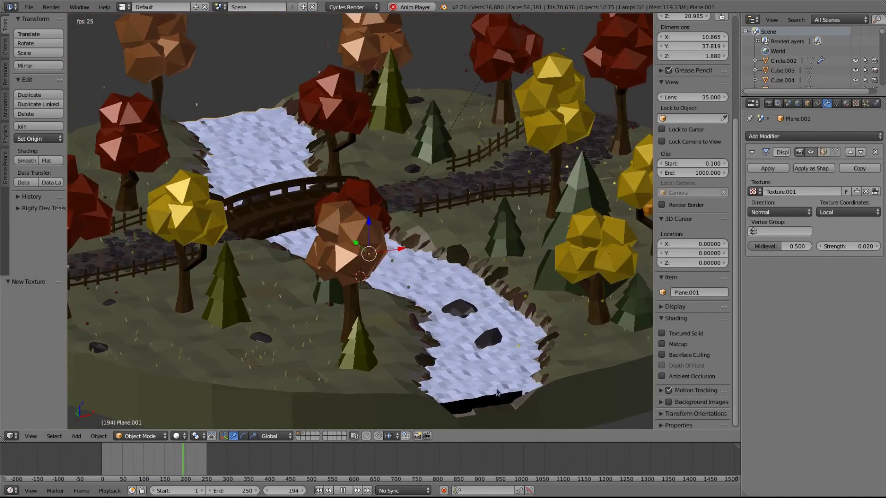
{"action": "scroll", "coordinate": [495, 346], "scroll_direction": "down", "scroll_amount": 3}
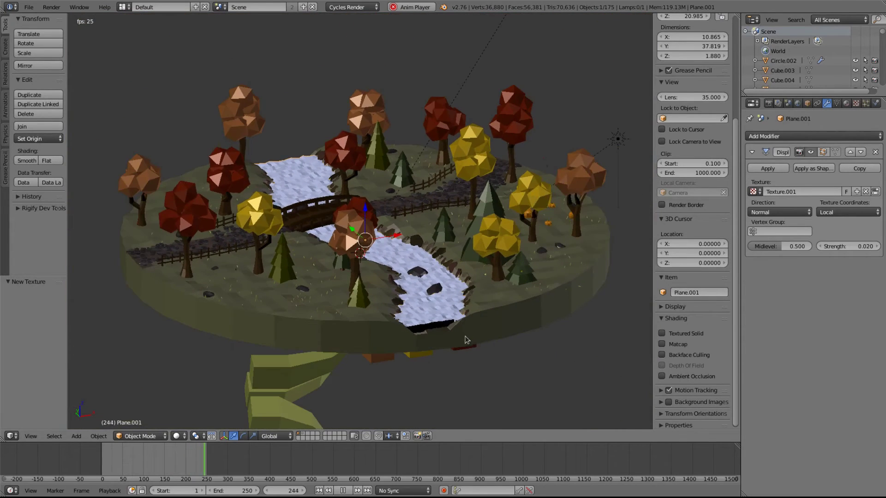
{"action": "middle_click_drag", "start_coordinate": [465, 339], "coordinate": [496, 335]}
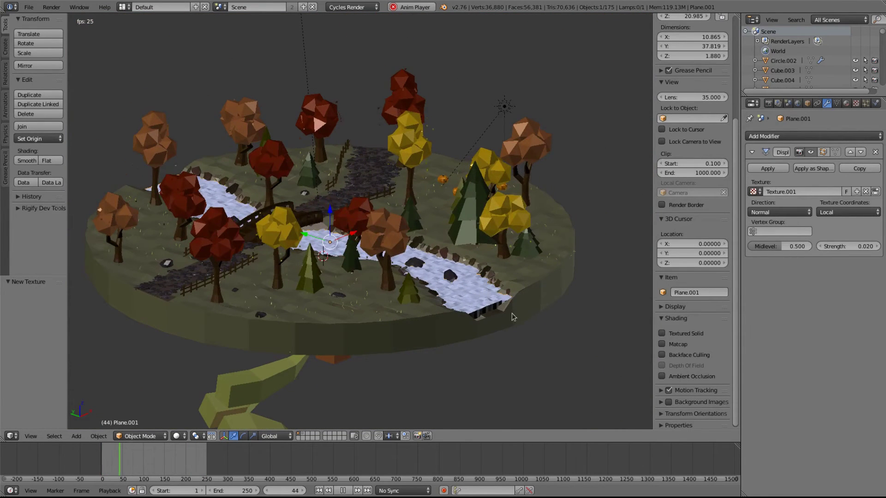
Step: Set the texture coordinates of the water's Displace modifier to Global
{"action": "left_click", "coordinate": [853, 215]}
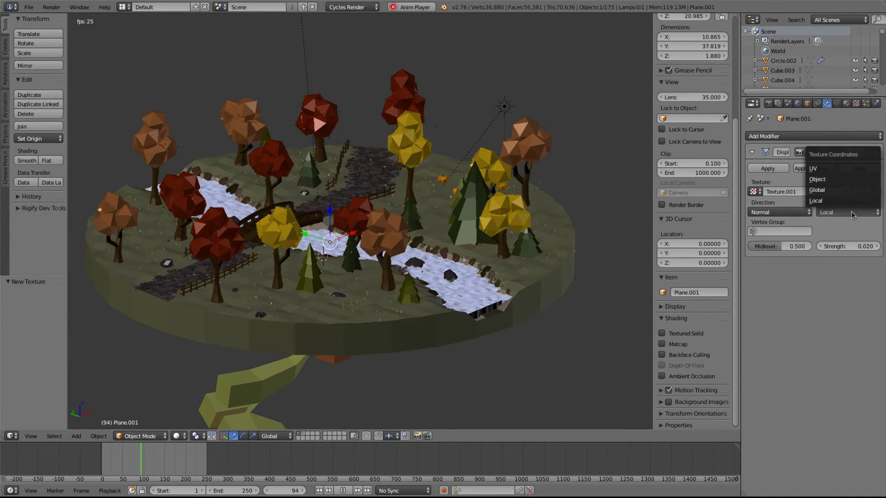
{"action": "left_click", "coordinate": [828, 190]}
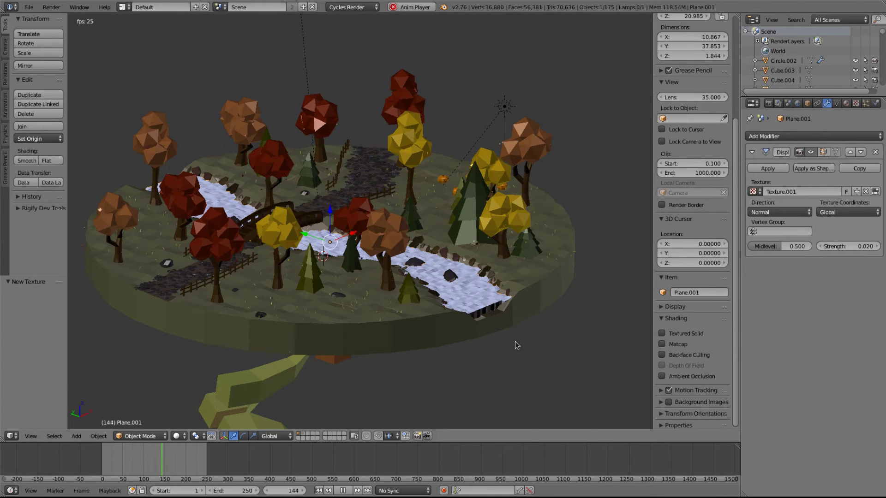
Step: Add a Plain Axes empty and place it at the river's near end, at about Y -21.1 and Z 2.8
{"action": "key", "text": "shift+a"}
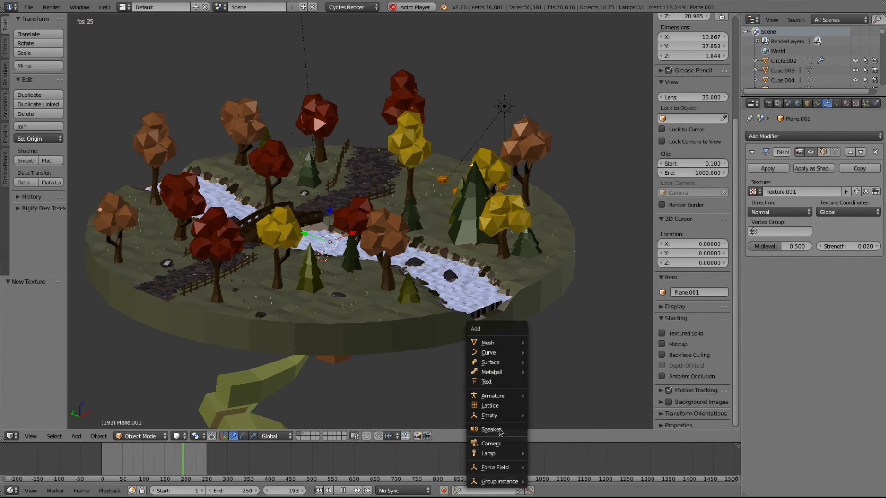
{"action": "mouse_move", "coordinate": [499, 419]}
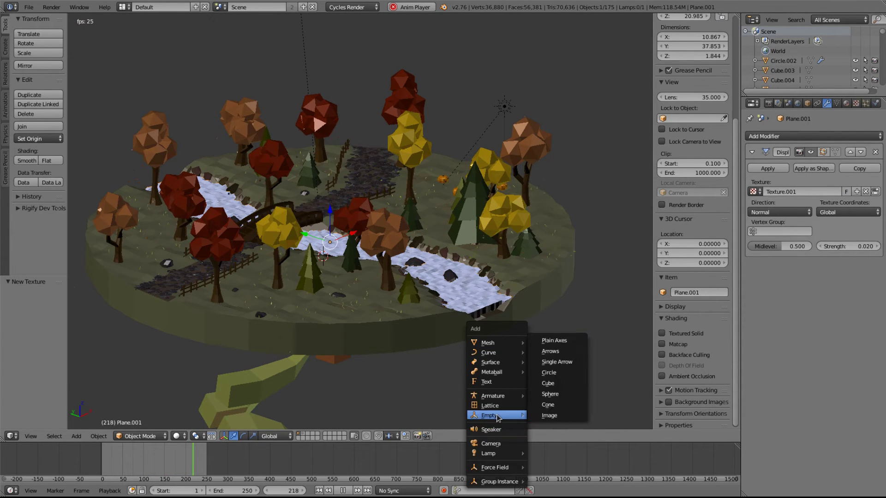
{"action": "left_click", "coordinate": [559, 341]}
{"action": "left_click_drag", "start_coordinate": [301, 250], "coordinate": [493, 332]}
{"action": "left_click_drag", "start_coordinate": [519, 292], "coordinate": [521, 264]}
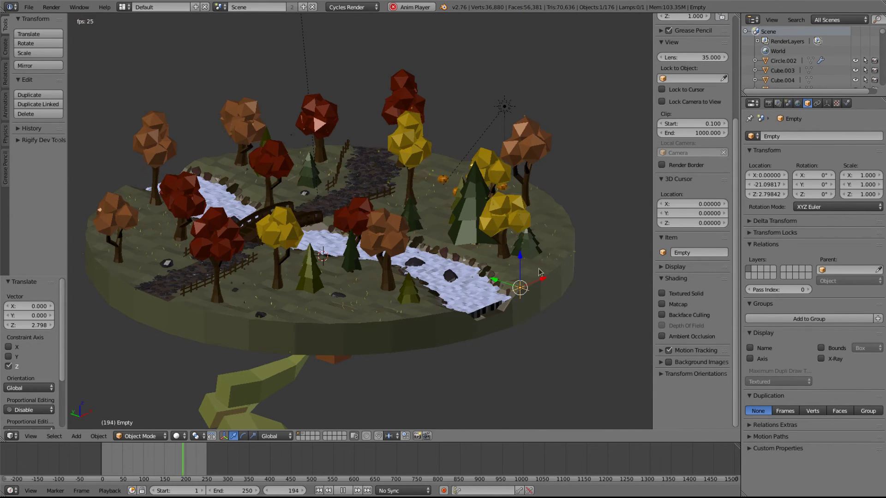
Step: Set the texture coordinates of the water's Displace modifier to Object, with the Empty as the reference object
{"action": "middle_click_drag", "start_coordinate": [519, 265], "coordinate": [472, 288]}
{"action": "right_click", "coordinate": [402, 318]}
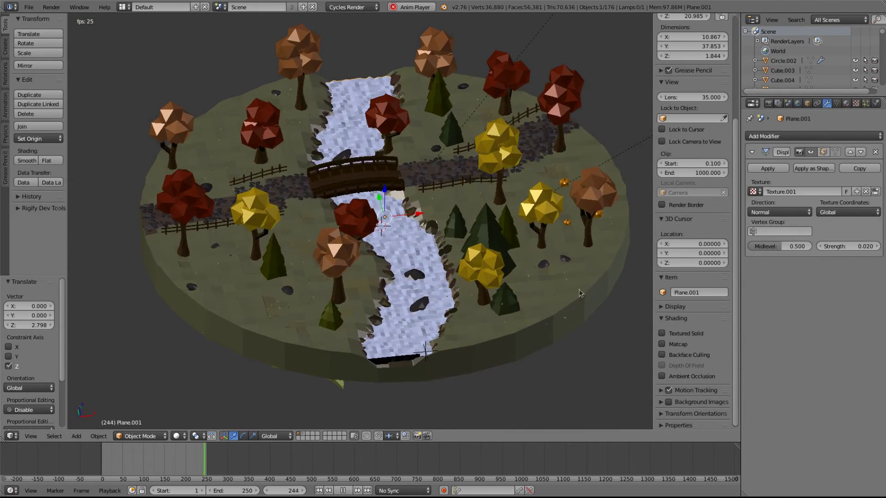
{"action": "right_click", "coordinate": [427, 312]}
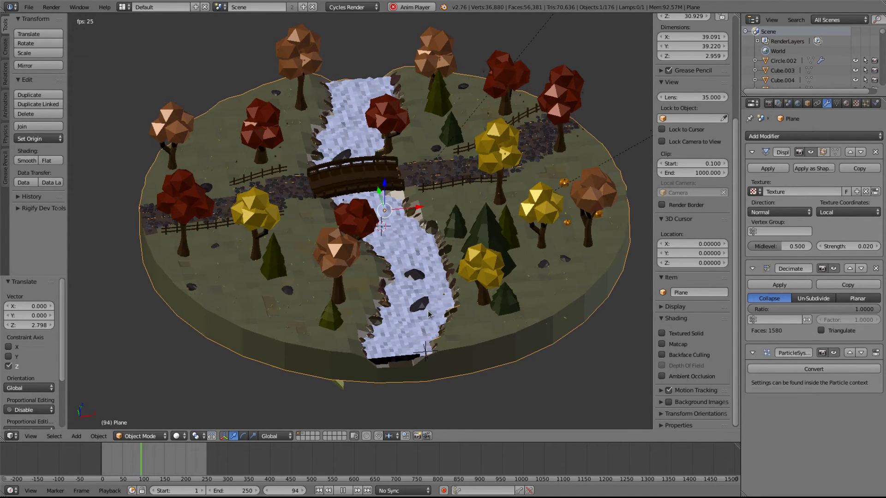
{"action": "right_click", "coordinate": [428, 311]}
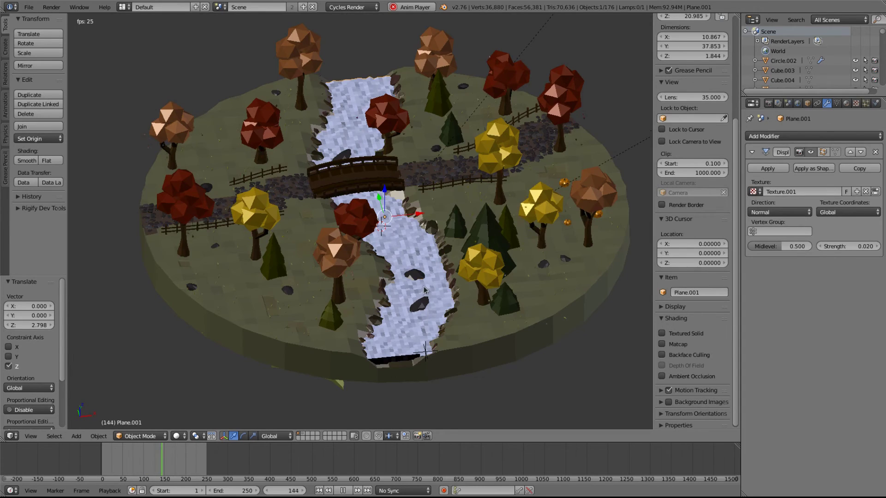
{"action": "middle_click_drag", "start_coordinate": [425, 288], "coordinate": [462, 236]}
{"action": "left_click", "coordinate": [853, 212]}
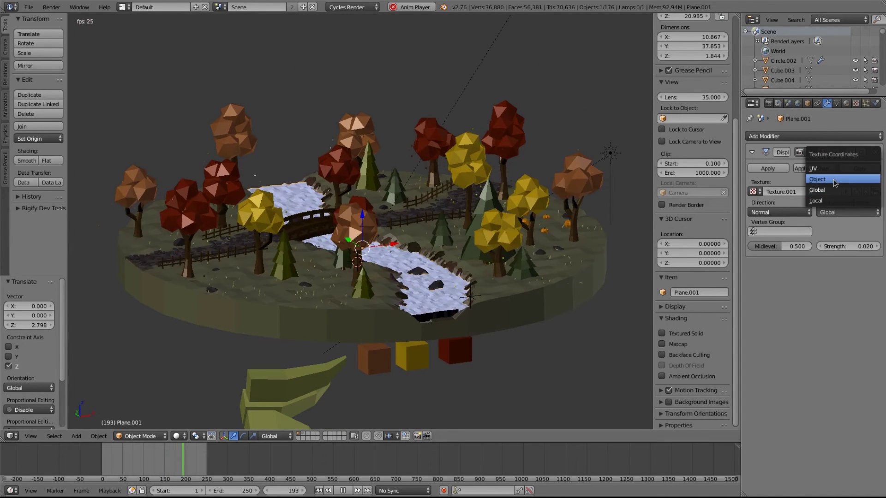
{"action": "left_click", "coordinate": [835, 181]}
{"action": "left_click", "coordinate": [841, 232]}
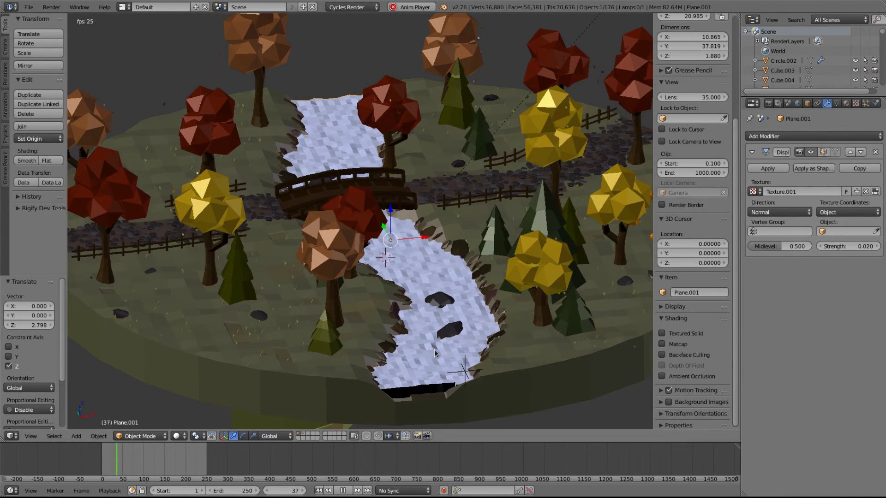
{"action": "left_click", "coordinate": [835, 231]}
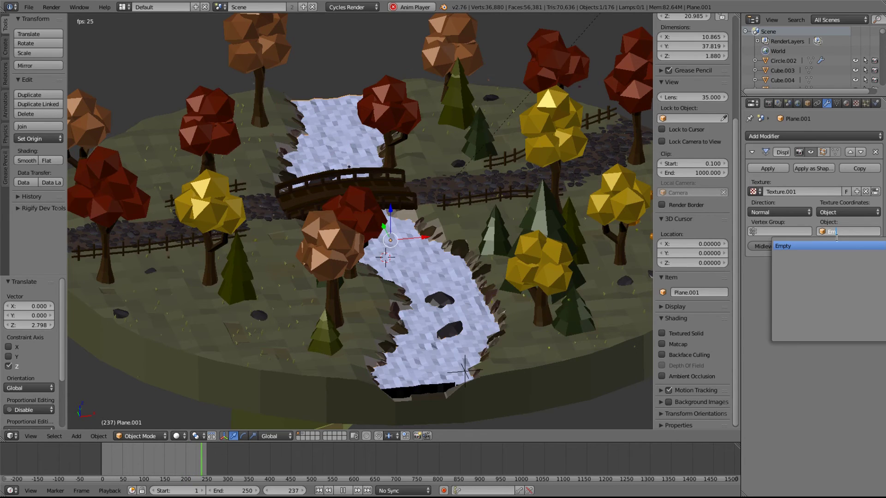
{"action": "left_click", "coordinate": [808, 243]}
Step: Move the Empty in top view onto the river's end, at about X -0.39 and Y -19.38
{"action": "scroll", "coordinate": [500, 332], "scroll_direction": "down", "scroll_amount": 1}
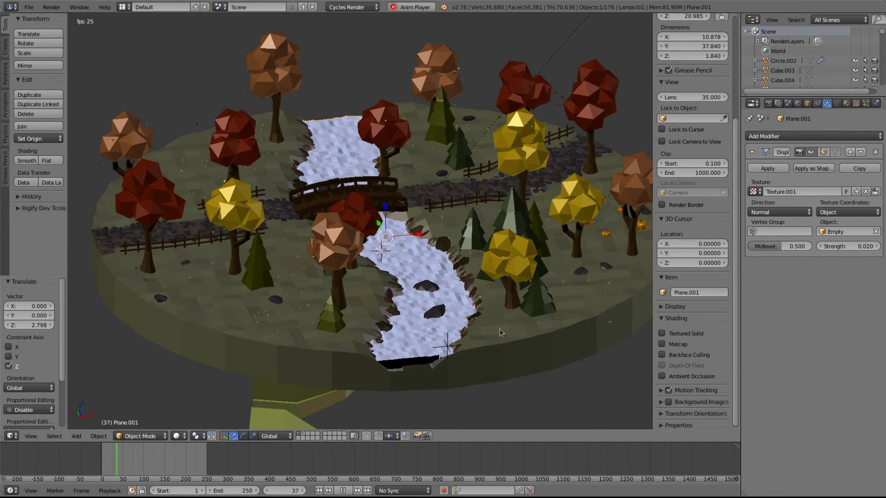
{"action": "middle_click_drag", "start_coordinate": [499, 332], "coordinate": [530, 361]}
{"action": "key", "text": "KP_7"}
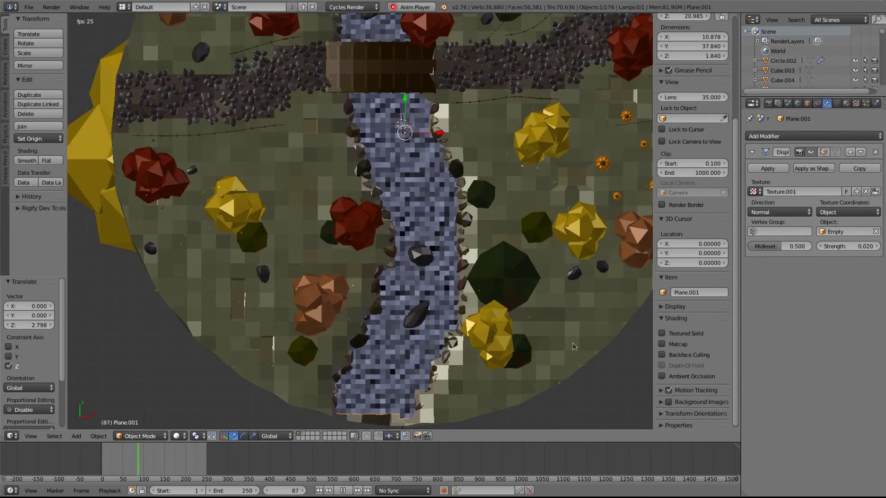
{"action": "middle_click_drag", "start_coordinate": [451, 347], "coordinate": [474, 296], "text": "shift"}
{"action": "right_click", "coordinate": [440, 393]}
{"action": "key", "text": "g"}
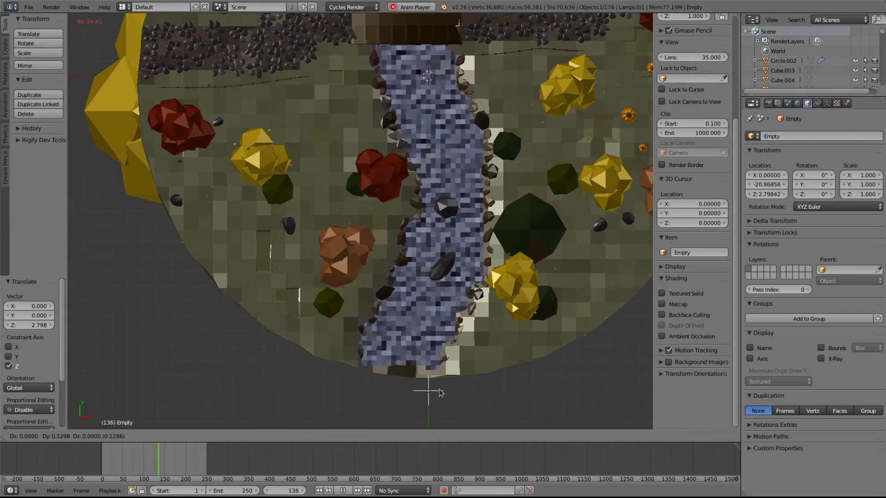
{"action": "left_click", "coordinate": [434, 371]}
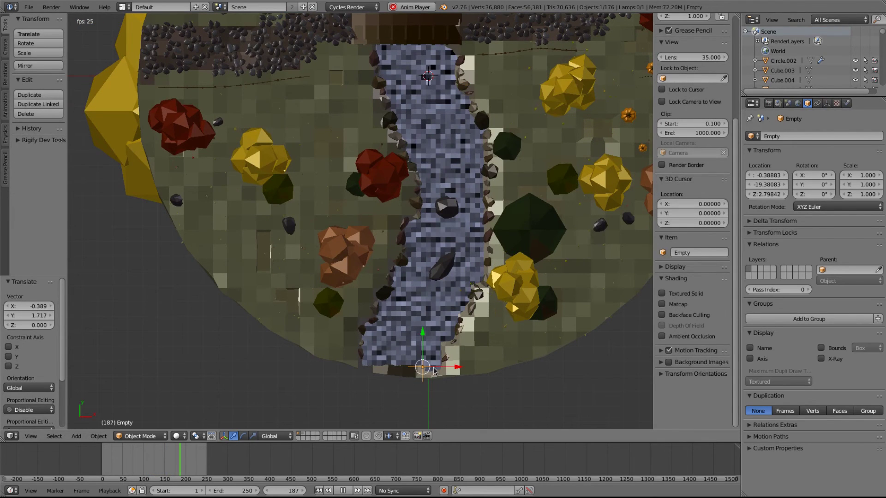
Step: Shift the Empty about -1.28 along the Y axis, out to the island's rim
{"action": "scroll", "coordinate": [482, 314], "scroll_direction": "down", "scroll_amount": 1}
{"action": "middle_click_drag", "start_coordinate": [485, 318], "coordinate": [412, 272]}
{"action": "key", "text": "g"}
{"action": "key", "text": "y"}
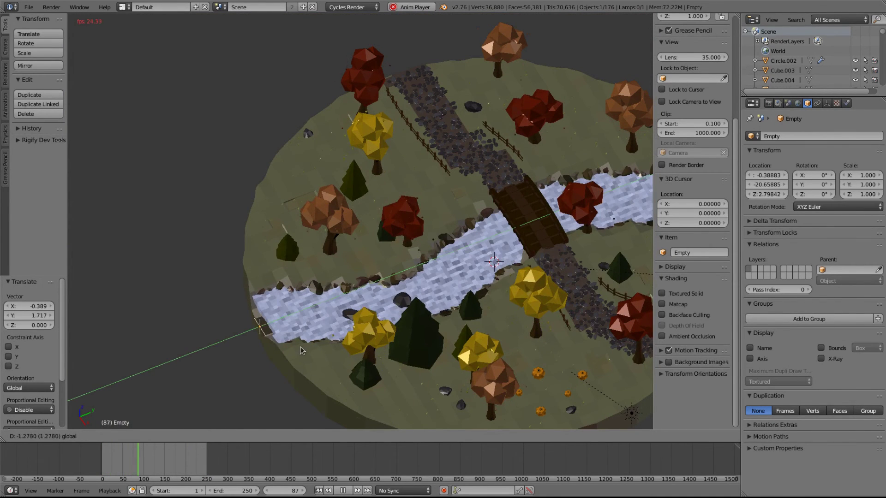
{"action": "left_click", "coordinate": [297, 313]}
Step: Set the size of the water's Clouds displacement texture to 0.60
{"action": "right_click", "coordinate": [621, 201]}
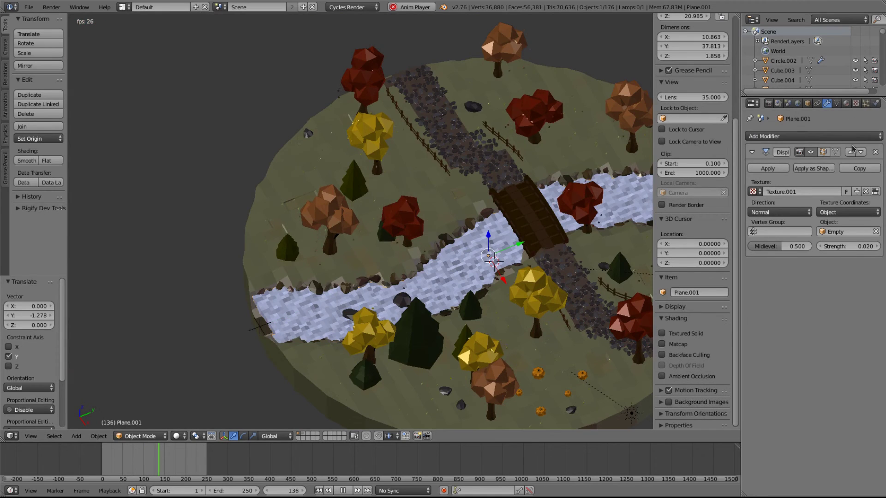
{"action": "left_click", "coordinate": [858, 103]}
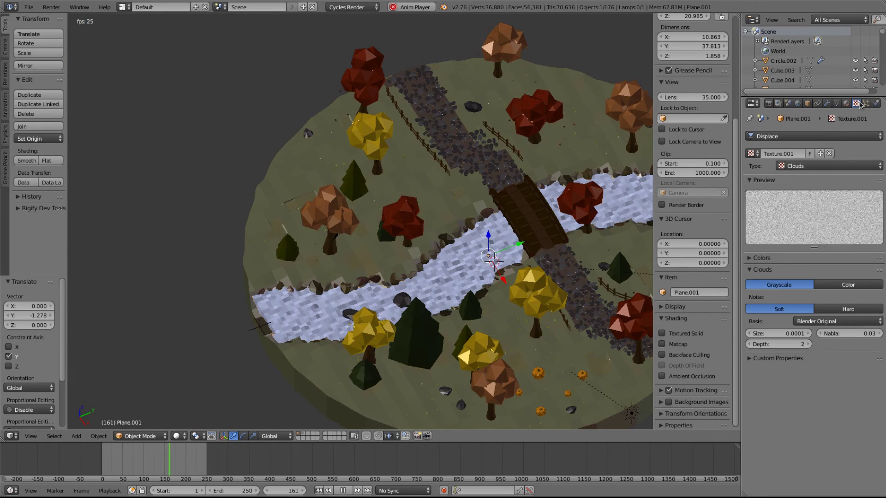
{"action": "left_click", "coordinate": [808, 334]}
{"action": "left_click", "coordinate": [808, 334]}
{"action": "left_click", "coordinate": [808, 334]}
{"action": "left_click", "coordinate": [808, 334]}
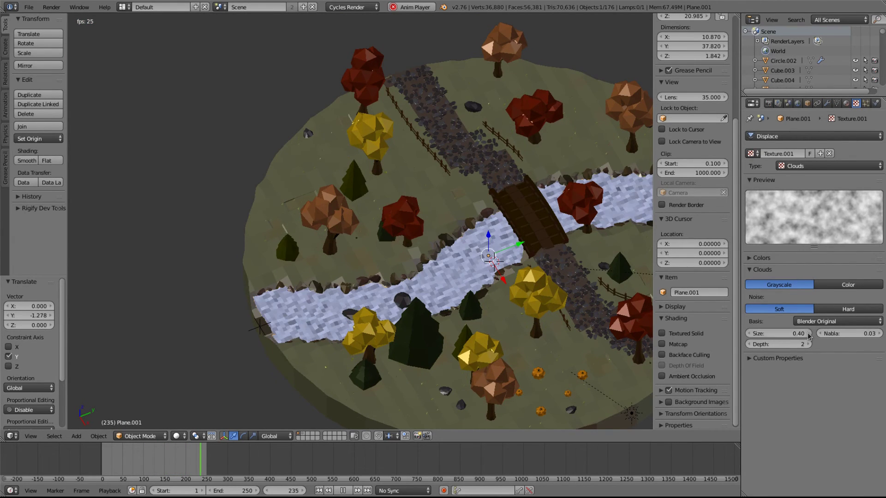
{"action": "left_click", "coordinate": [808, 336]}
{"action": "left_click", "coordinate": [809, 336]}
Step: Slide the Empty about 7.69 along the Y axis towards the bridge to test how the ripples follow it
{"action": "middle_click_drag", "start_coordinate": [596, 236], "coordinate": [616, 208]}
{"action": "scroll", "coordinate": [397, 231], "scroll_direction": "up", "scroll_amount": 4}
{"action": "middle_click_drag", "start_coordinate": [397, 231], "coordinate": [609, 306]}
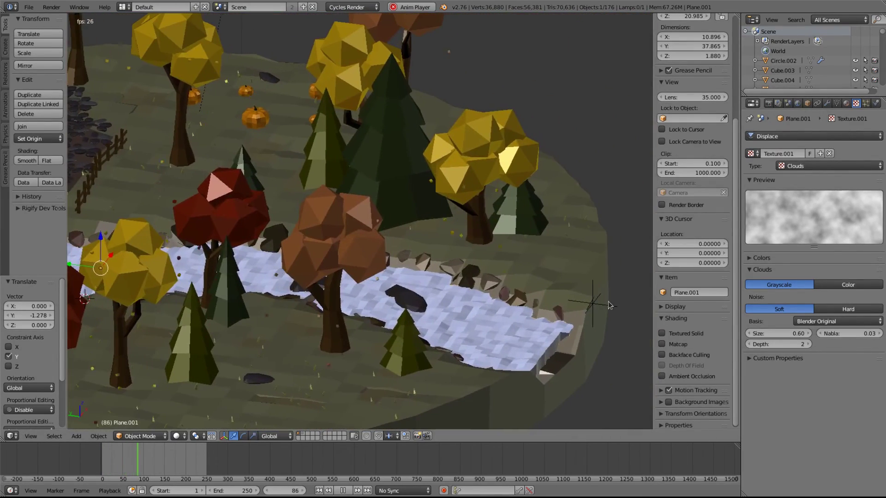
{"action": "right_click", "coordinate": [602, 305]}
{"action": "scroll", "coordinate": [519, 306], "scroll_direction": "down", "scroll_amount": 2}
{"action": "middle_click_drag", "start_coordinate": [519, 306], "coordinate": [482, 335]}
{"action": "left_click_drag", "start_coordinate": [507, 333], "coordinate": [419, 216]}
{"action": "scroll", "coordinate": [498, 279], "scroll_direction": "down", "scroll_amount": 2}
{"action": "middle_click_drag", "start_coordinate": [497, 279], "coordinate": [346, 235]}
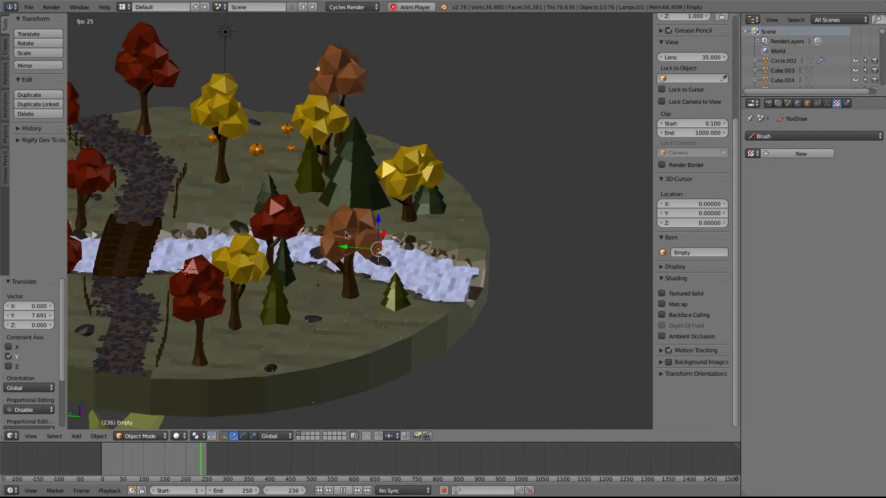
Step: Snap the 3D cursor to the center and move the Empty back about -5.81 along Y to the river's end
{"action": "key", "text": "shift+s"}
{"action": "left_click", "coordinate": [362, 248]}
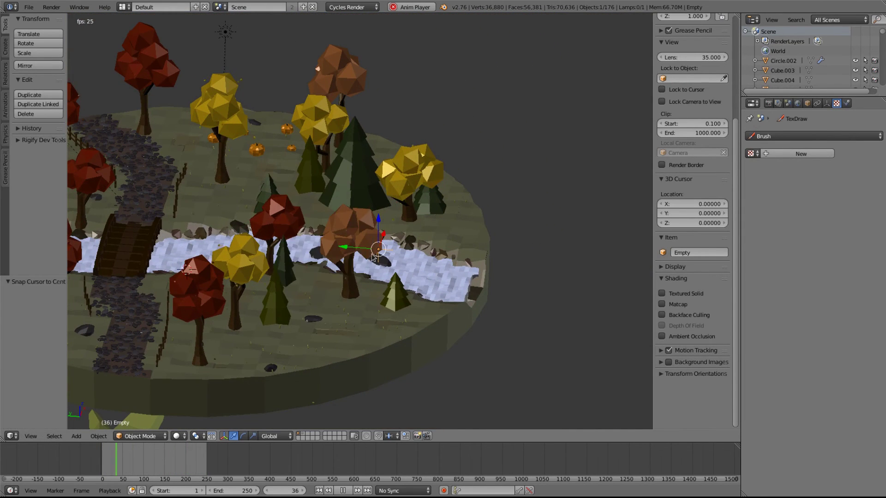
{"action": "key", "text": "g"}
{"action": "key", "text": "y"}
{"action": "left_click", "coordinate": [476, 283]}
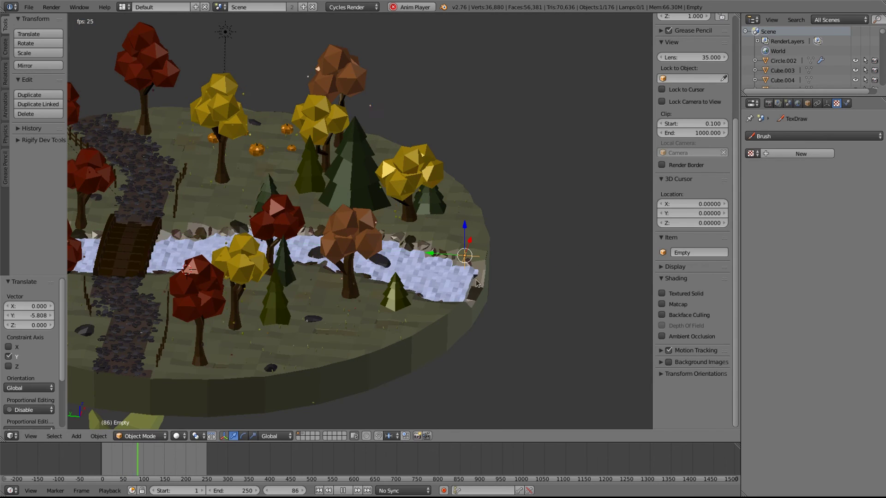
Step: Return to frame 1 and insert a keyframe for the Empty's position at the river's end
{"action": "left_click", "coordinate": [322, 490]}
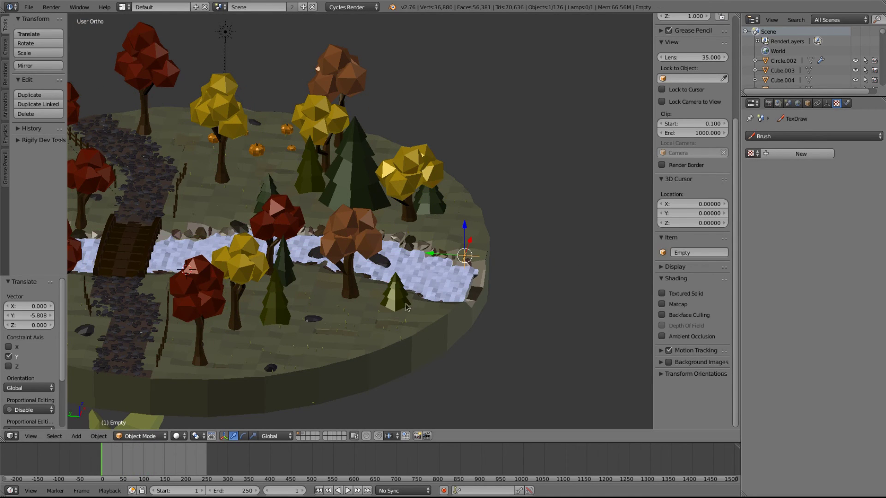
{"action": "key", "text": "i"}
{"action": "left_click", "coordinate": [466, 261]}
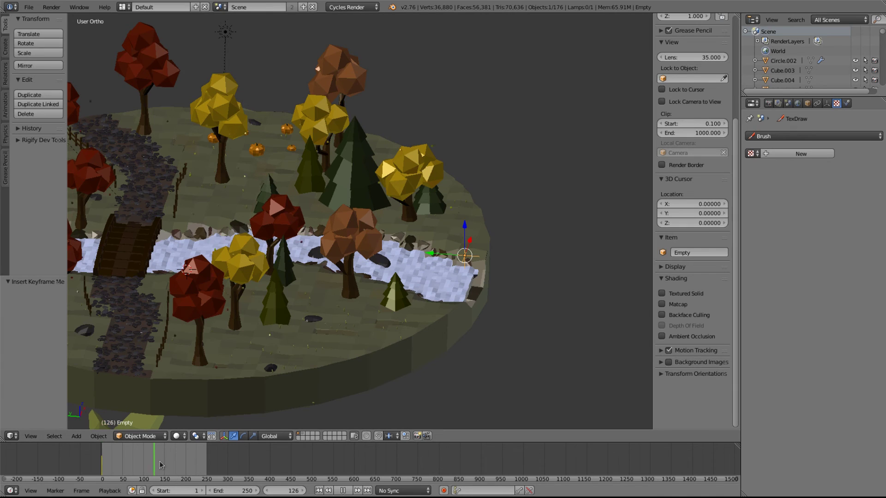
Step: Move the Empty about 11.9 along Y towards the bridge at frame 198 and insert a second keyframe
{"action": "key", "text": "alt+a"}
{"action": "key", "text": "g"}
{"action": "key", "text": "y"}
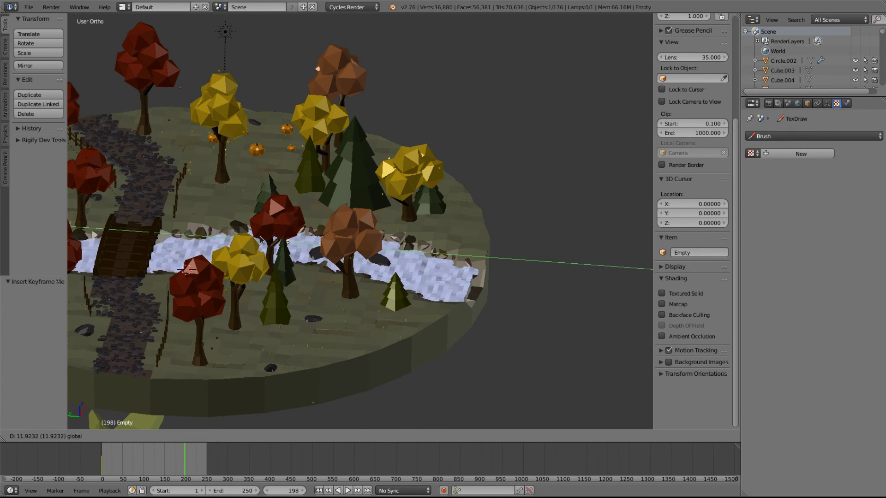
{"action": "left_click", "coordinate": [261, 240]}
{"action": "key", "text": "i"}
{"action": "left_click", "coordinate": [260, 240]}
Step: Play the animation from the first frame and examine the river's moving ripples from different angles
{"action": "middle_click_drag", "start_coordinate": [314, 292], "coordinate": [493, 346]}
{"action": "left_click", "coordinate": [319, 491]}
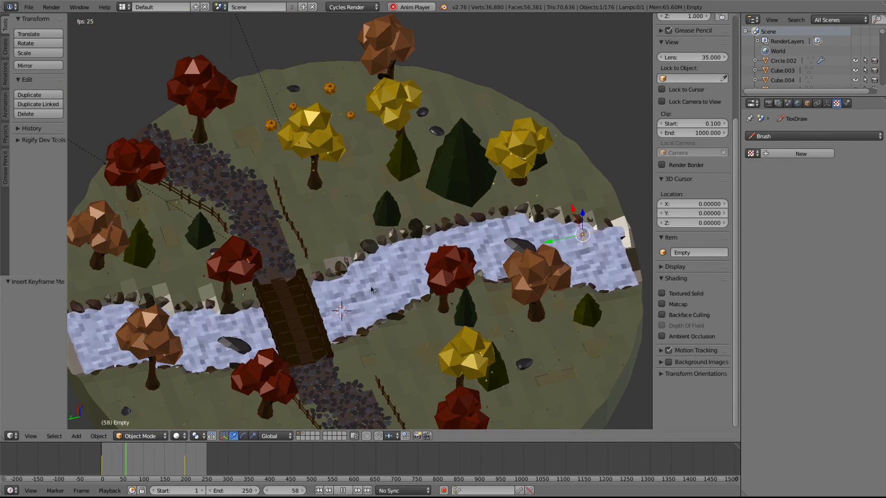
{"action": "middle_click_drag", "start_coordinate": [373, 289], "coordinate": [390, 303]}
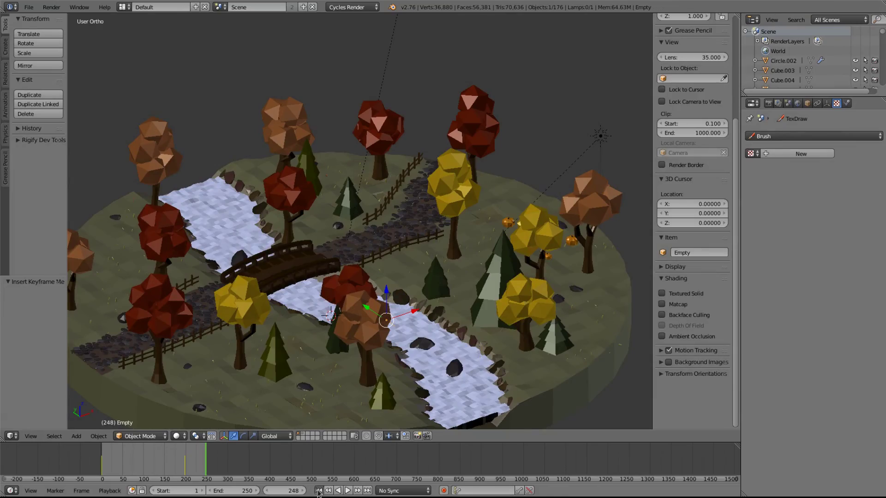